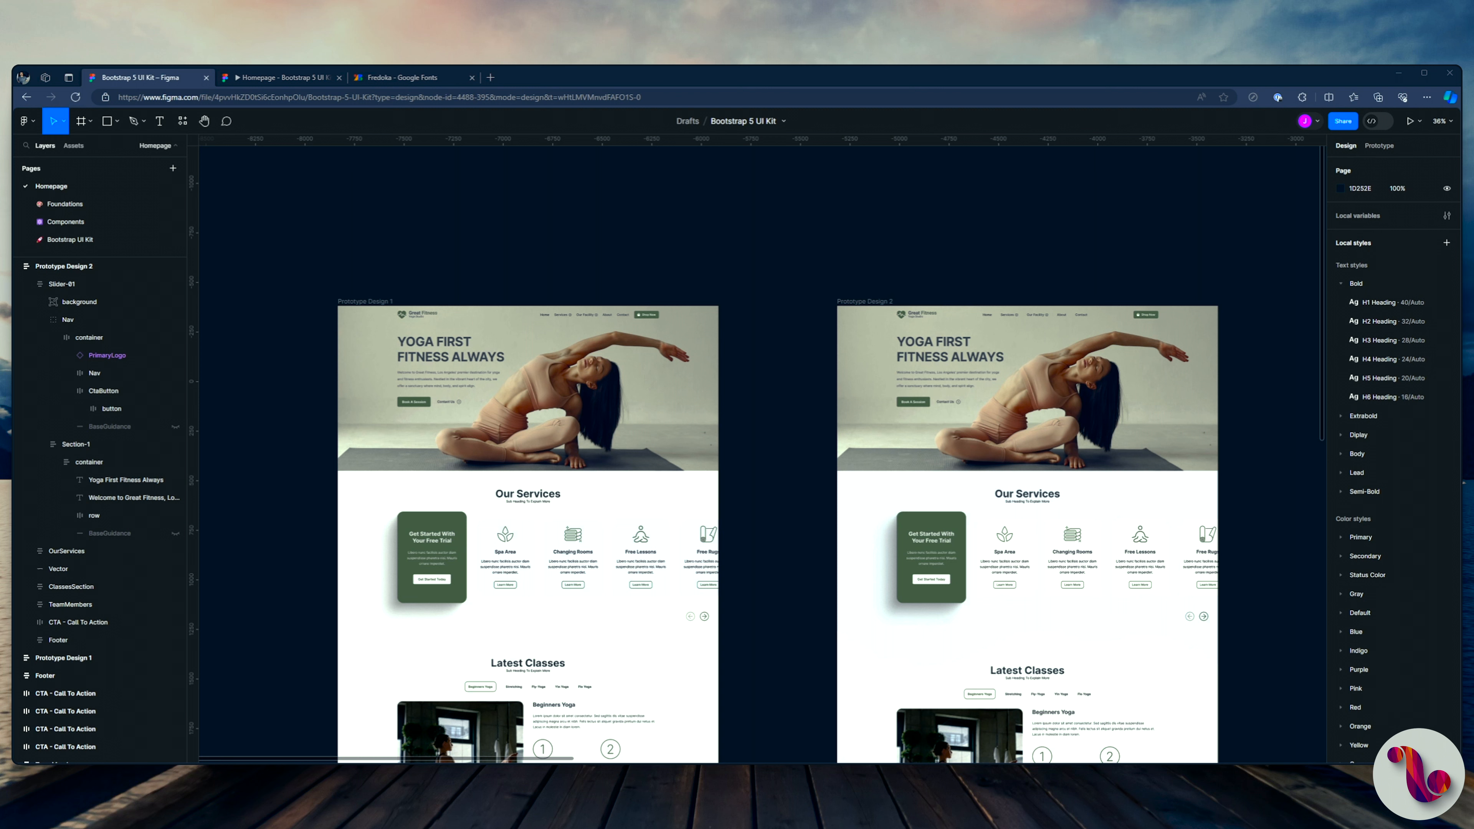
Step: View the Prototype Design 1 hero section and look at the Fredoka font page on Google Fonts, returning to the Figma design
scroll(819, 349, up, 3)
drag(532, 273, 895, 247)
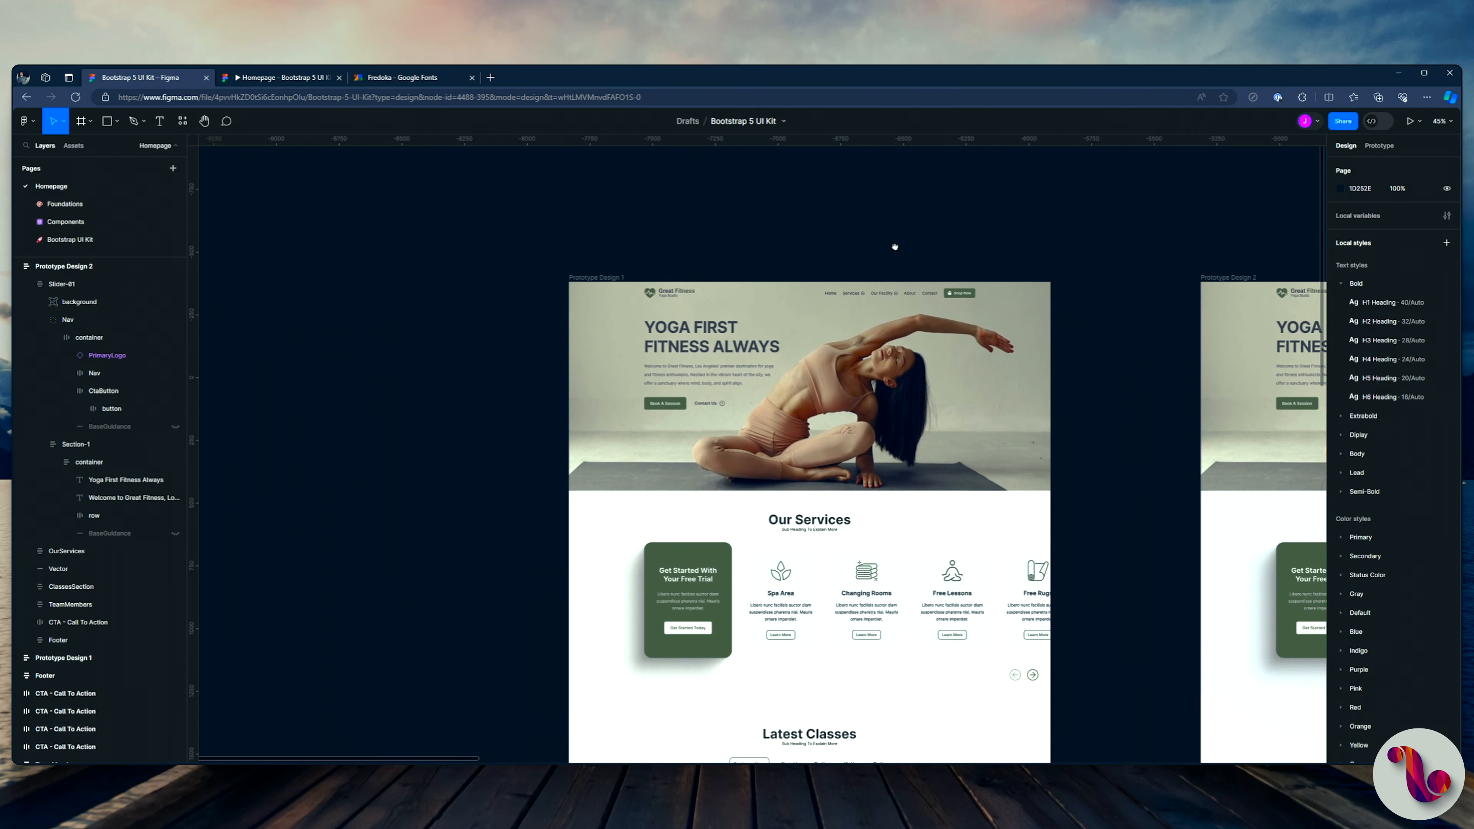
scroll(682, 344, up, 5)
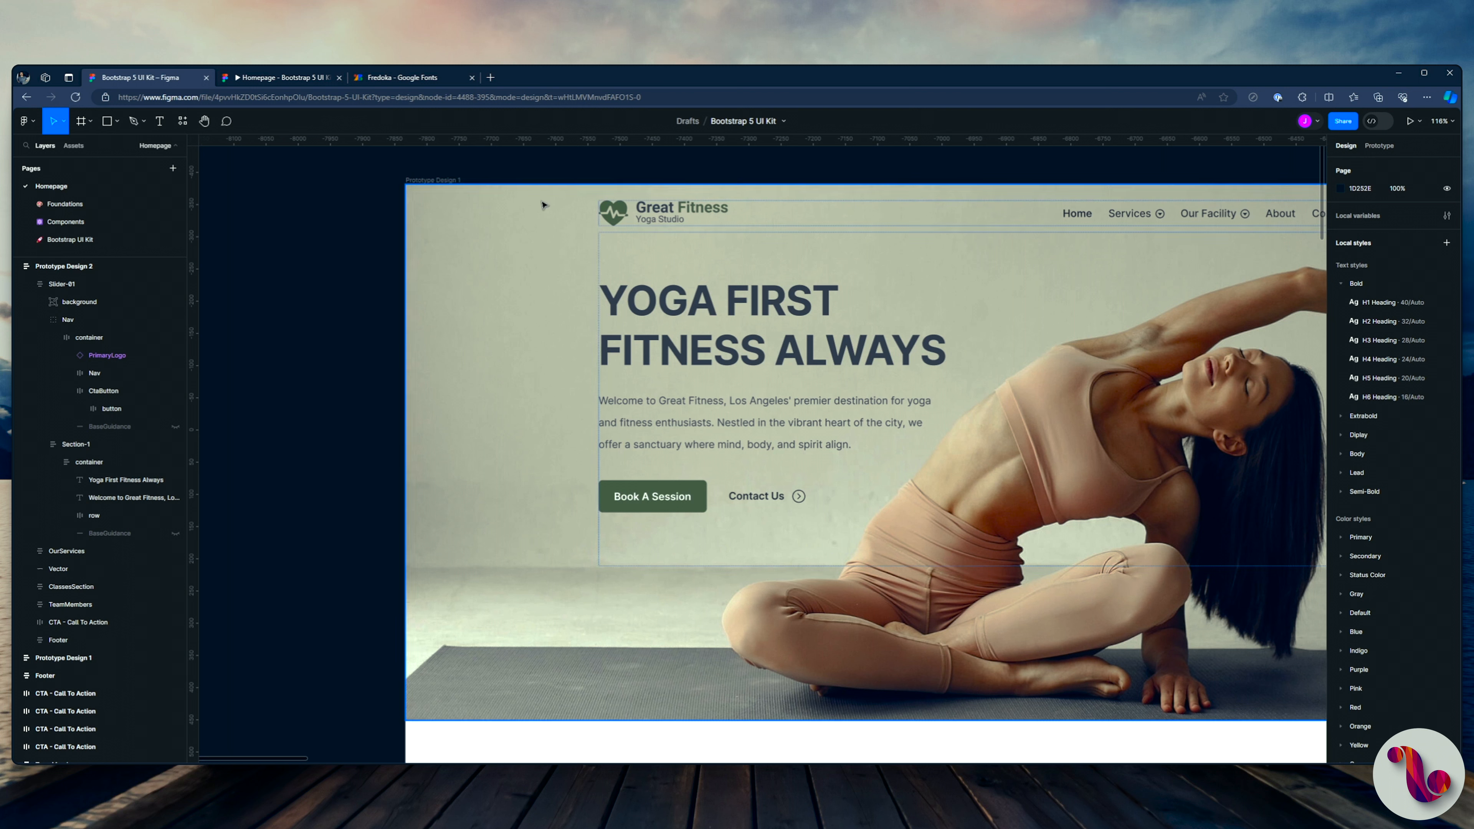
click(377, 76)
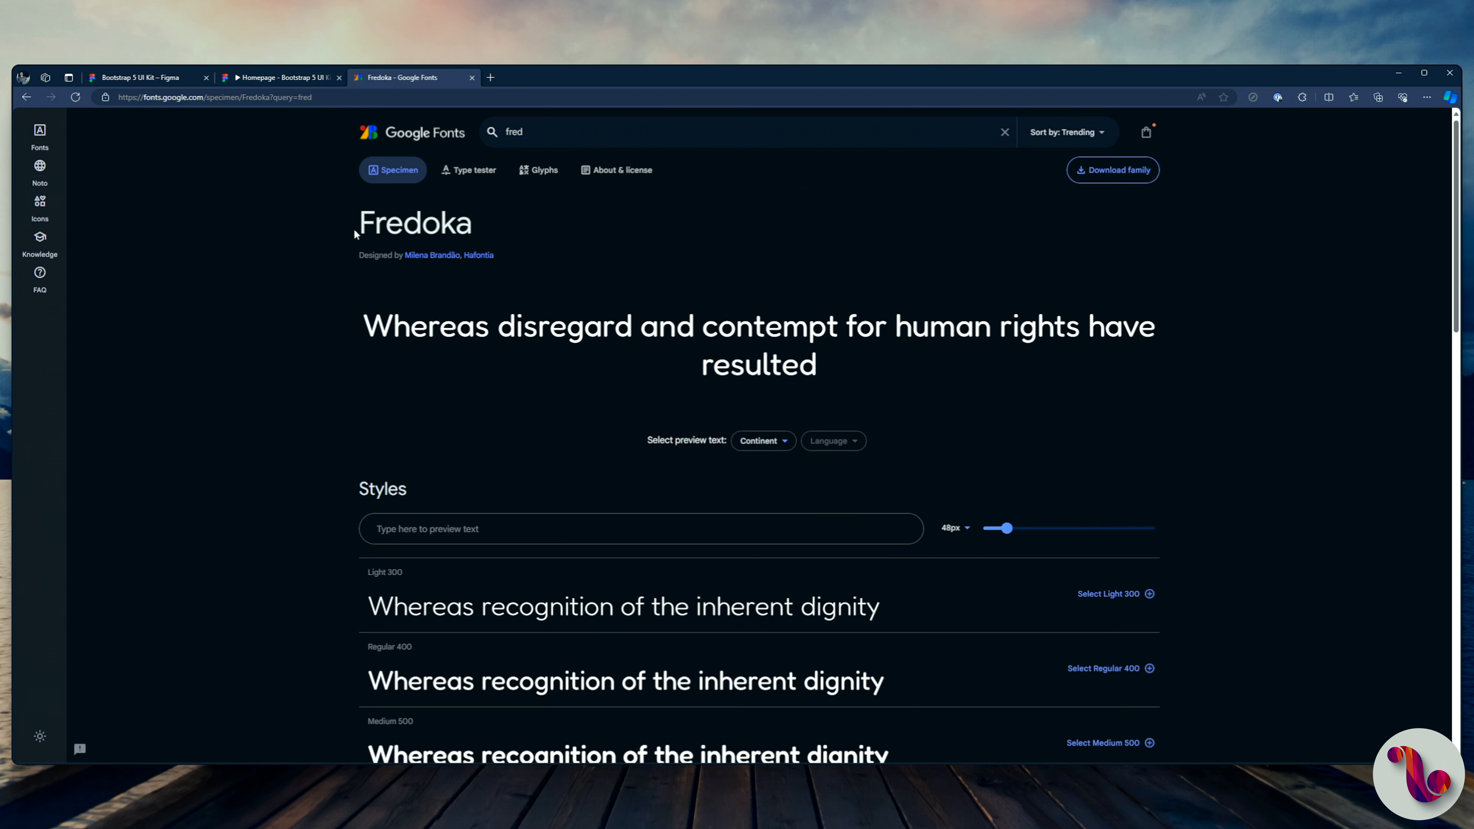
click(140, 77)
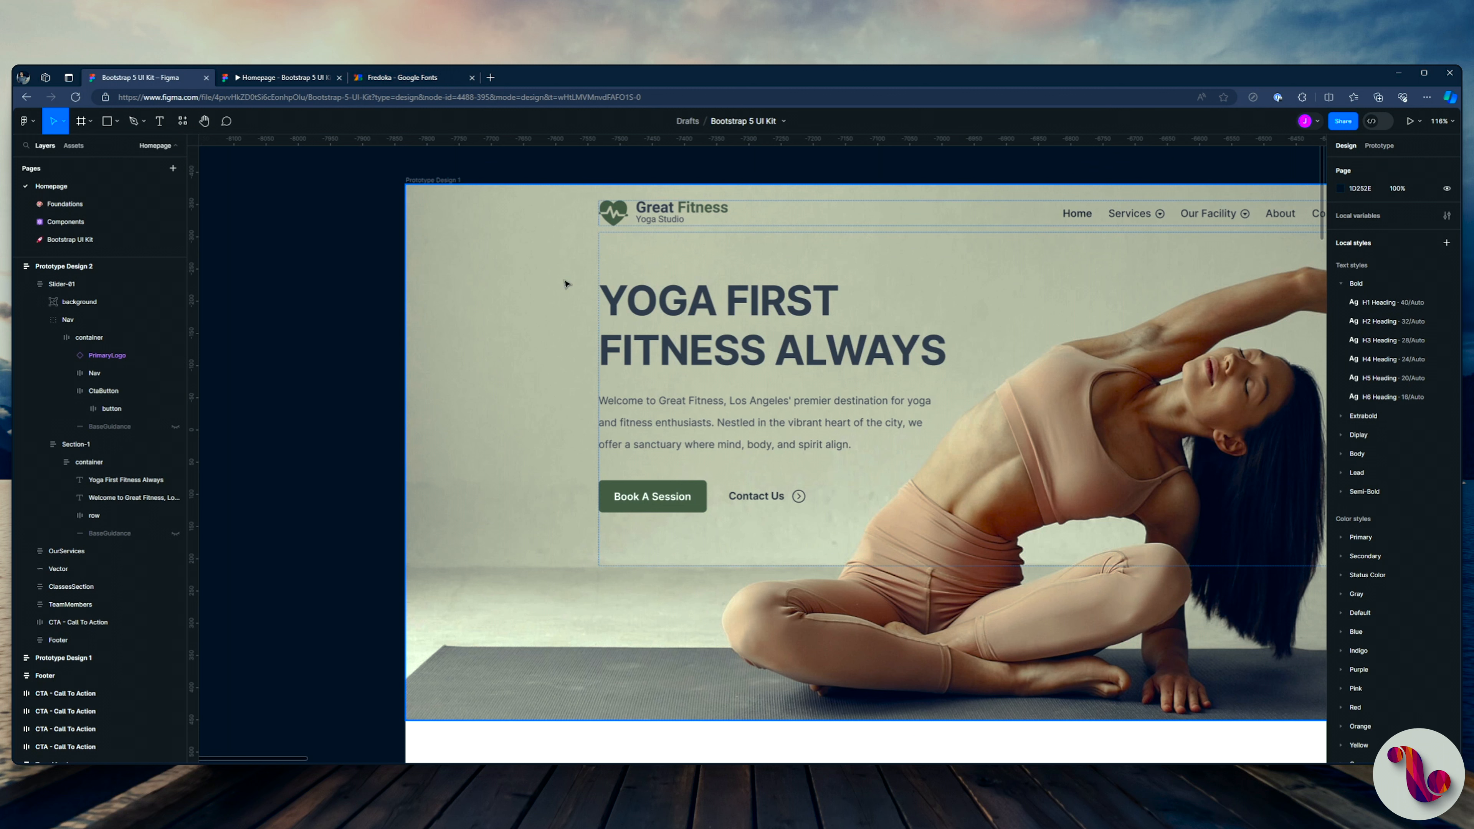
Step: Change the "YOGA FIRST FITNESS ALWAYS" heading in Prototype Design 1 to the Fredoka font in Medium weight
ctrl+click(734, 312)
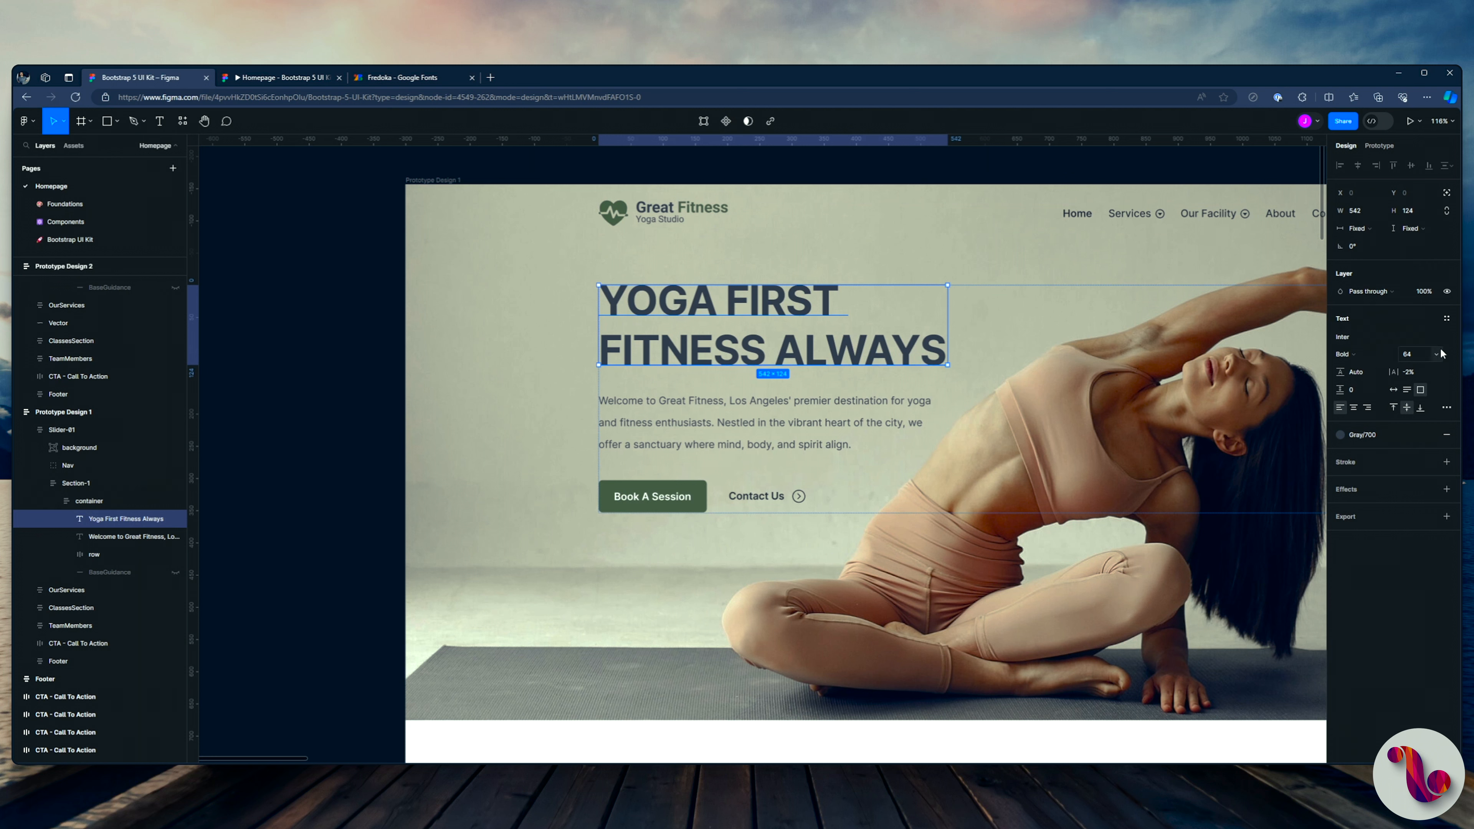
click(1361, 338)
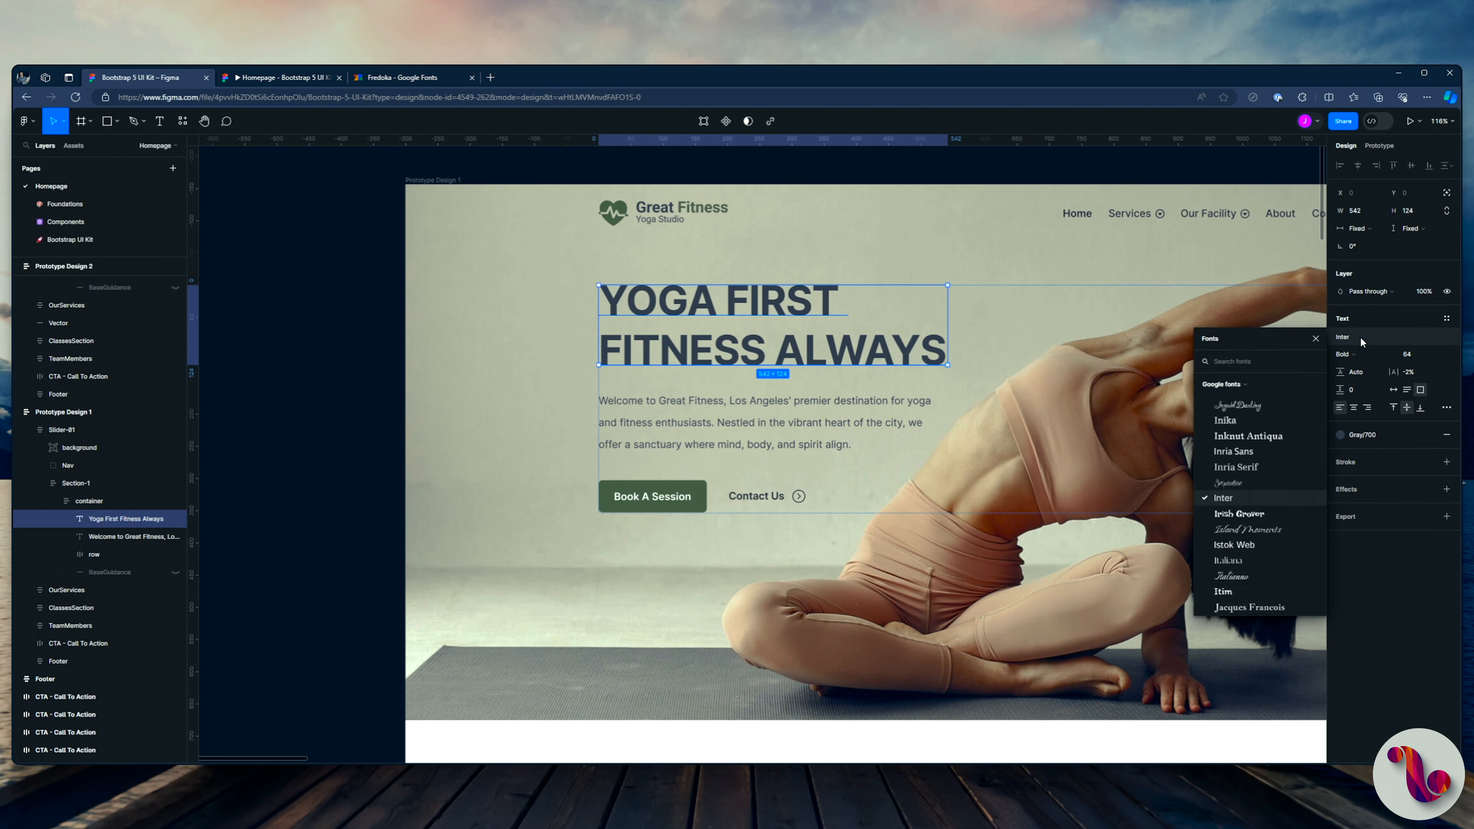
text(fre)
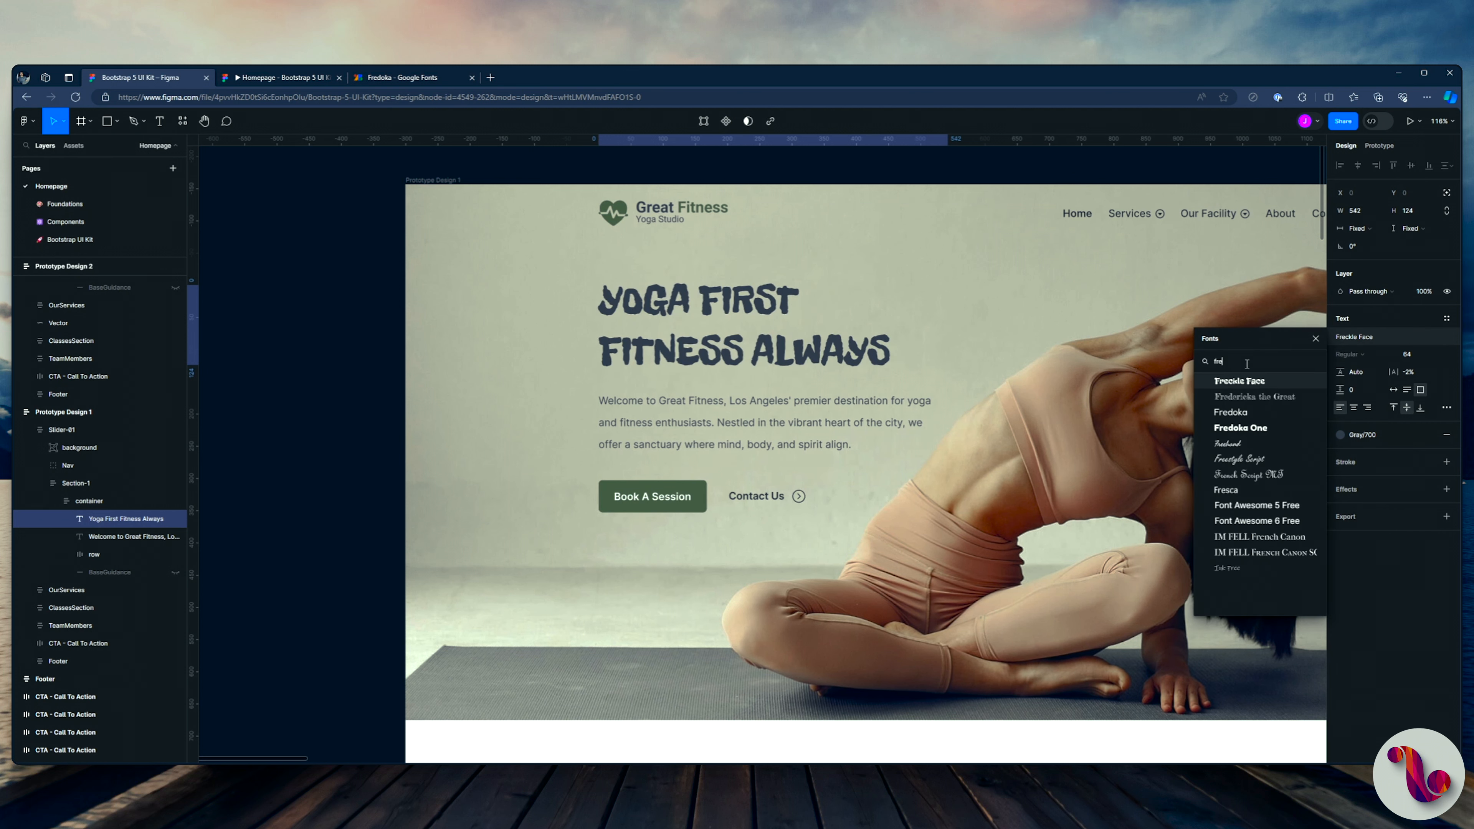
click(1229, 411)
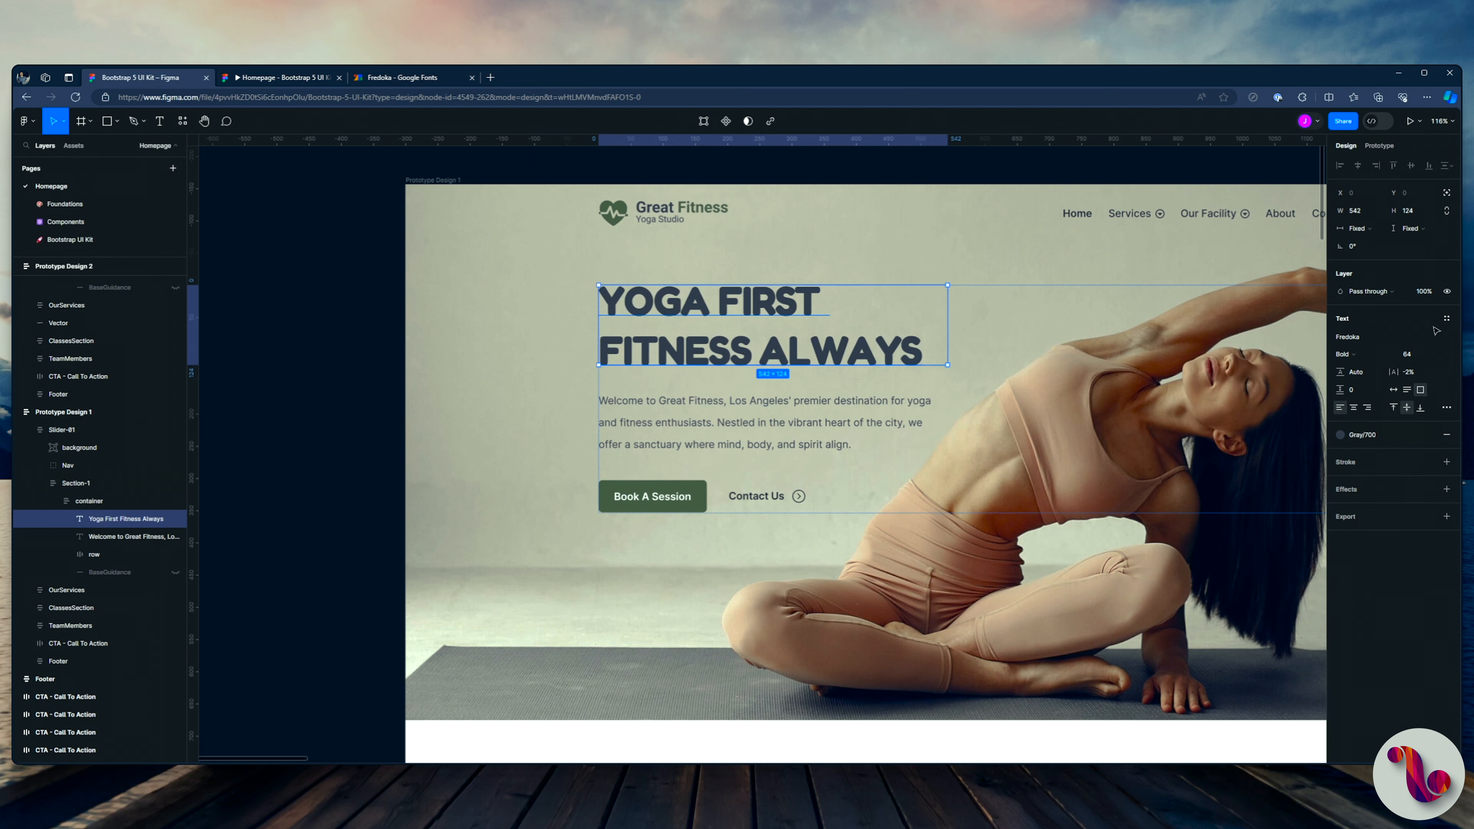
click(1358, 353)
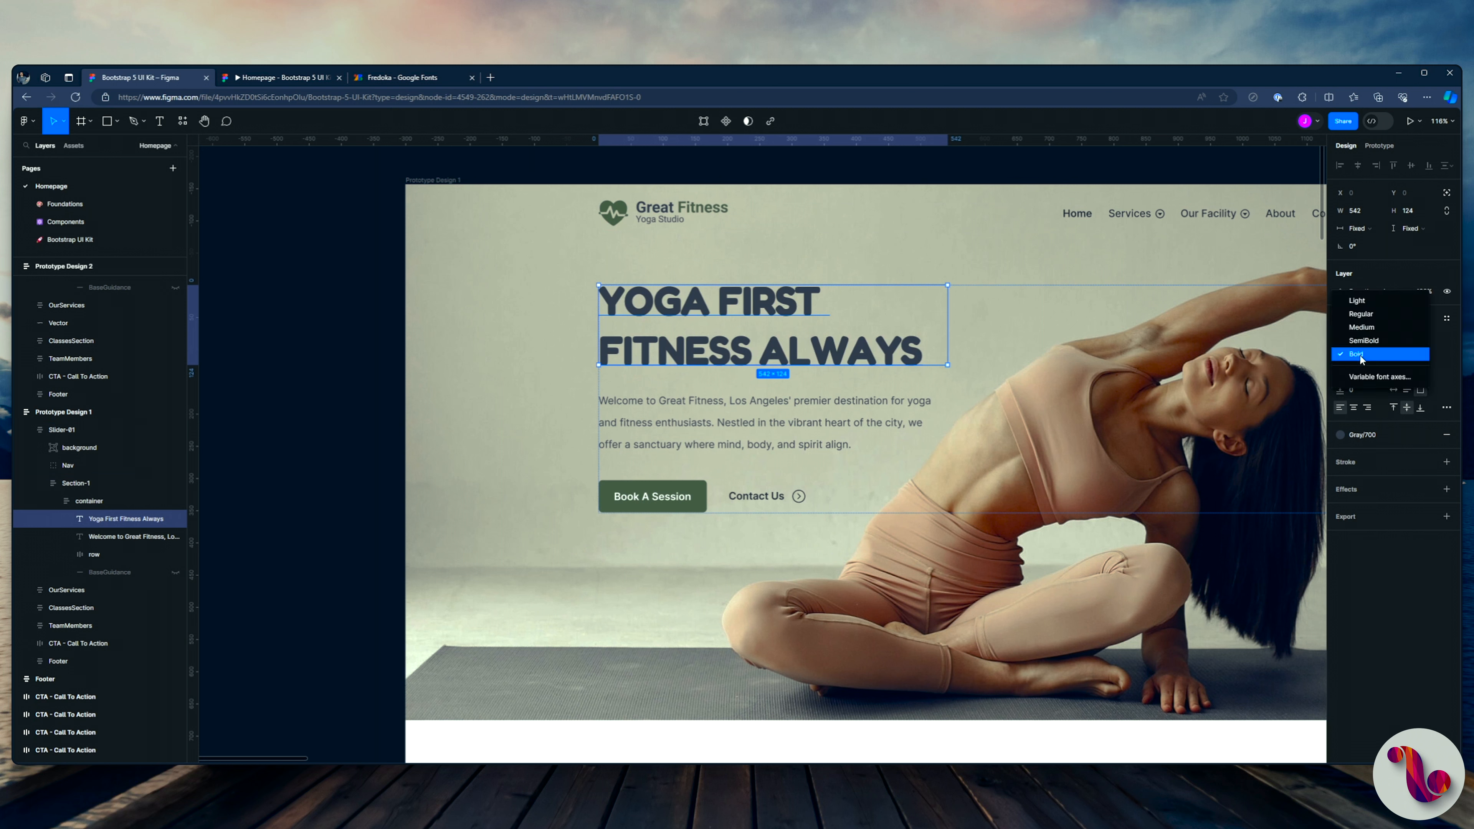
click(1369, 316)
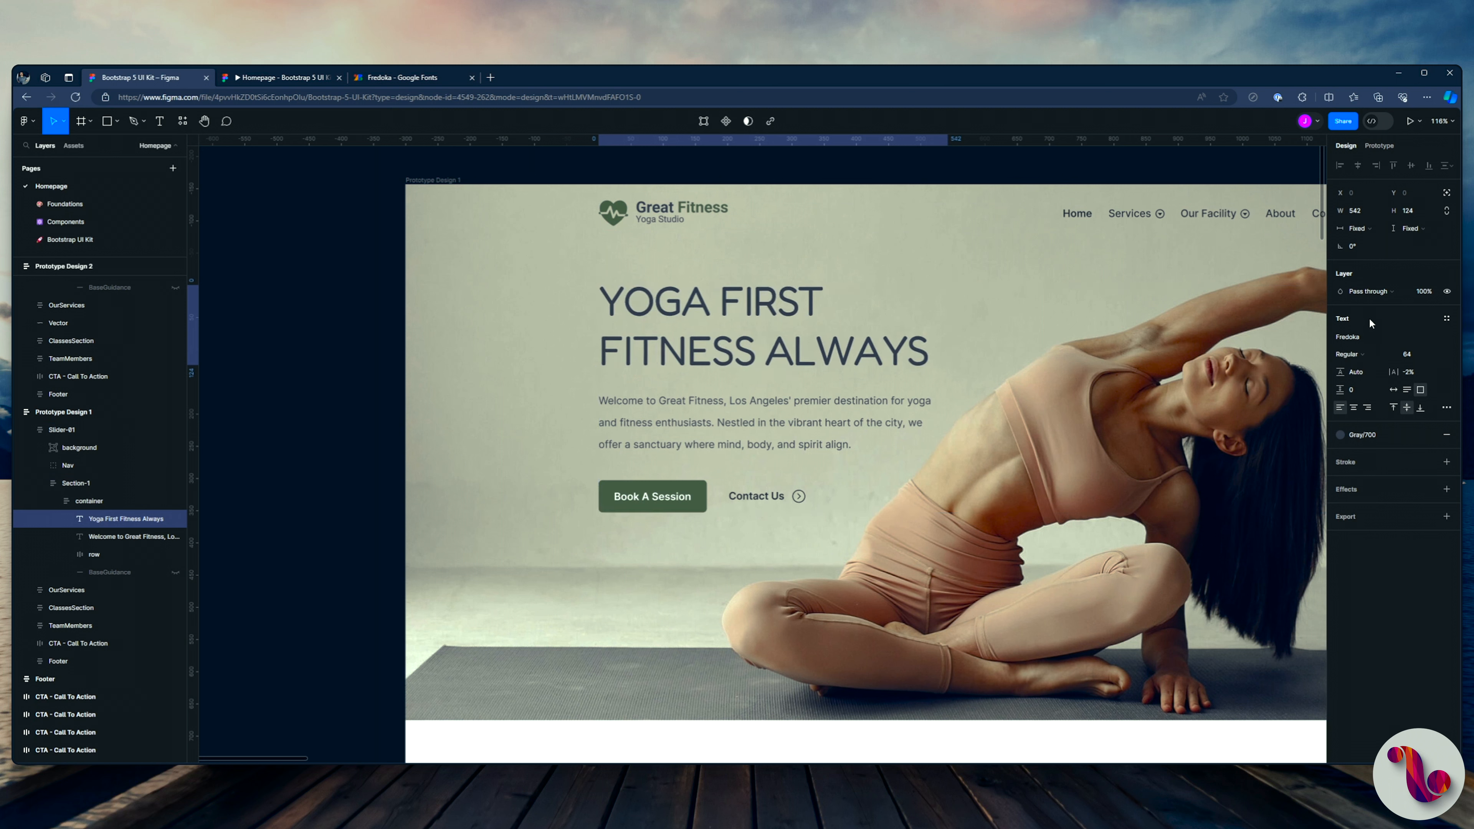
click(1351, 353)
click(1356, 367)
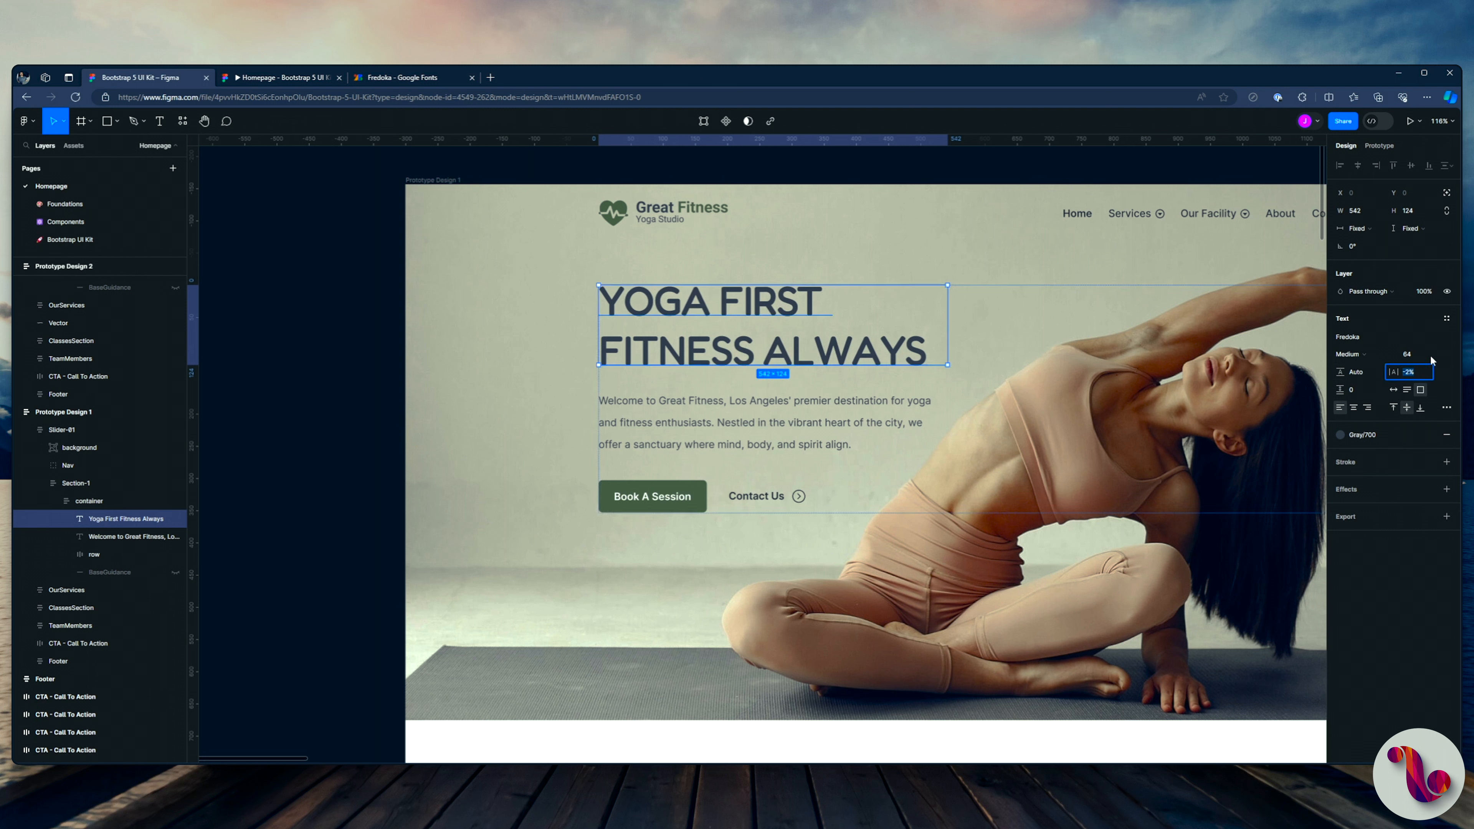
Step: Set the hero heading's letter spacing to 1% and check it in the prototype preview
key(Up)
key(Up)
key(Up)
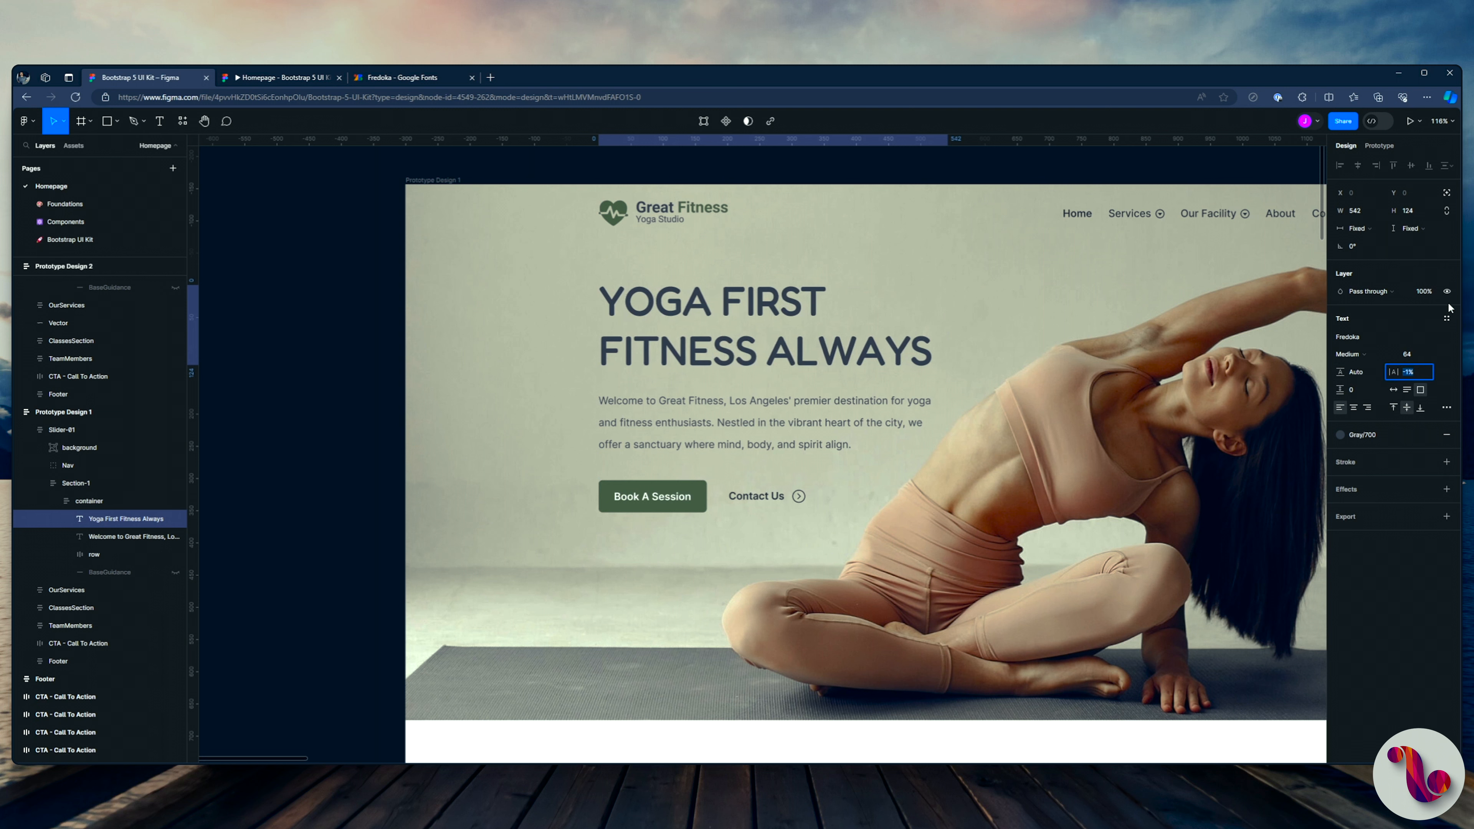
key(Up)
key(Down)
click(277, 76)
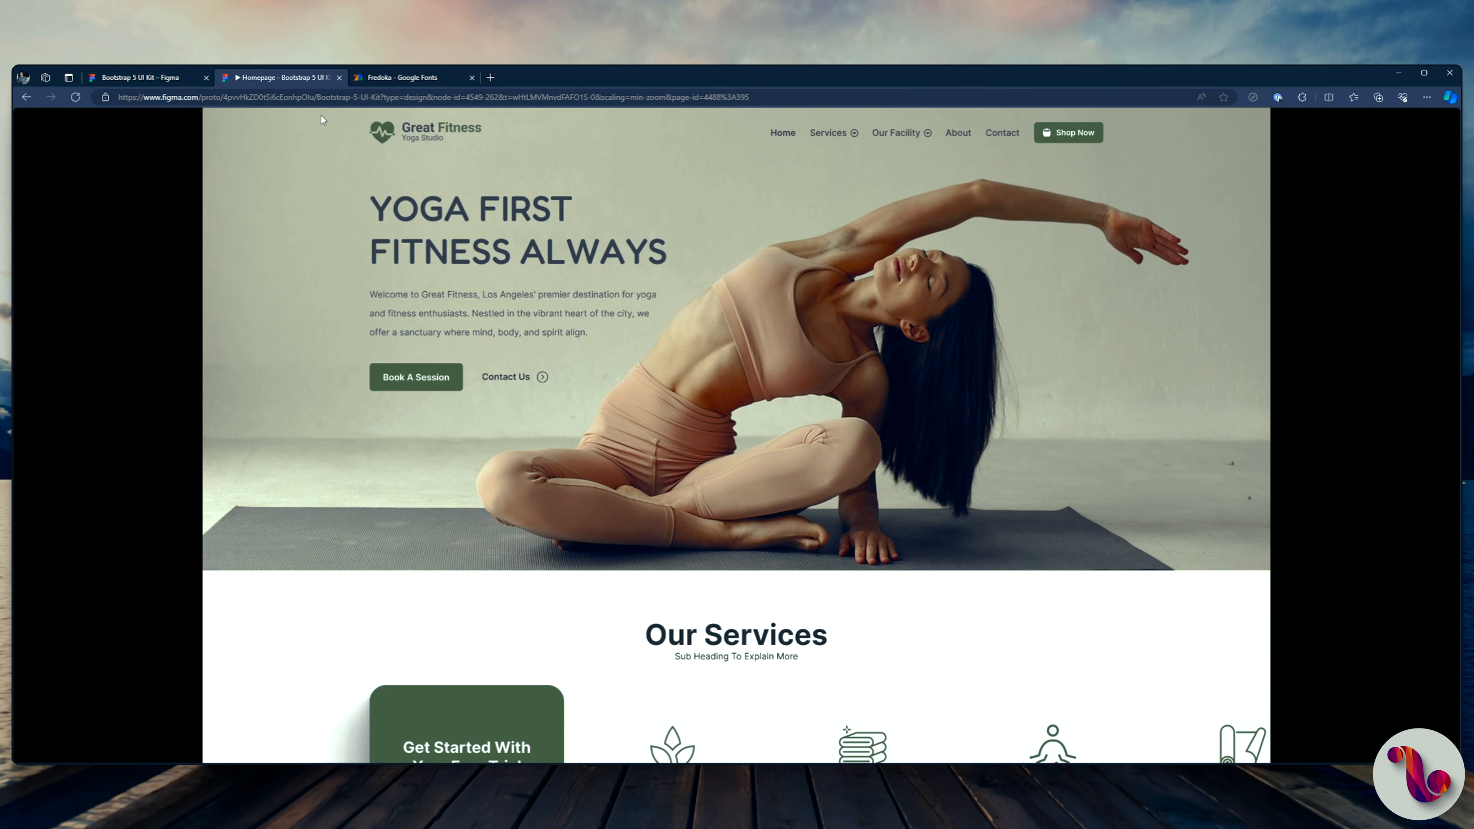
click(147, 78)
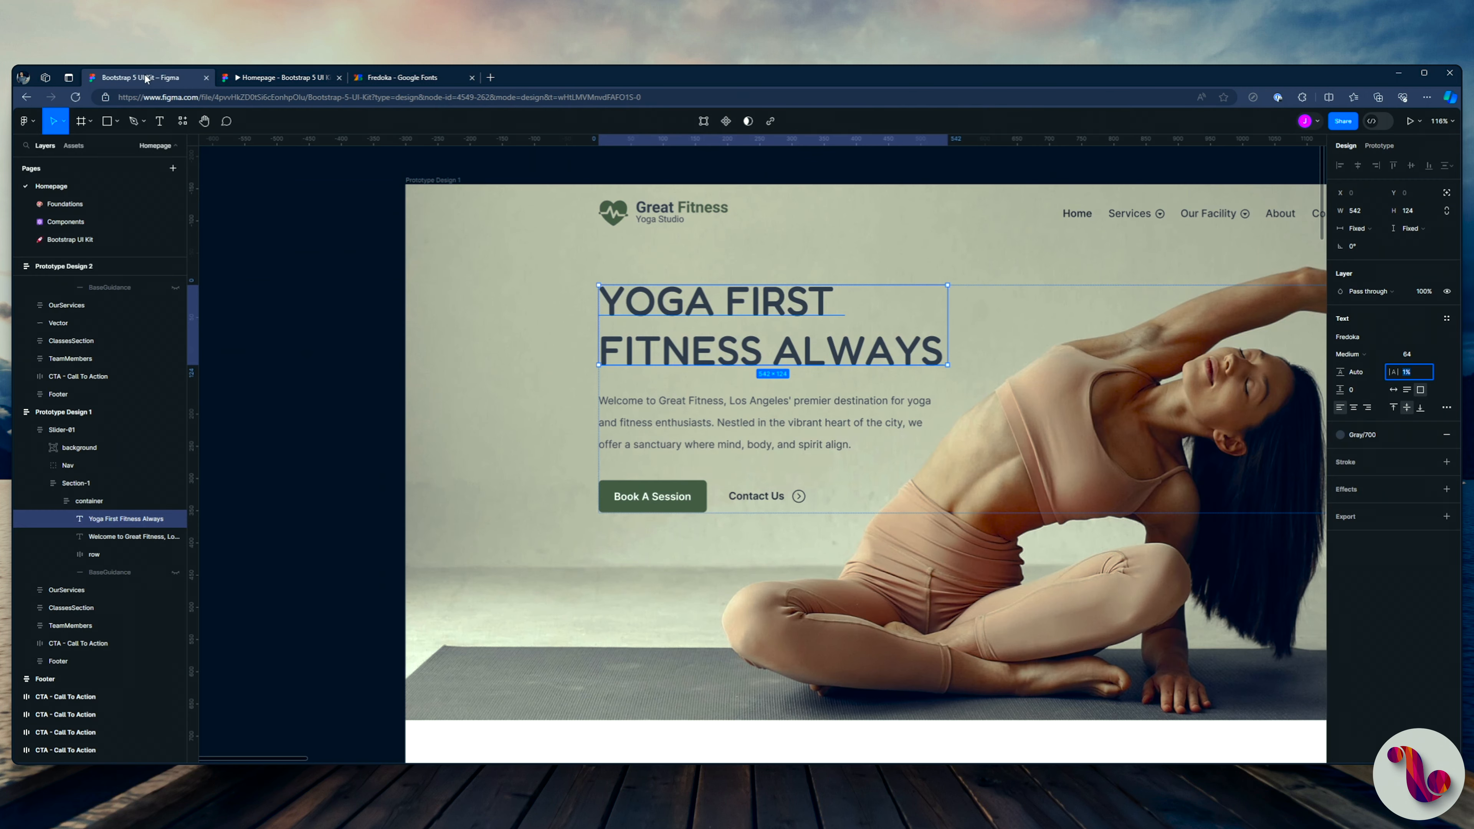
Step: Try to outline only the "FITNESS ALWAYS" line by removing its fill and adding a stroke of width 3
double_click(699, 351)
click(591, 354)
drag(591, 354, 955, 346)
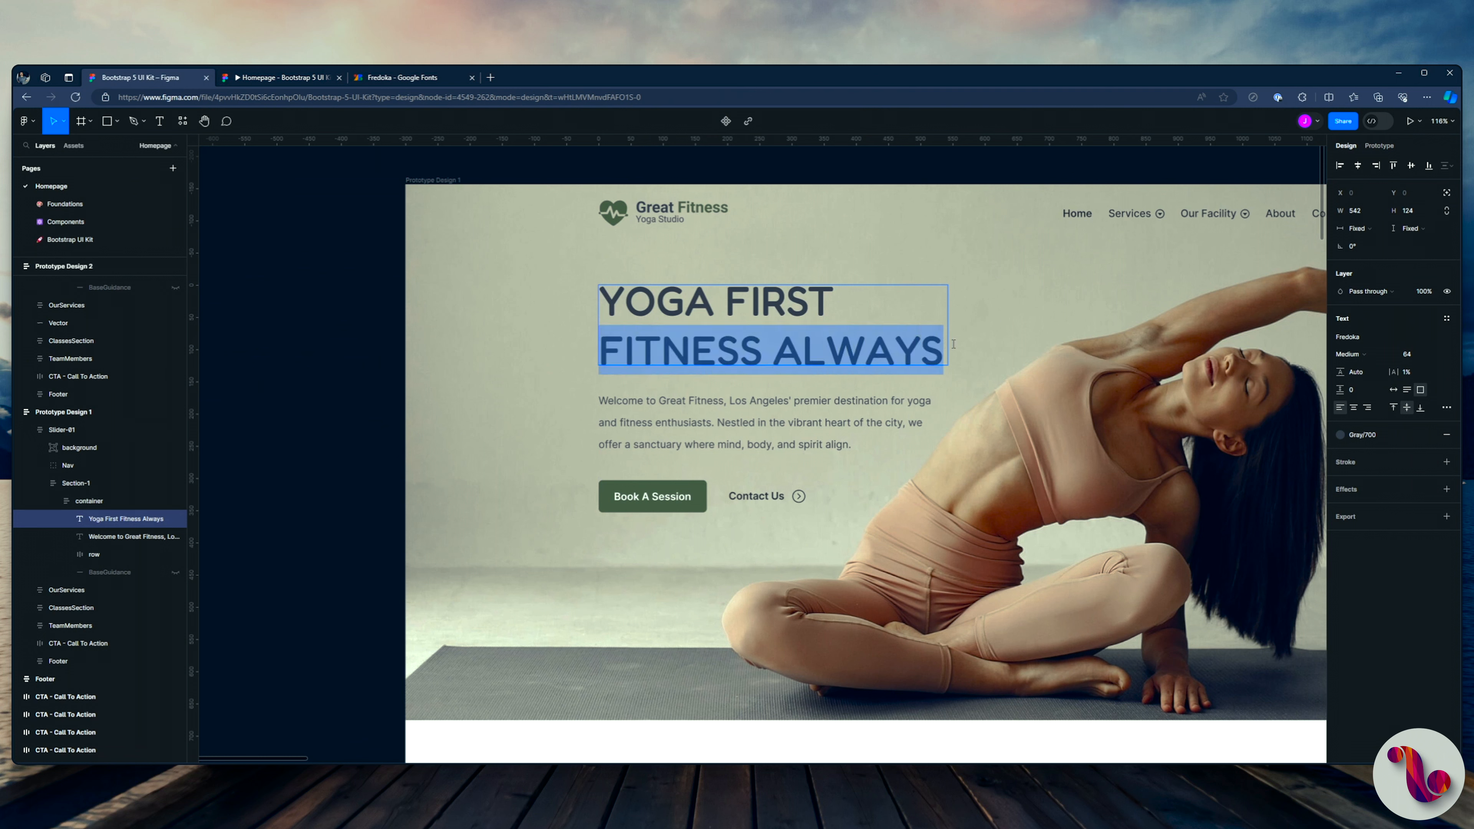
click(1447, 436)
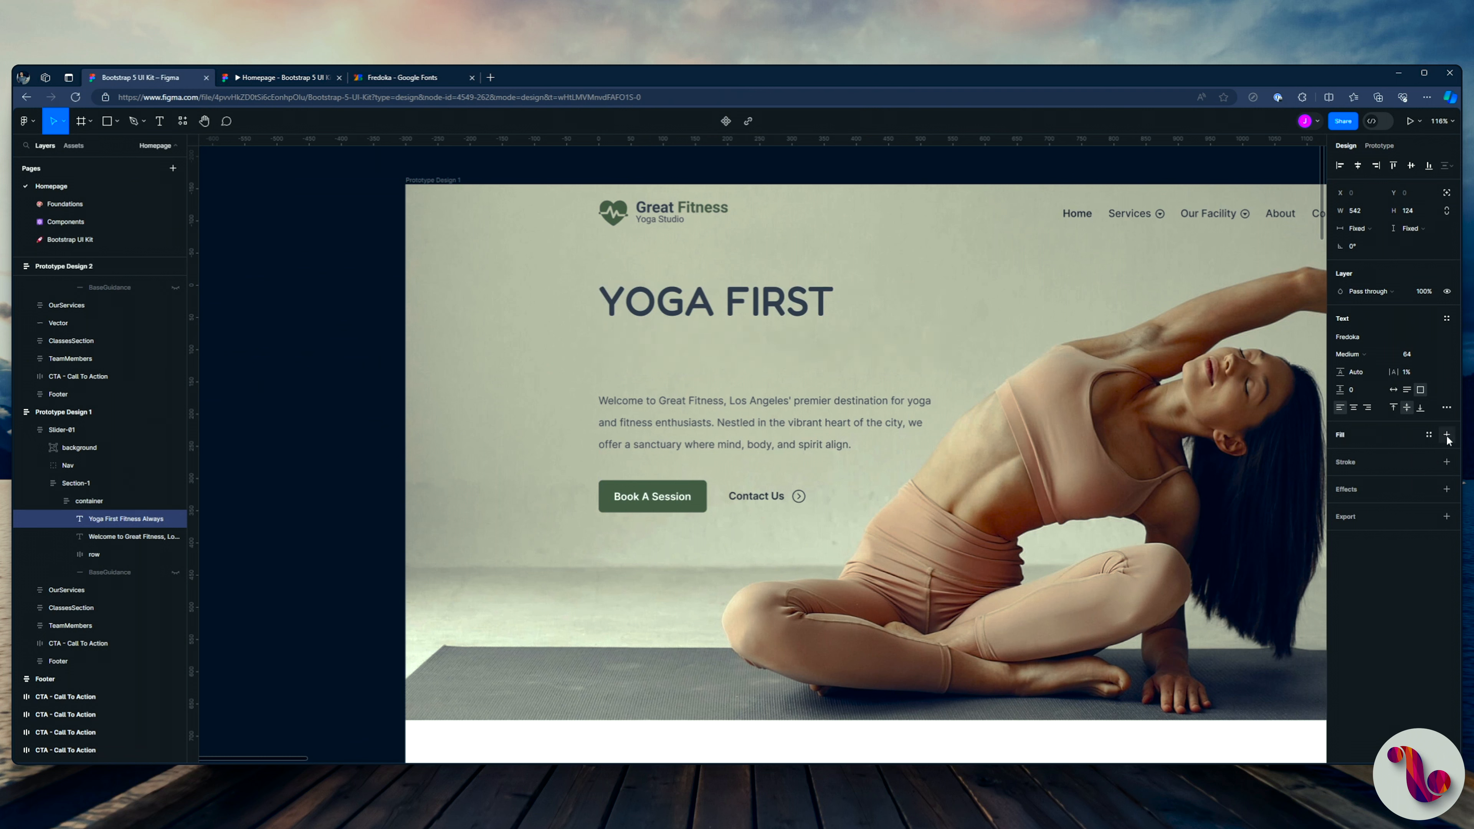
click(1447, 462)
click(1409, 497)
text(3)
key(Return)
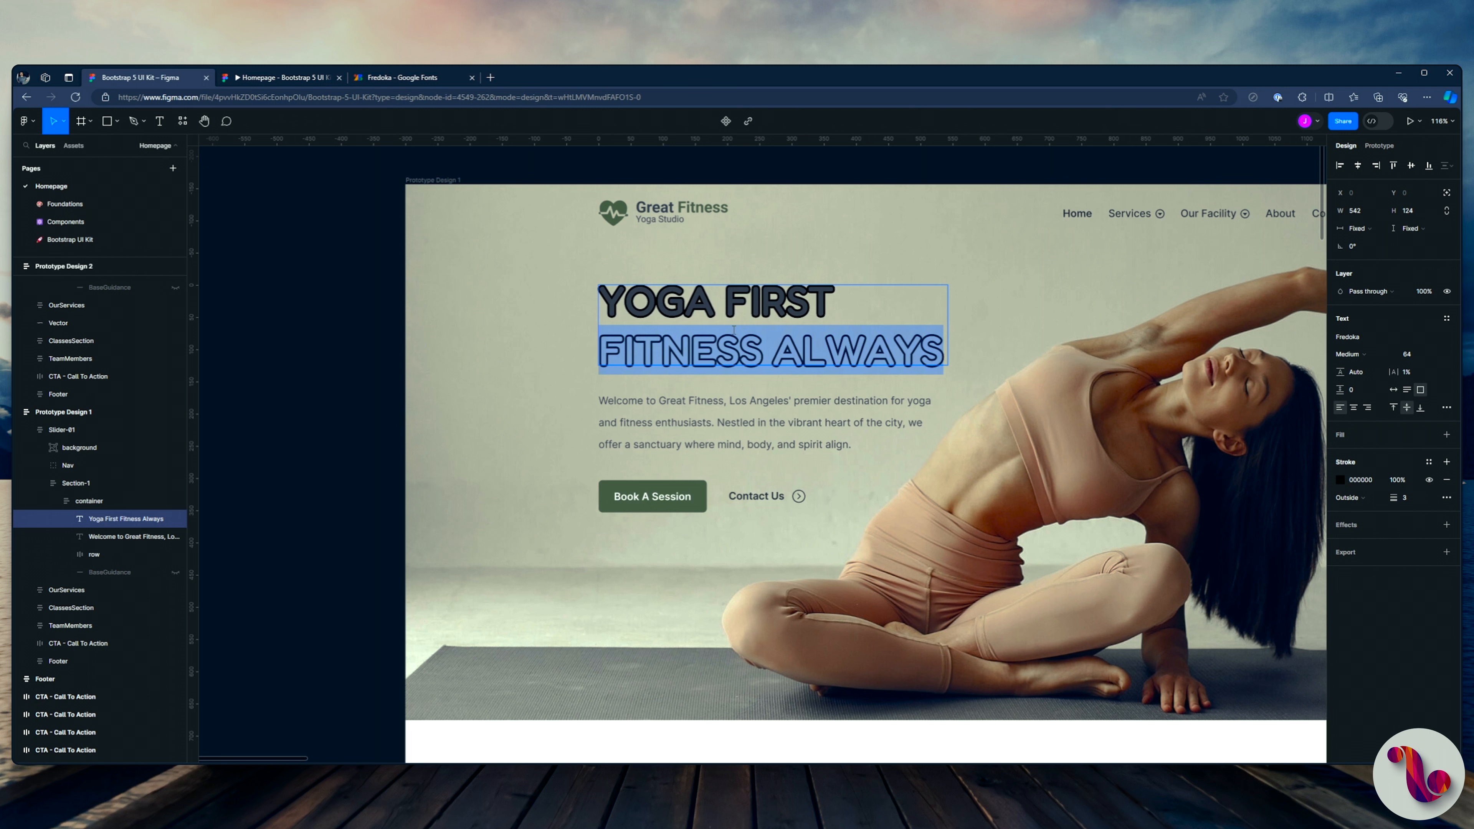
Step: Undo the stroke and the fill removal on the hero heading
key(ctrl+z)
key(ctrl+z)
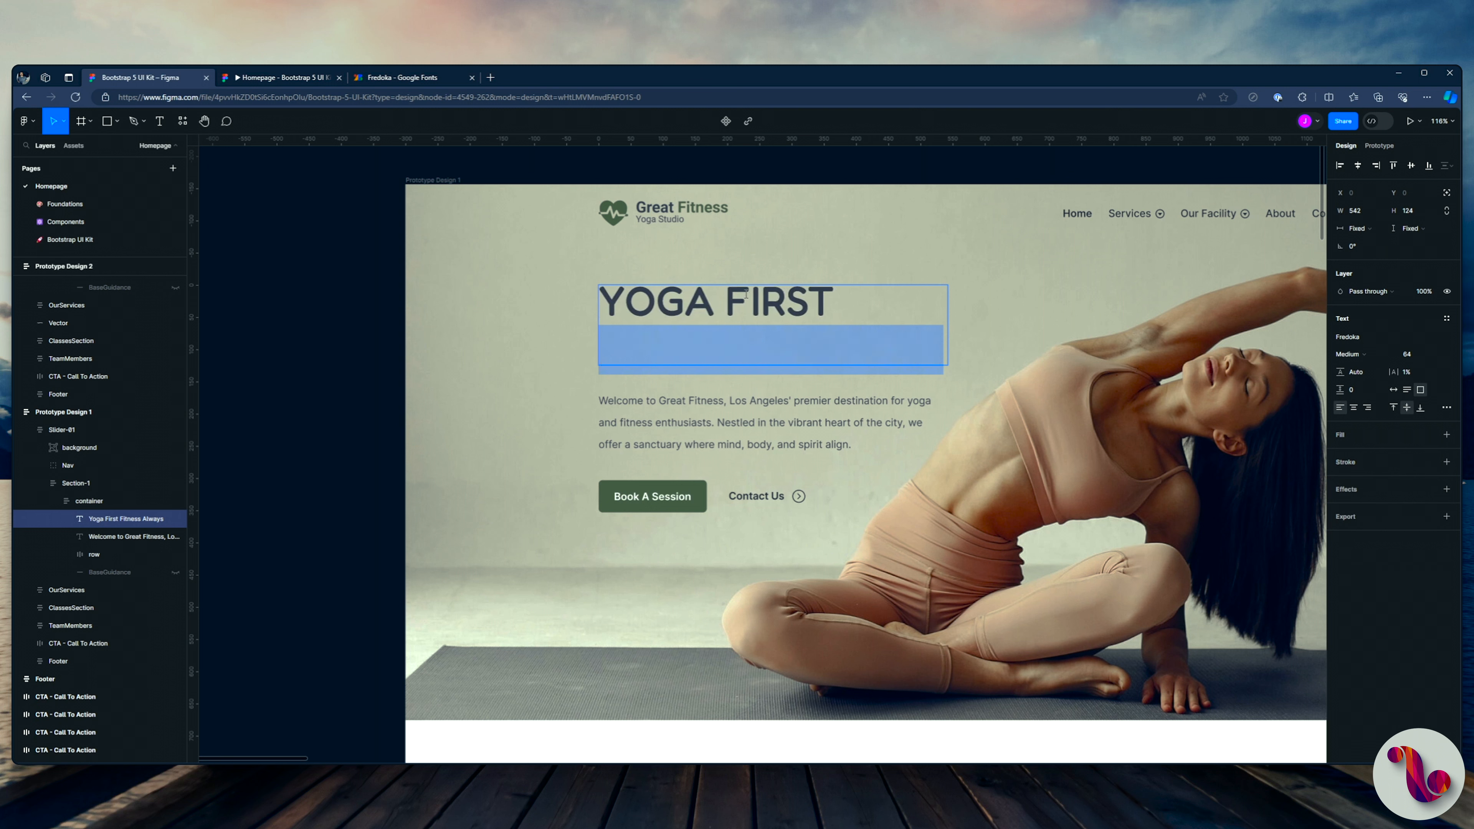
key(ctrl+z)
key(ctrl+z)
key(ctrl+z)
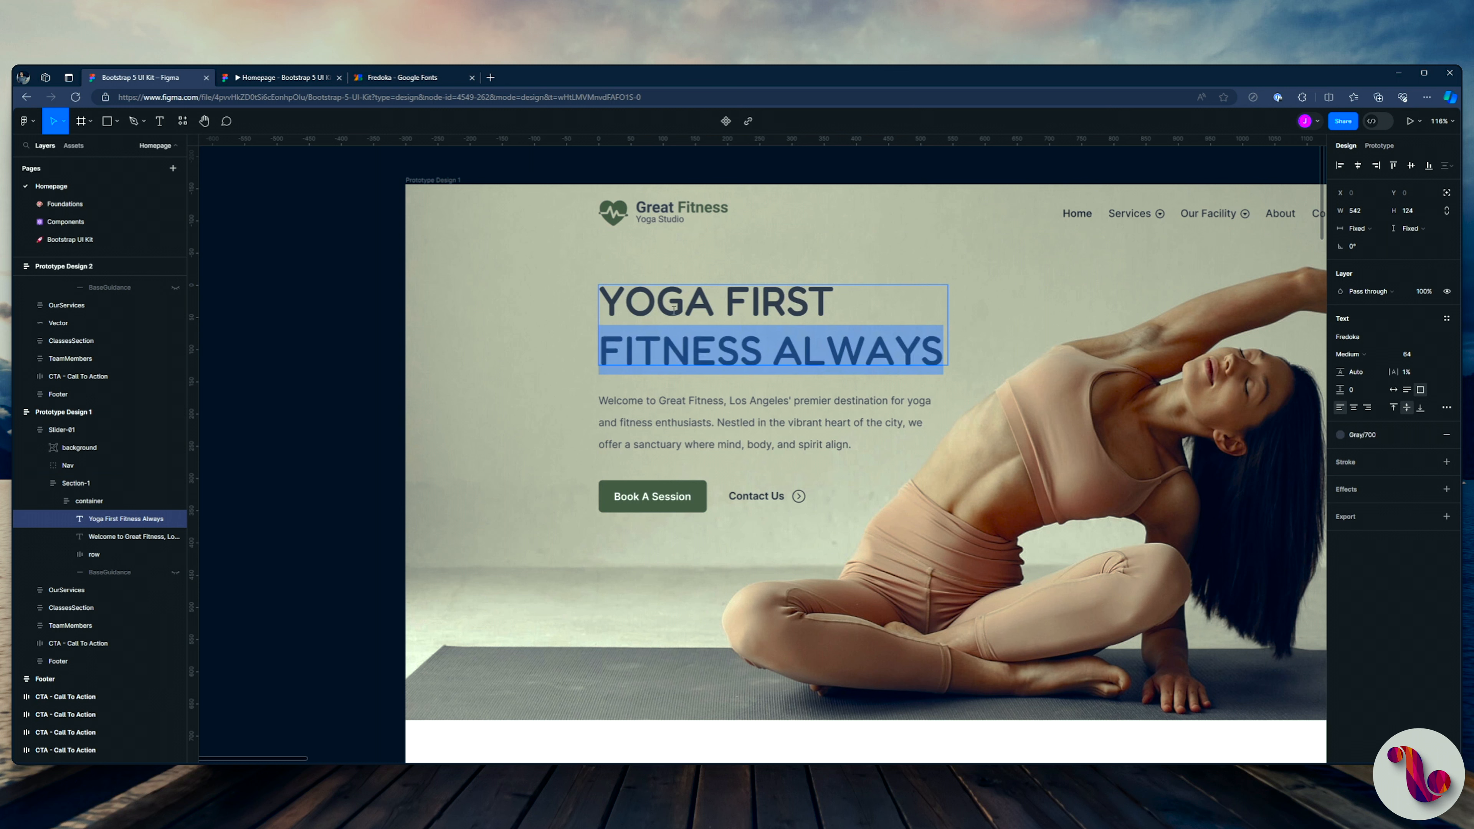
Step: Delete the "FITNESS ALWAYS" line from the heading and reduce the text box height to 47
key(BackSpace)
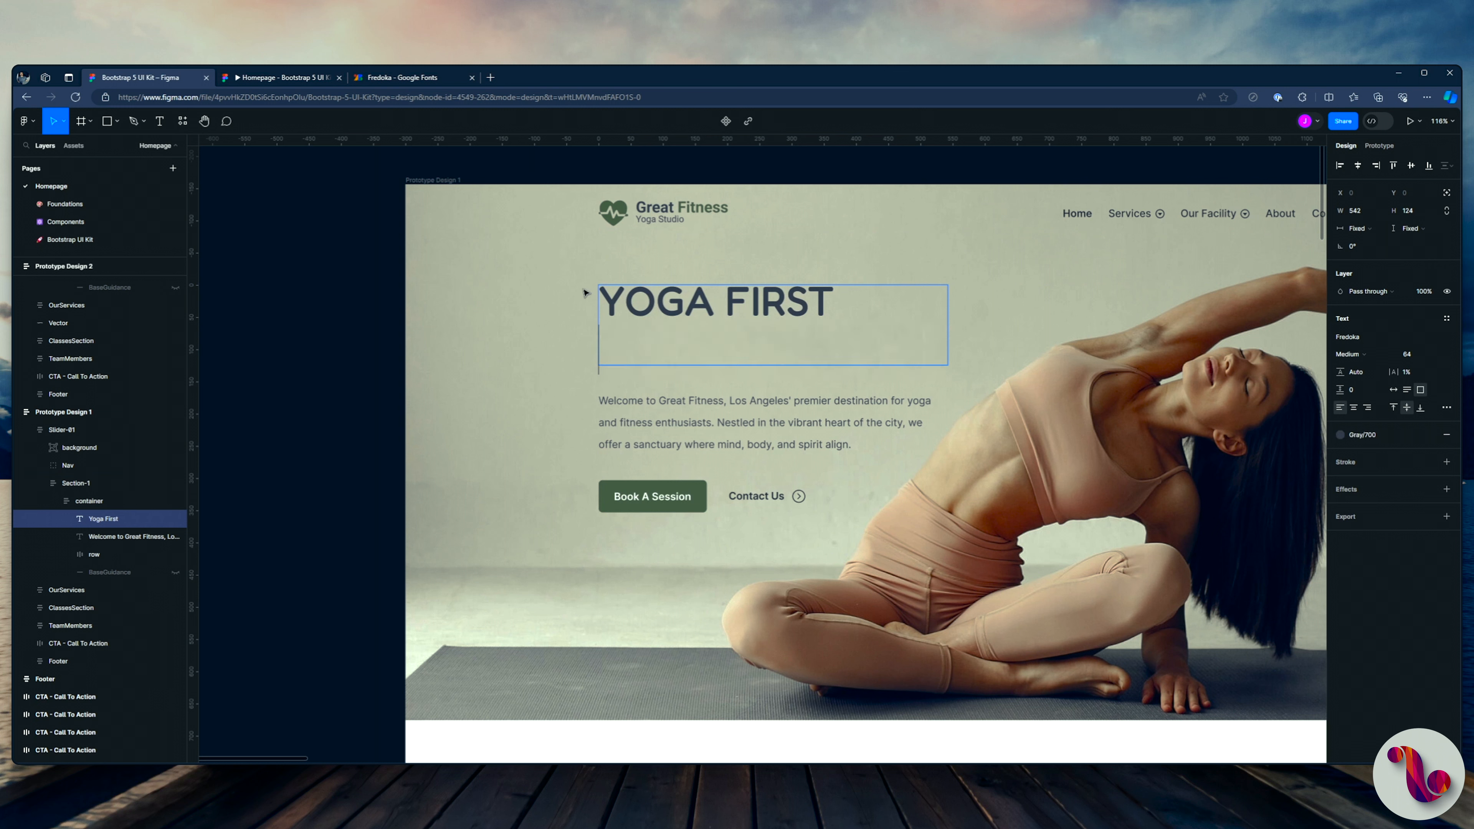
key(BackSpace)
key(Escape)
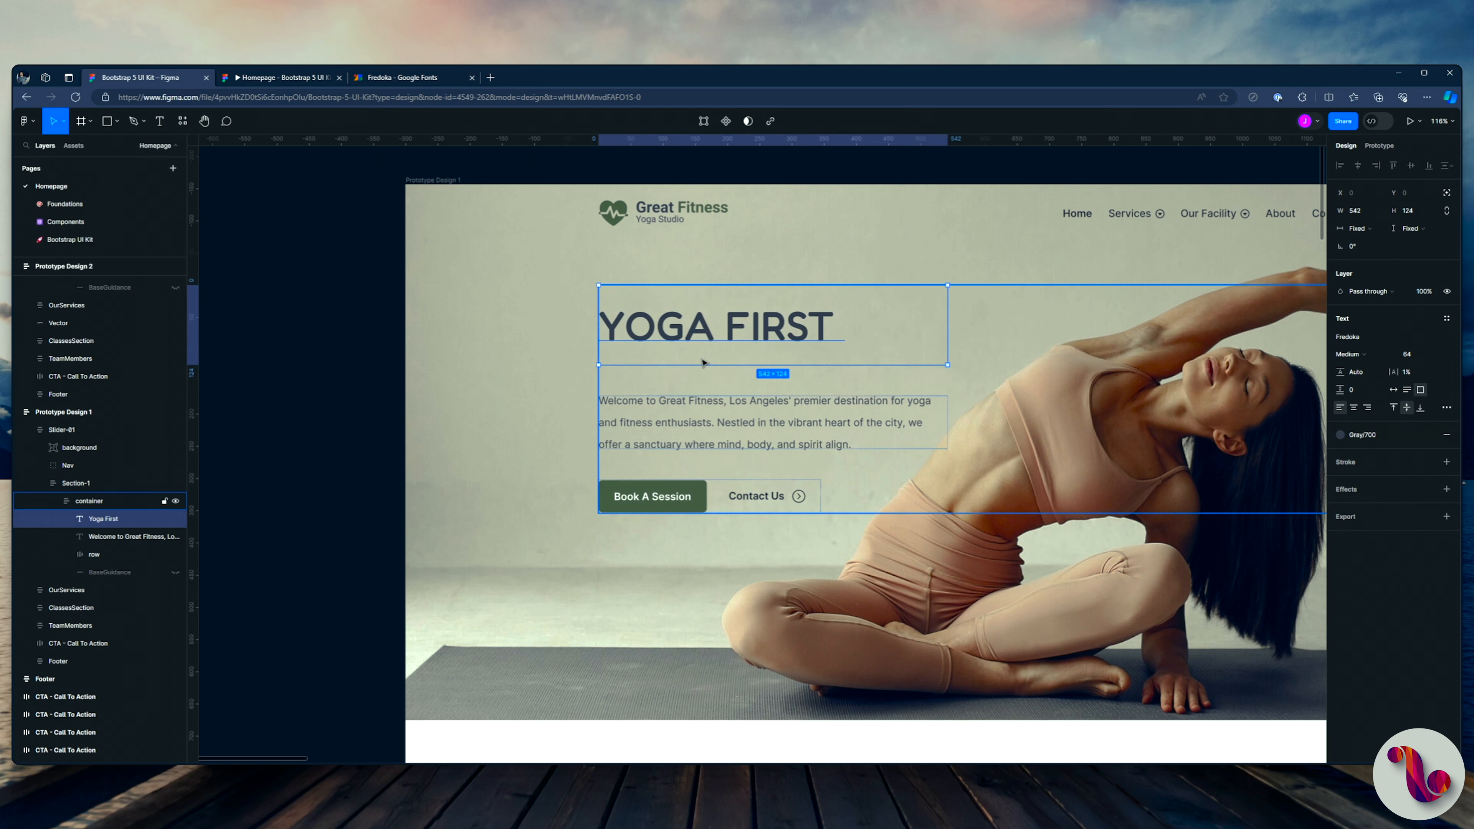
drag(698, 361, 702, 322)
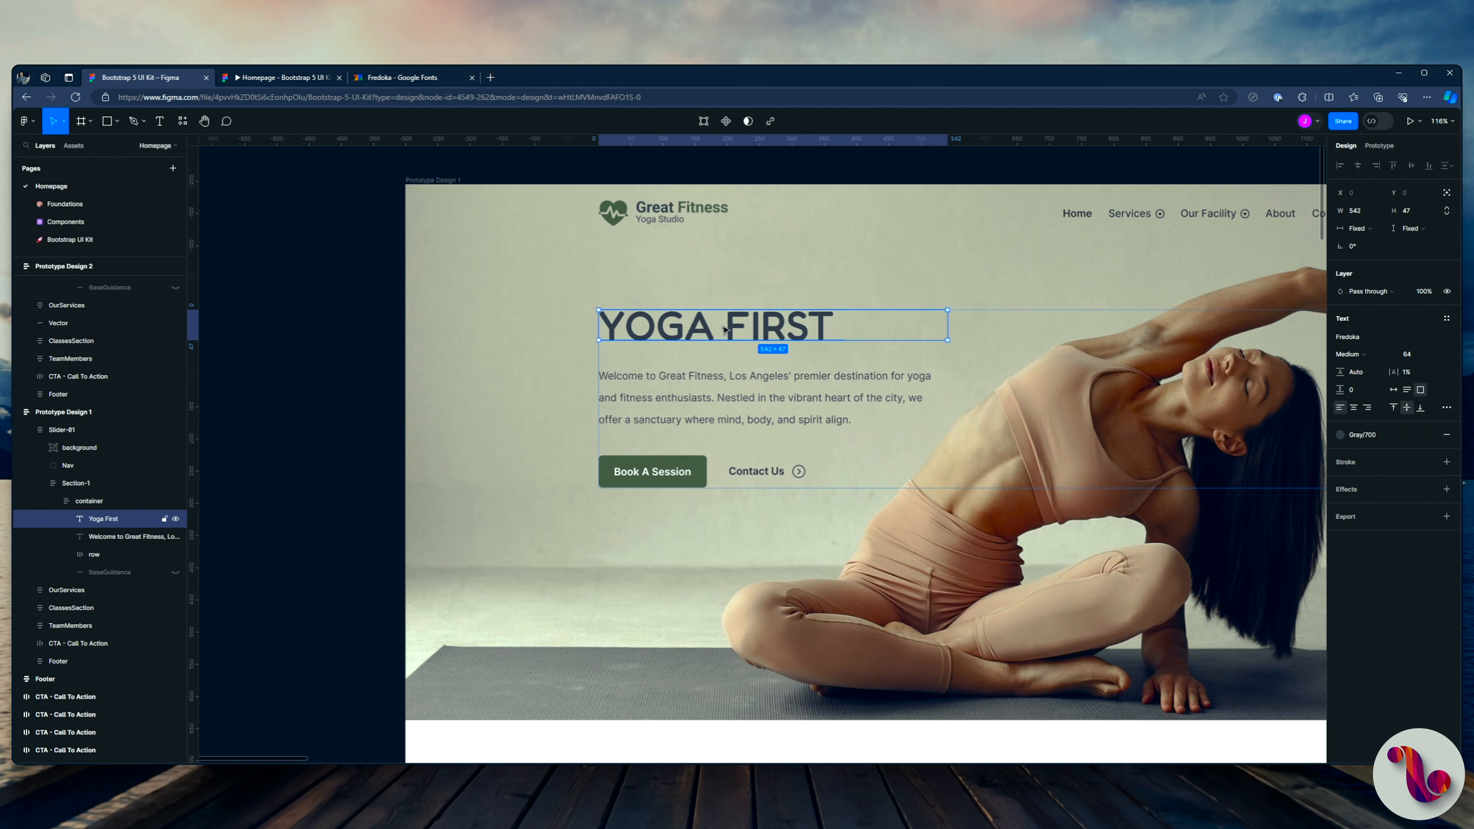
Step: Duplicate the "YOGA FIRST" heading and change the copy's text to "Fitness Always"
key(ctrl+d)
double_click(636, 364)
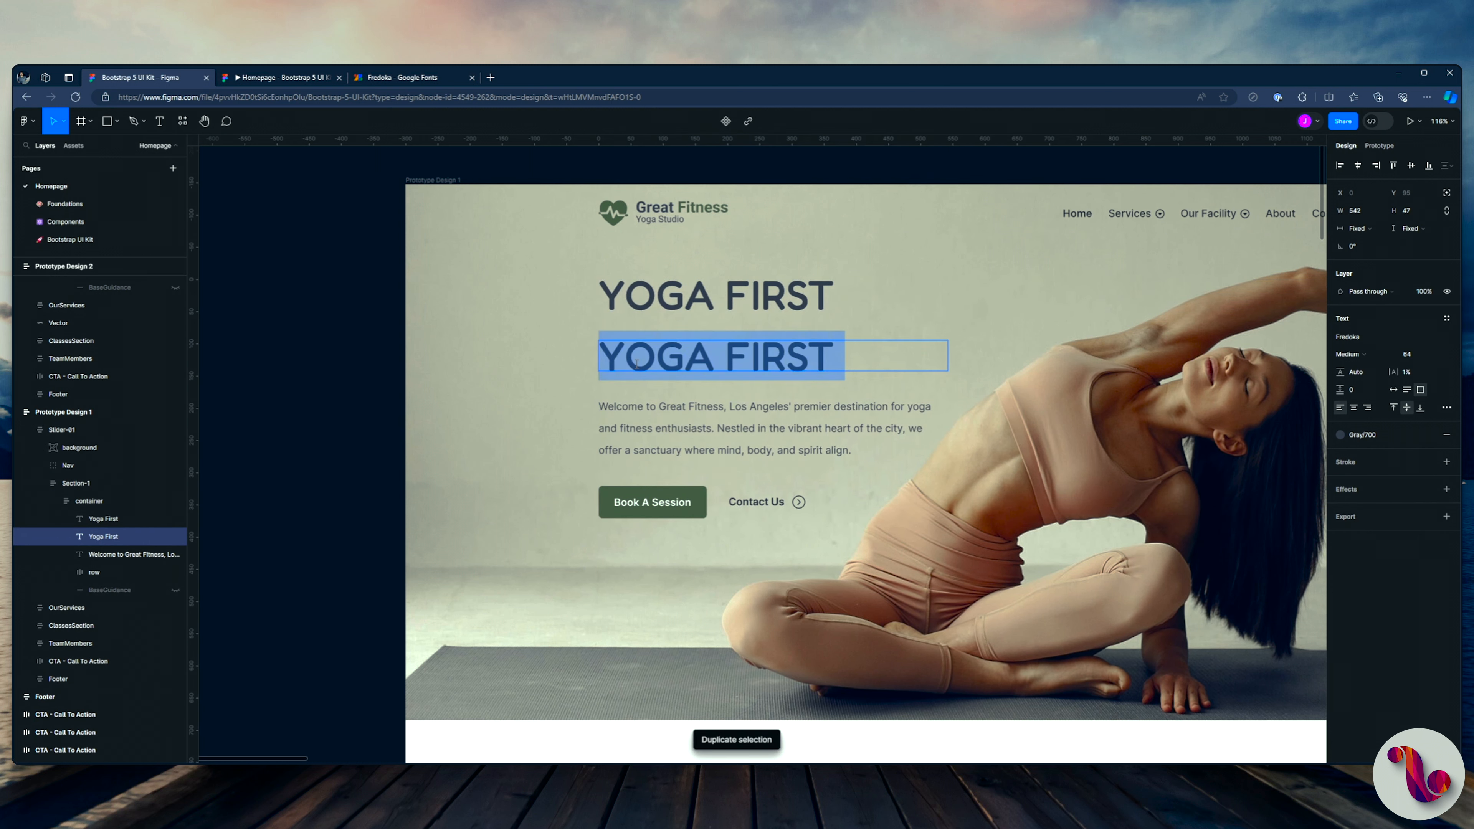
text(Fitness Always)
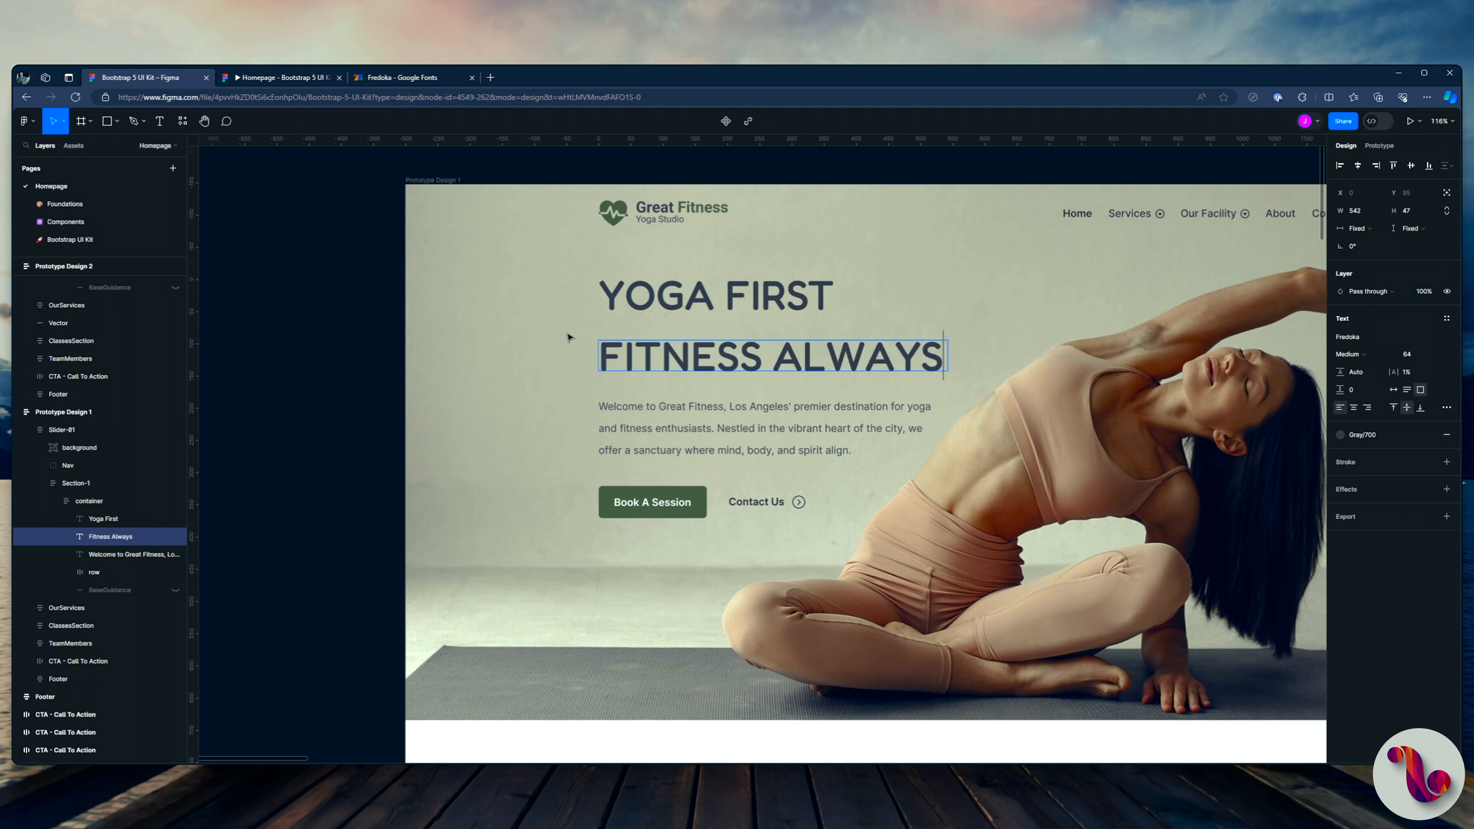
Step: Wrap the "Yoga First" and "Fitness Always" texts in a vertical auto layout with a gap of 12
shift+click(98, 520)
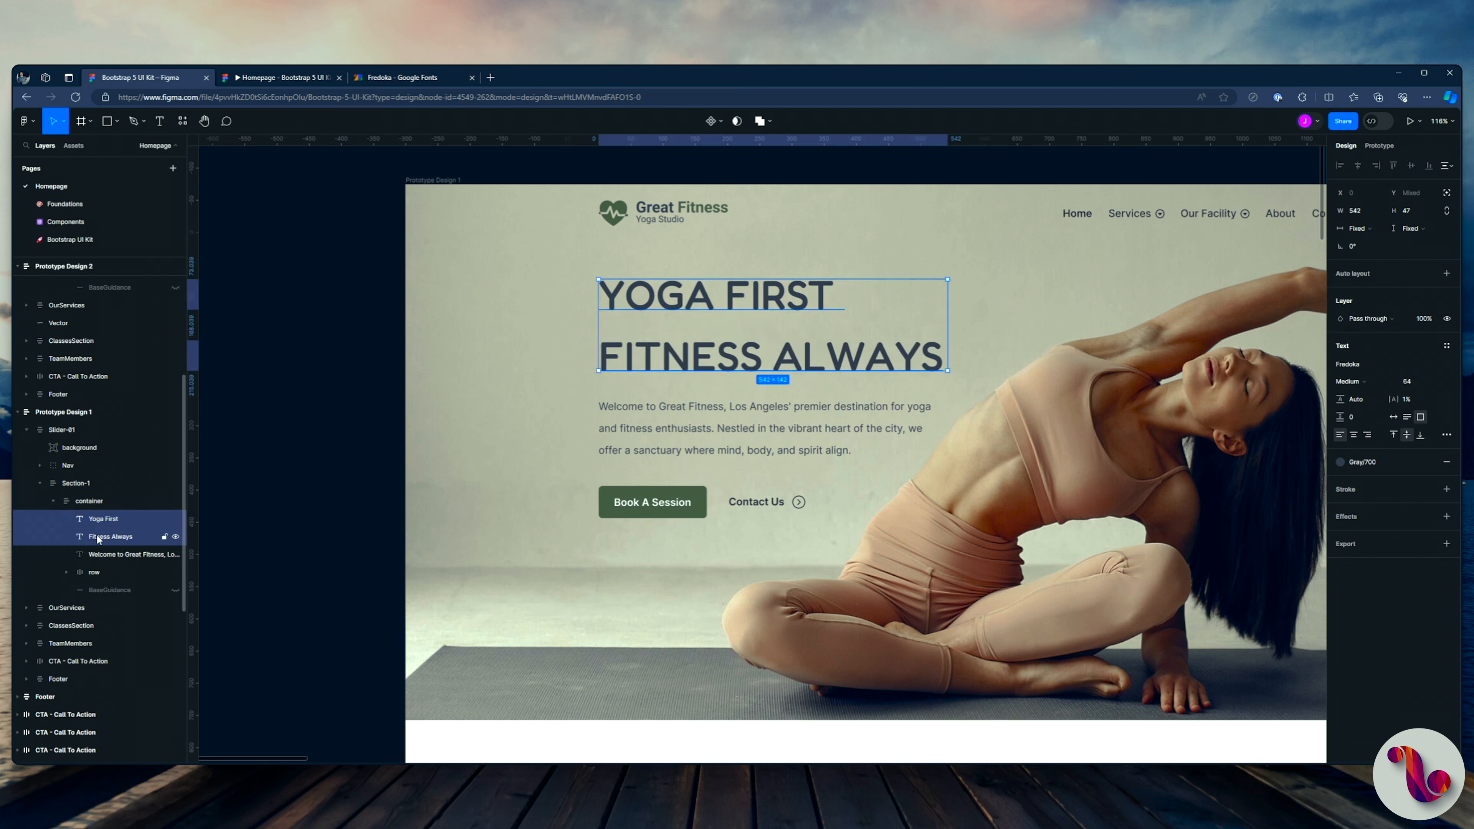
key(shift+a)
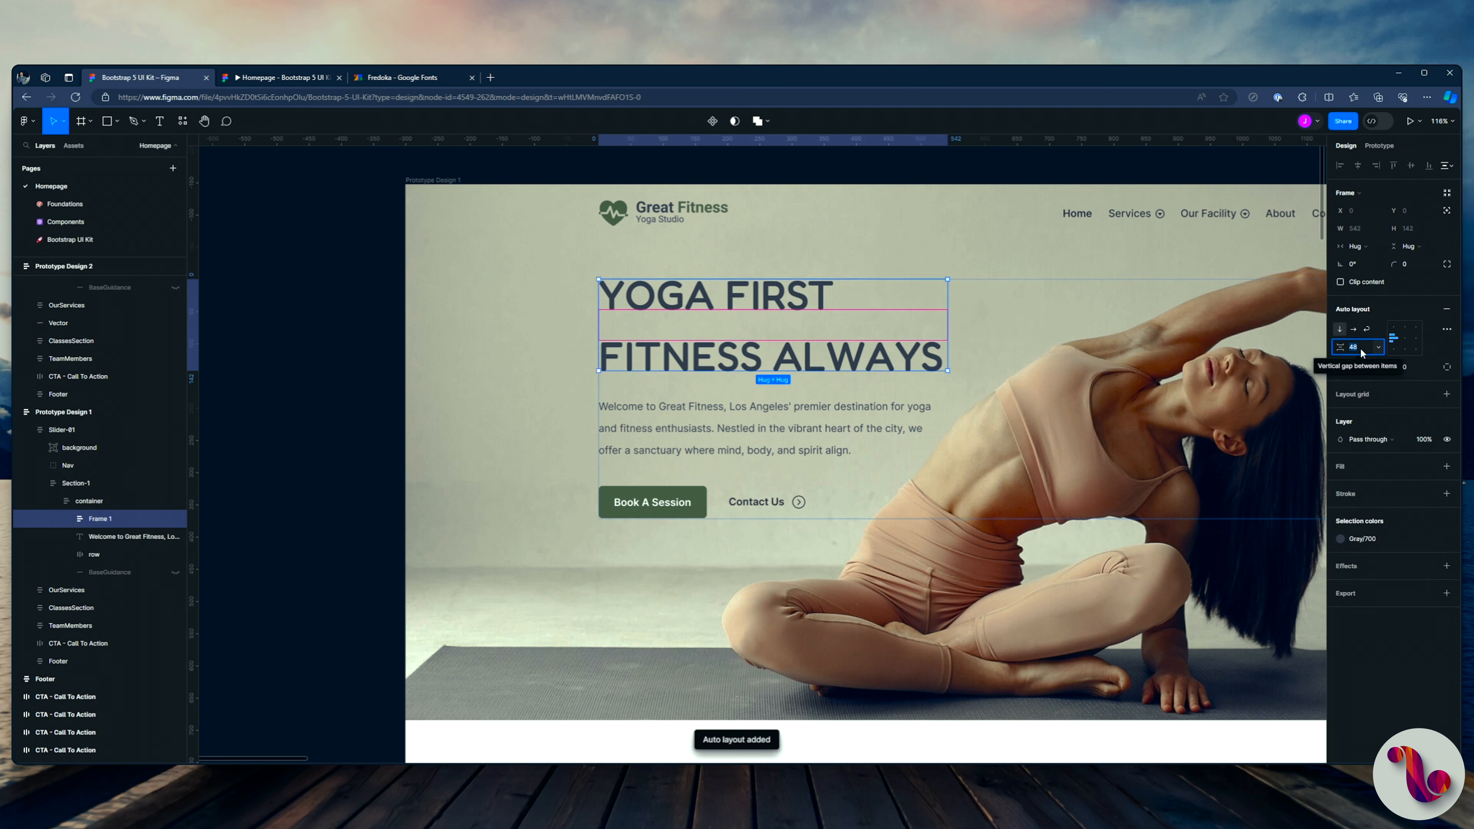
key(Return)
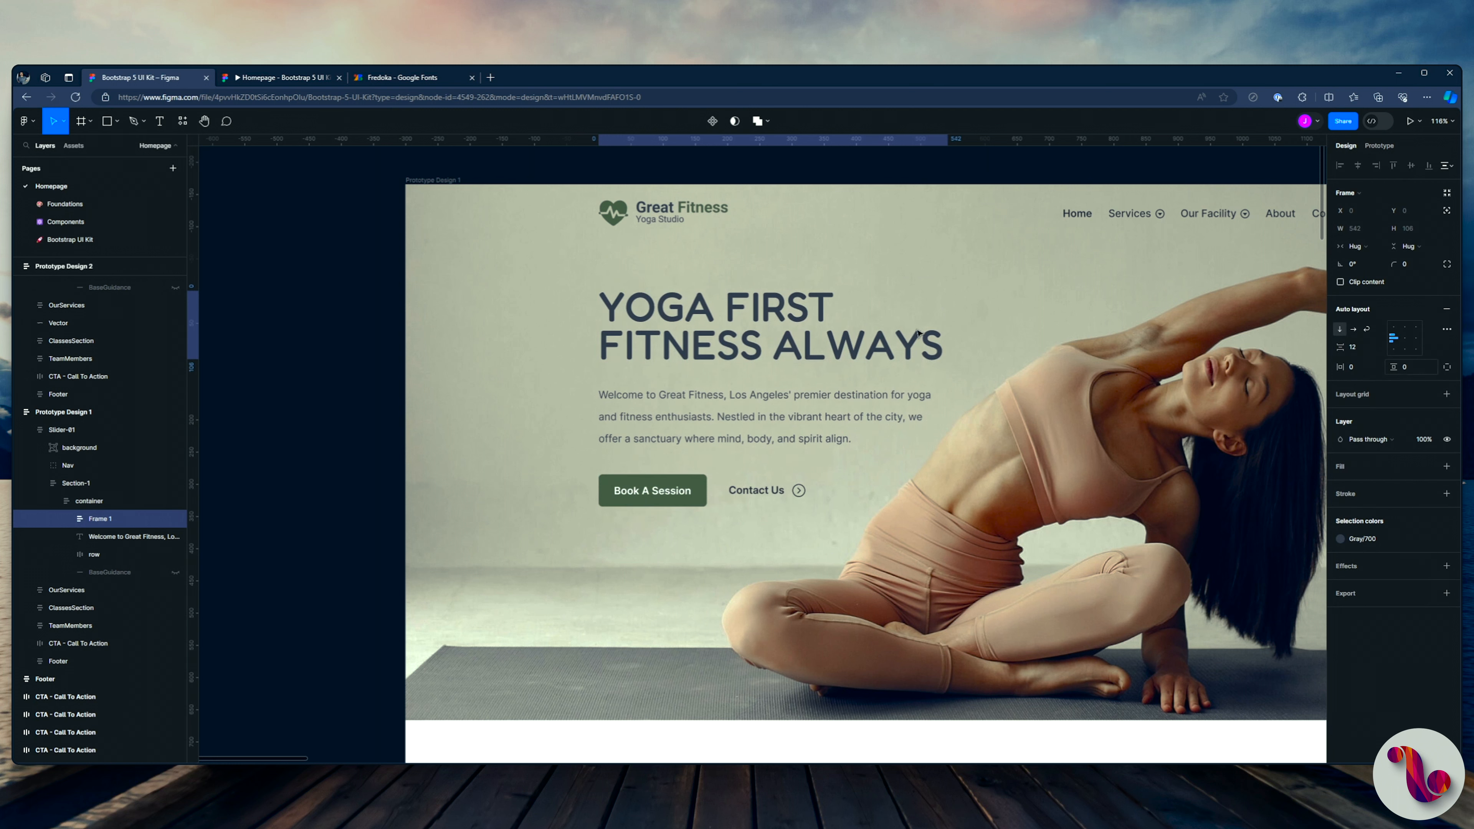
Step: Replace the "Fitness Always" text's fill with an outside stroke of width 3 in Gray/700 and check it in the prototype preview
double_click(760, 348)
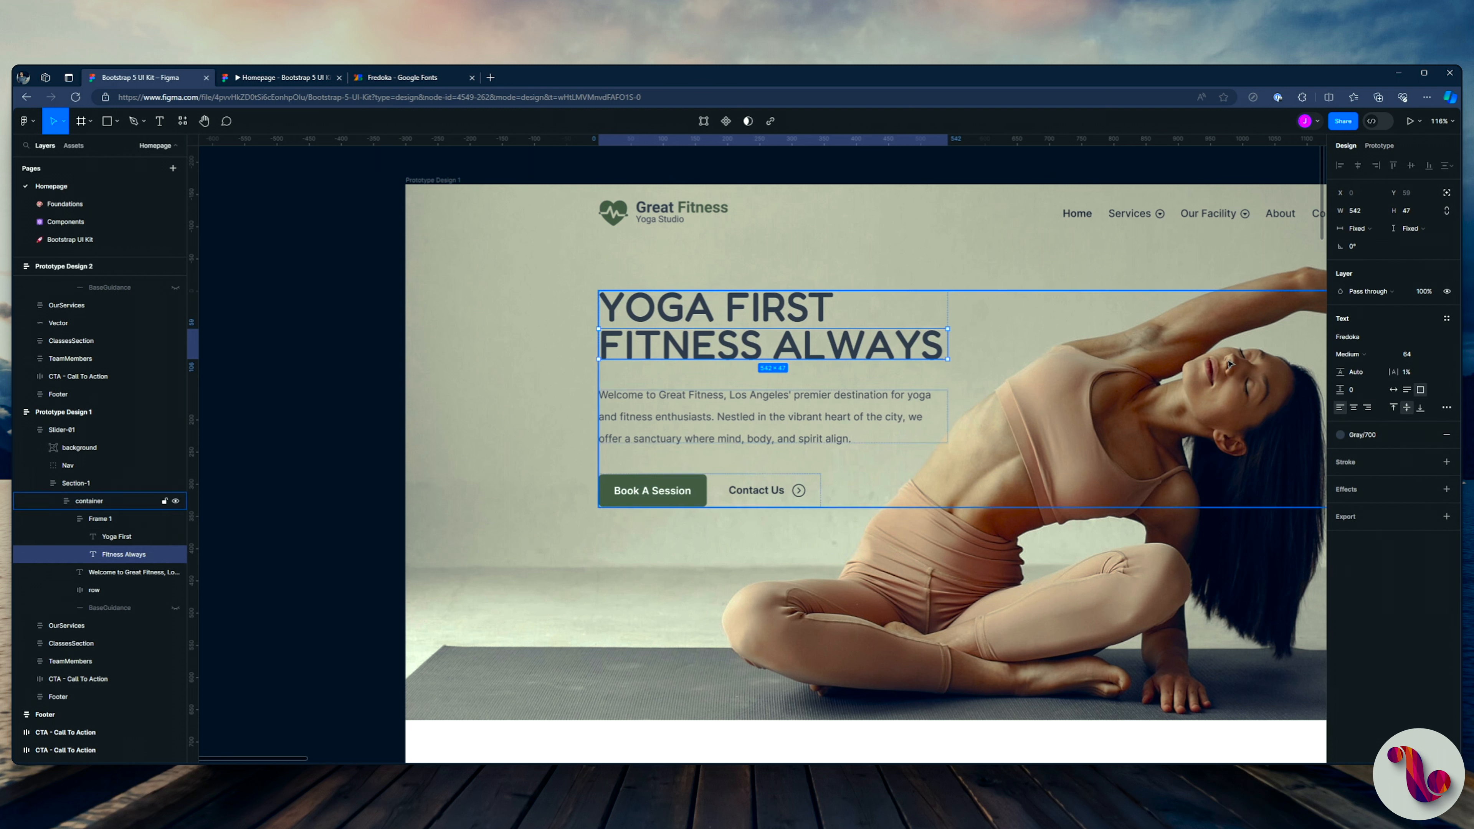
click(1445, 436)
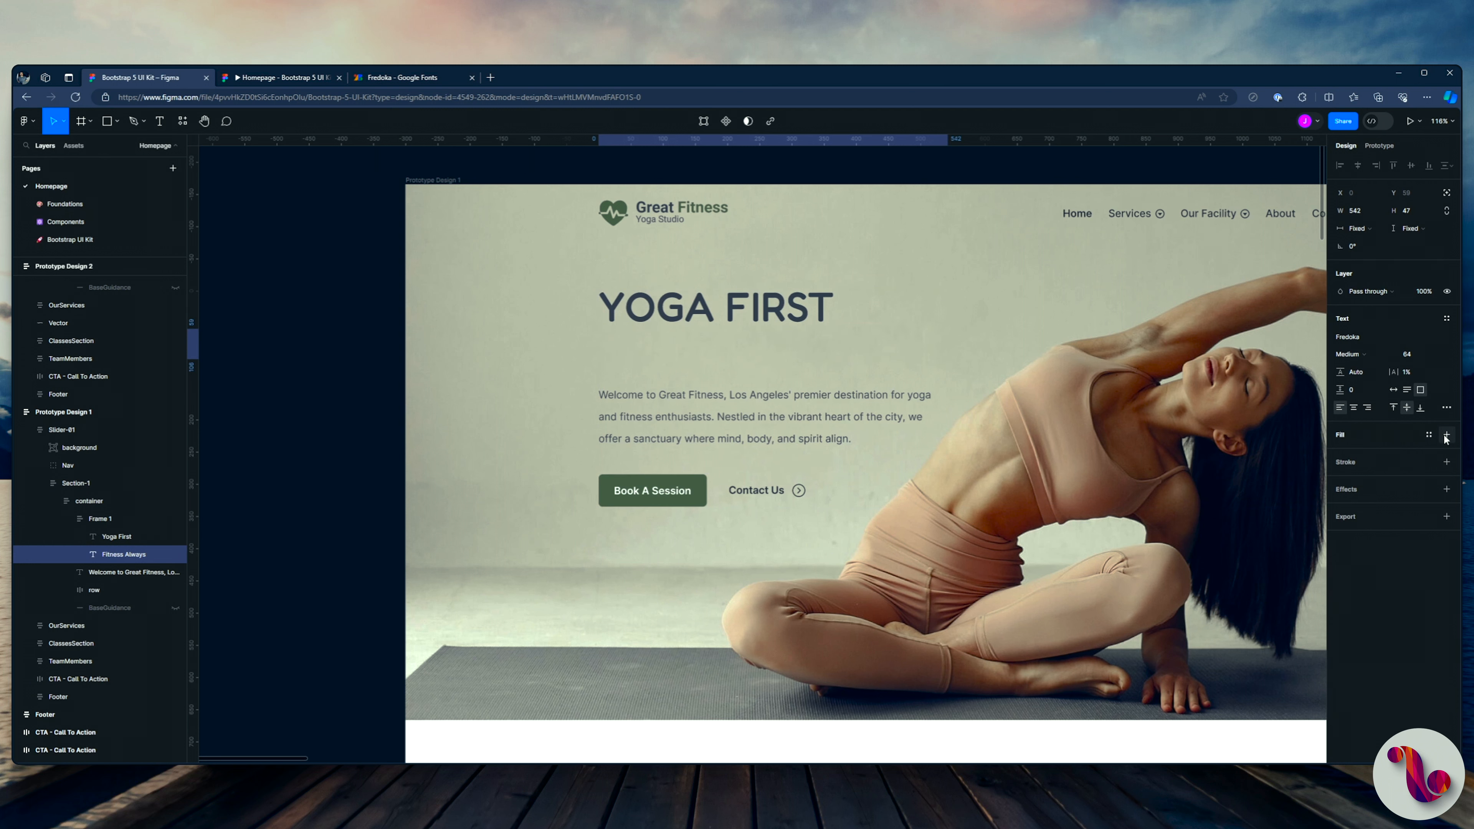
click(1447, 461)
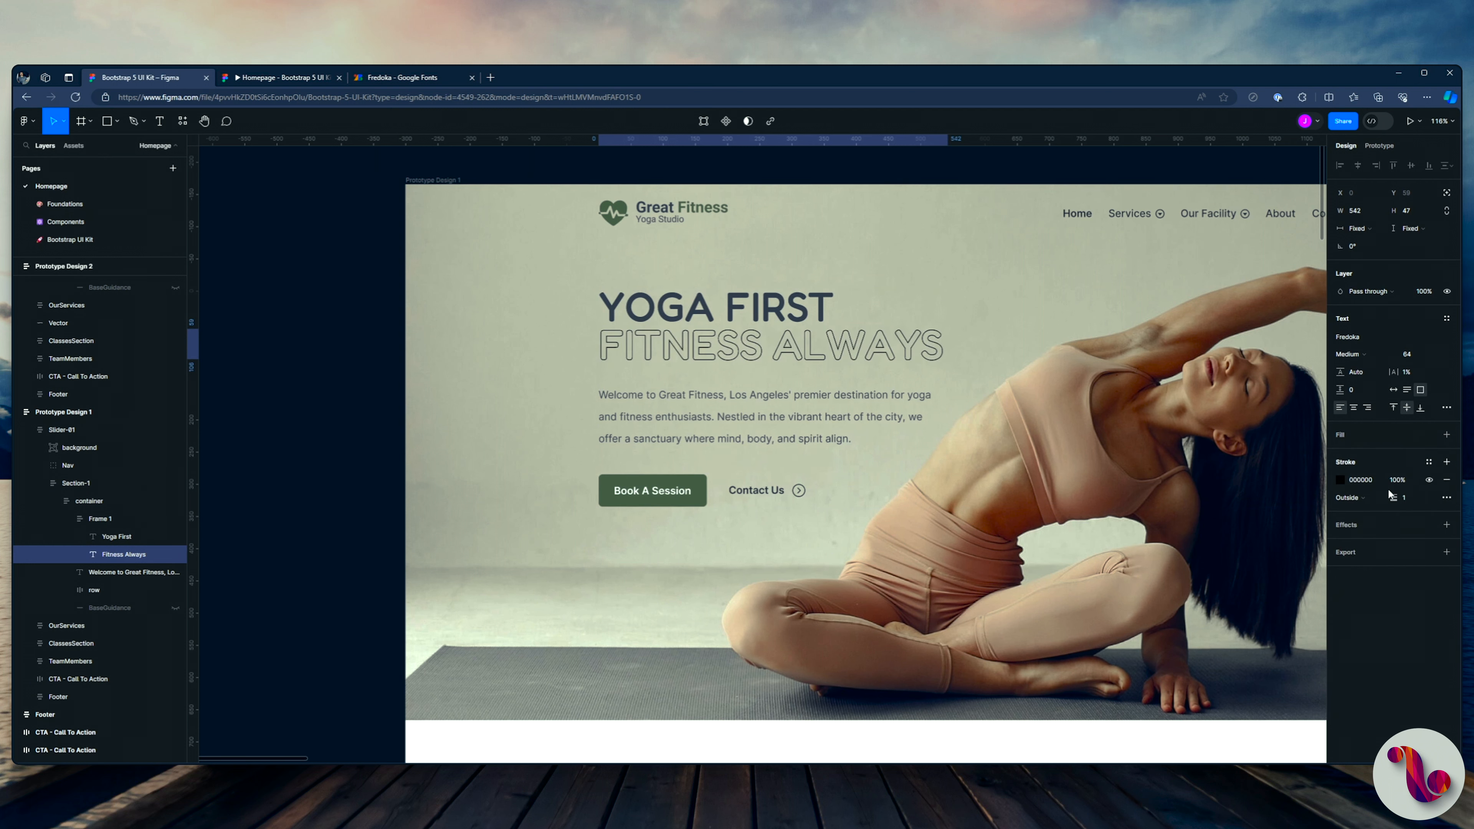
click(1340, 480)
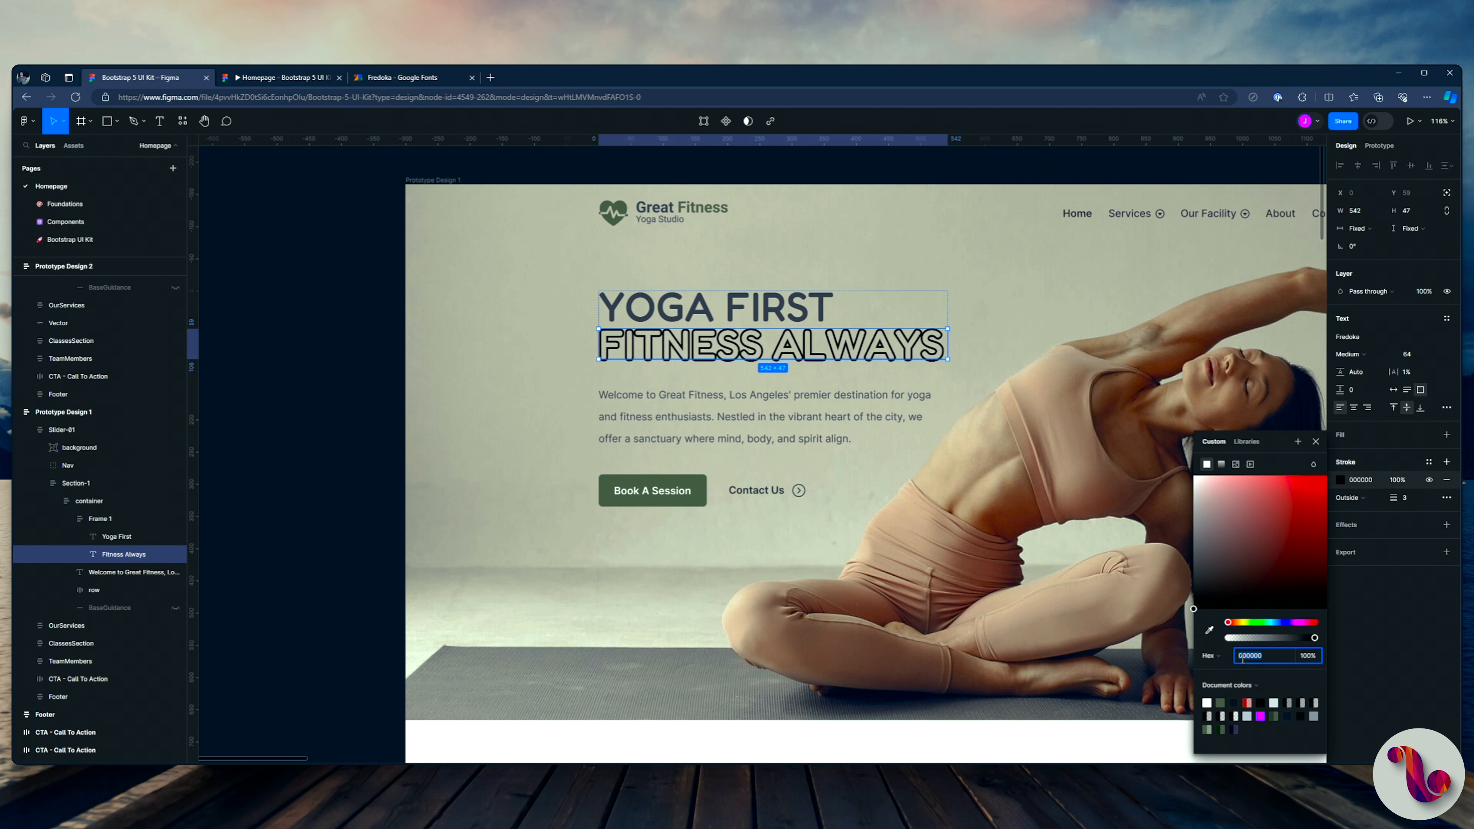
click(1428, 462)
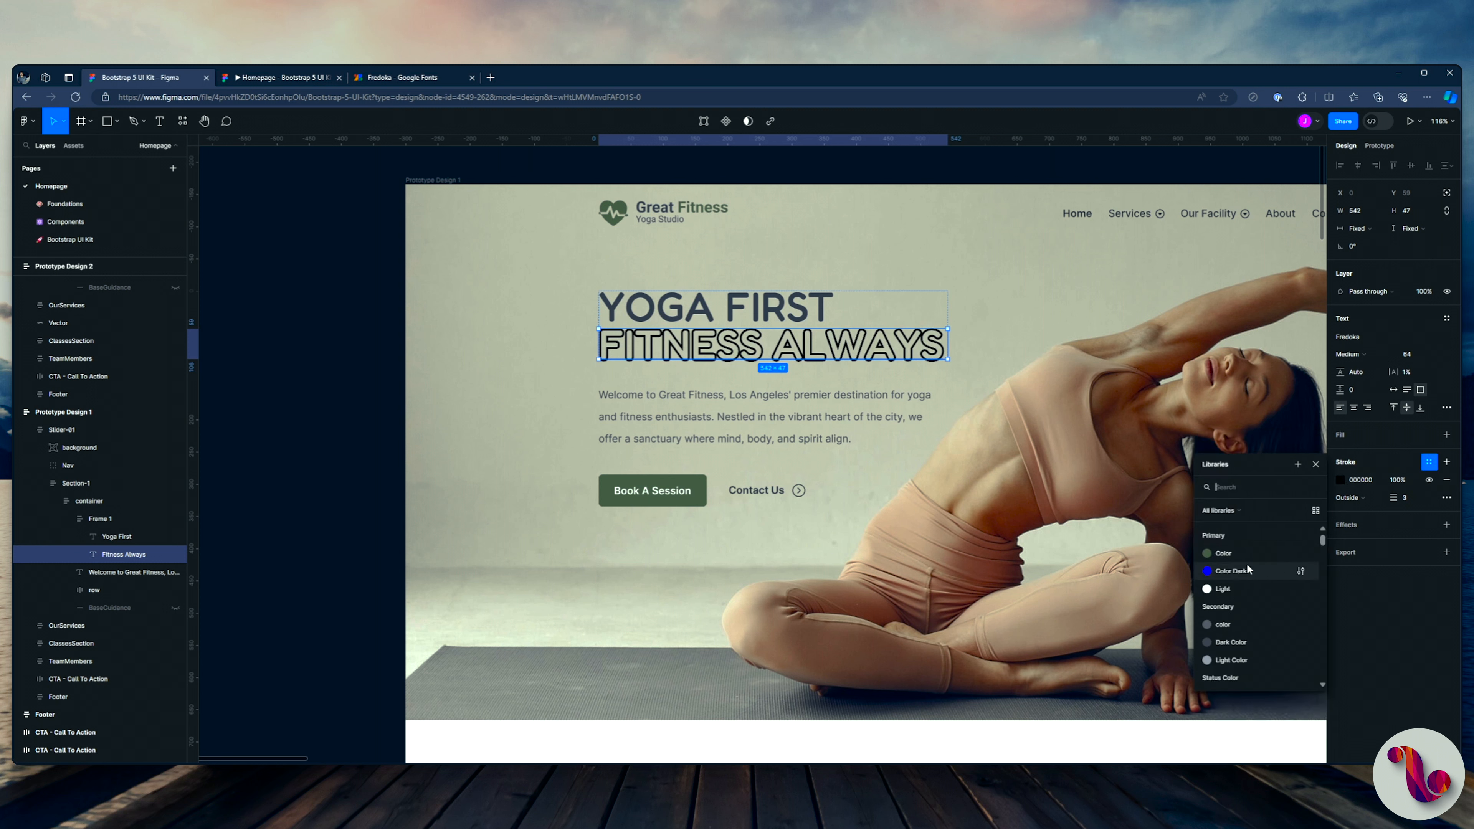
scroll(1245, 568, down, 2)
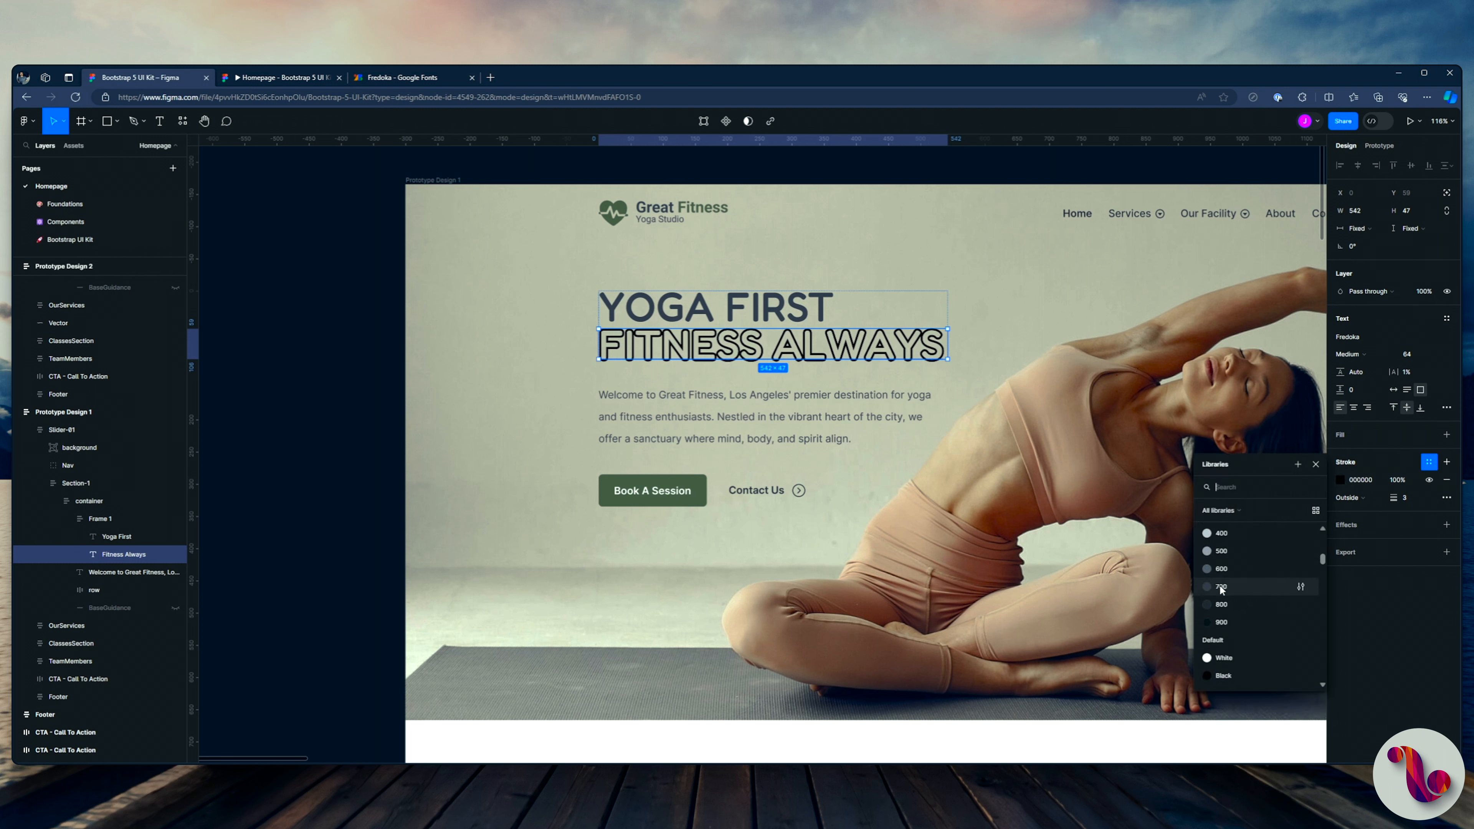
click(1222, 587)
click(286, 77)
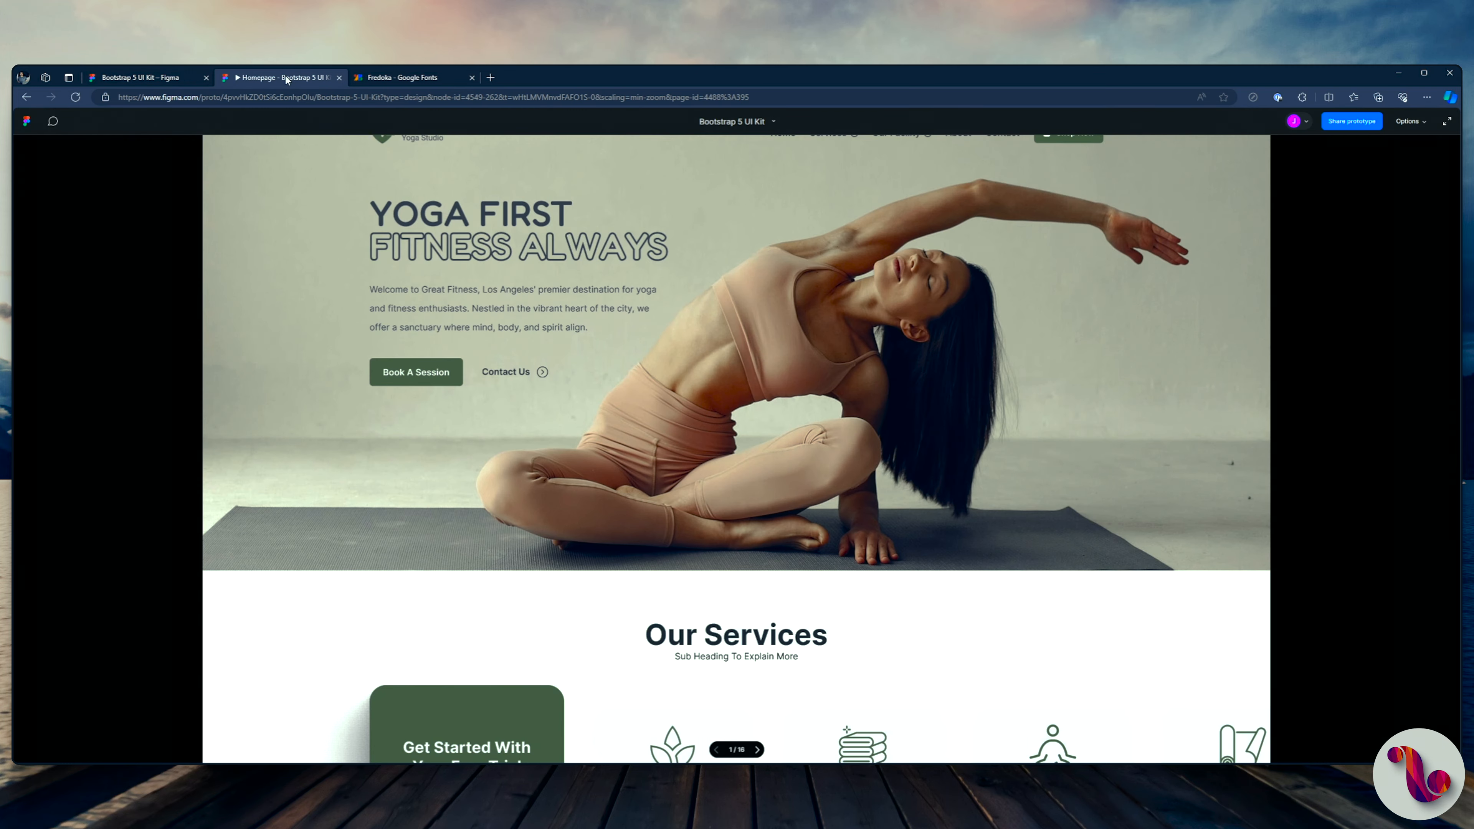
click(168, 78)
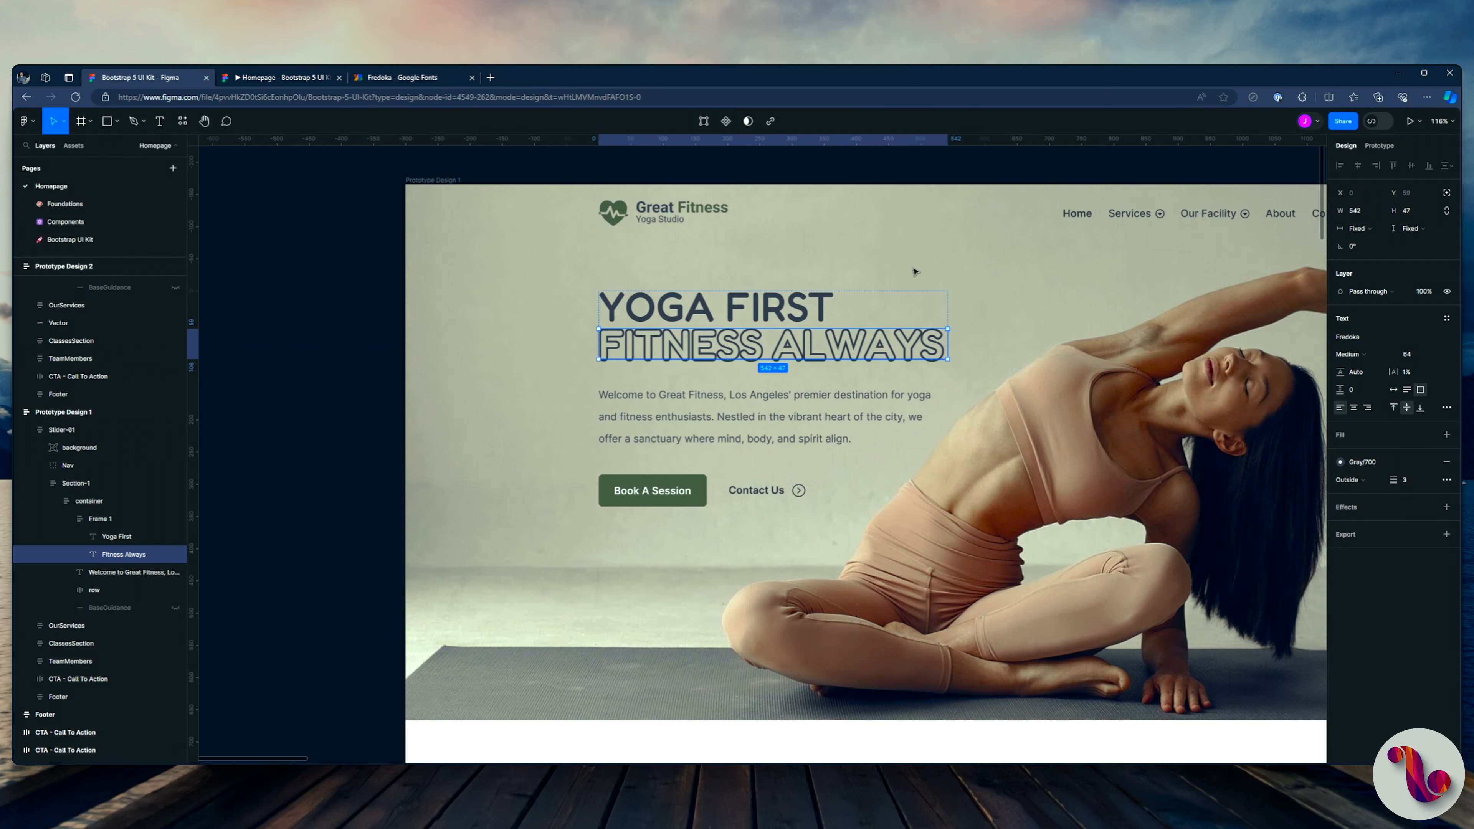
Step: Set the letter spacing of the "Fitness Always" text to 18%
click(1410, 372)
key(shift+Up)
key(shift+Up)
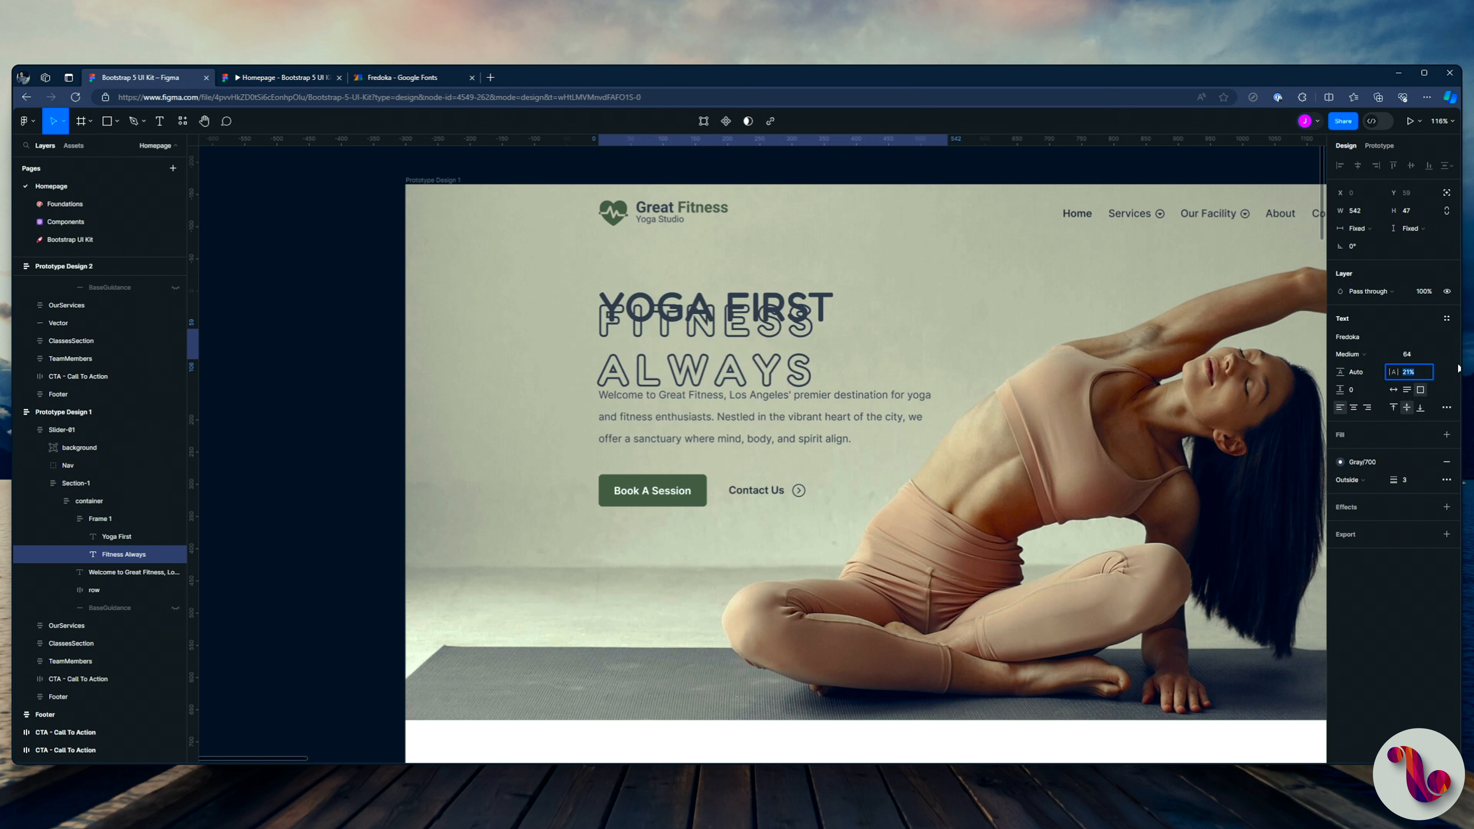
key(Down)
key(Down)
key(Down)
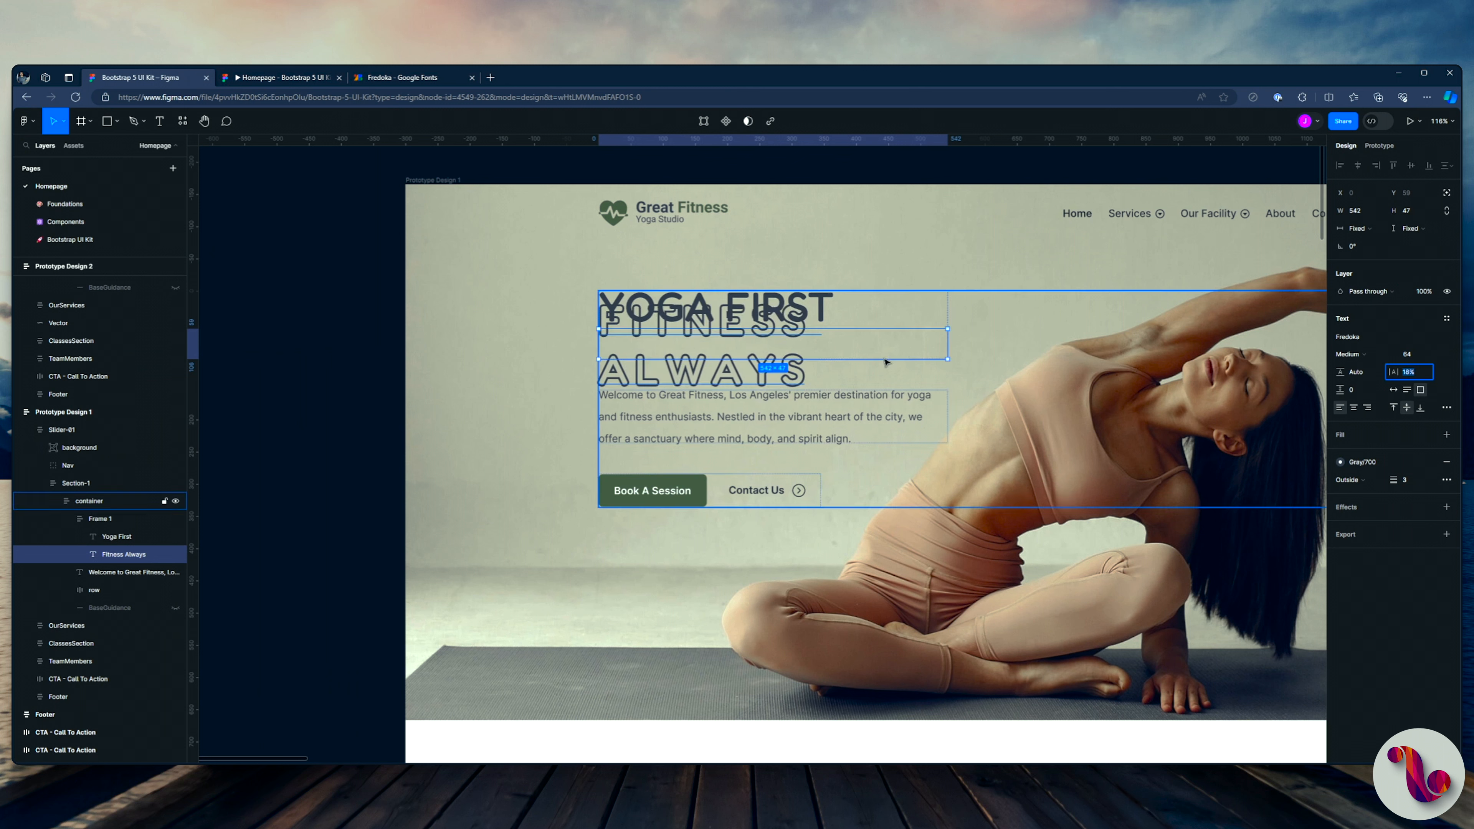
Step: Set the "Fitness Always" text's width to hug its contents and its letter spacing to 12%
click(1365, 232)
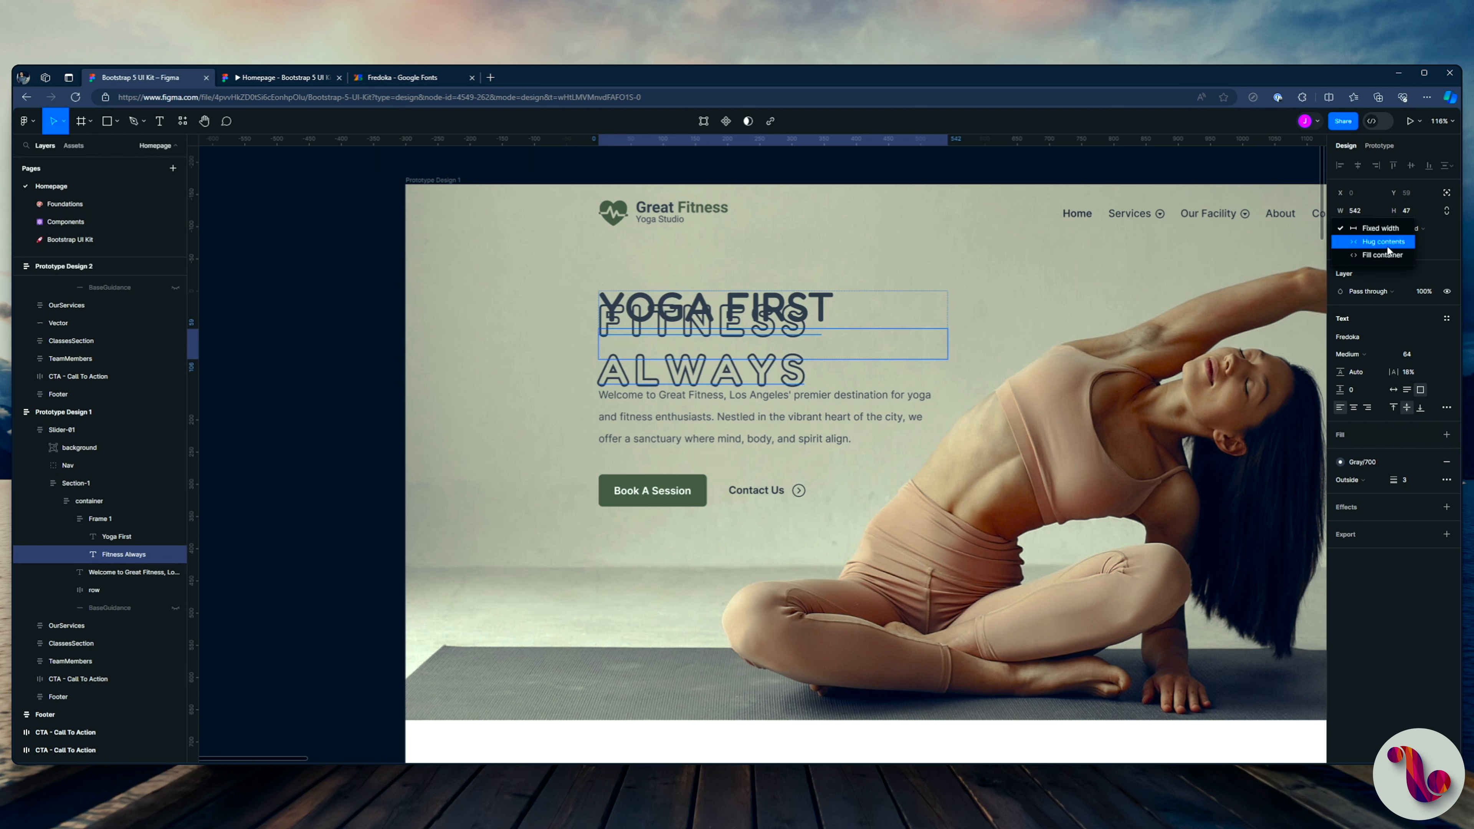
click(1377, 256)
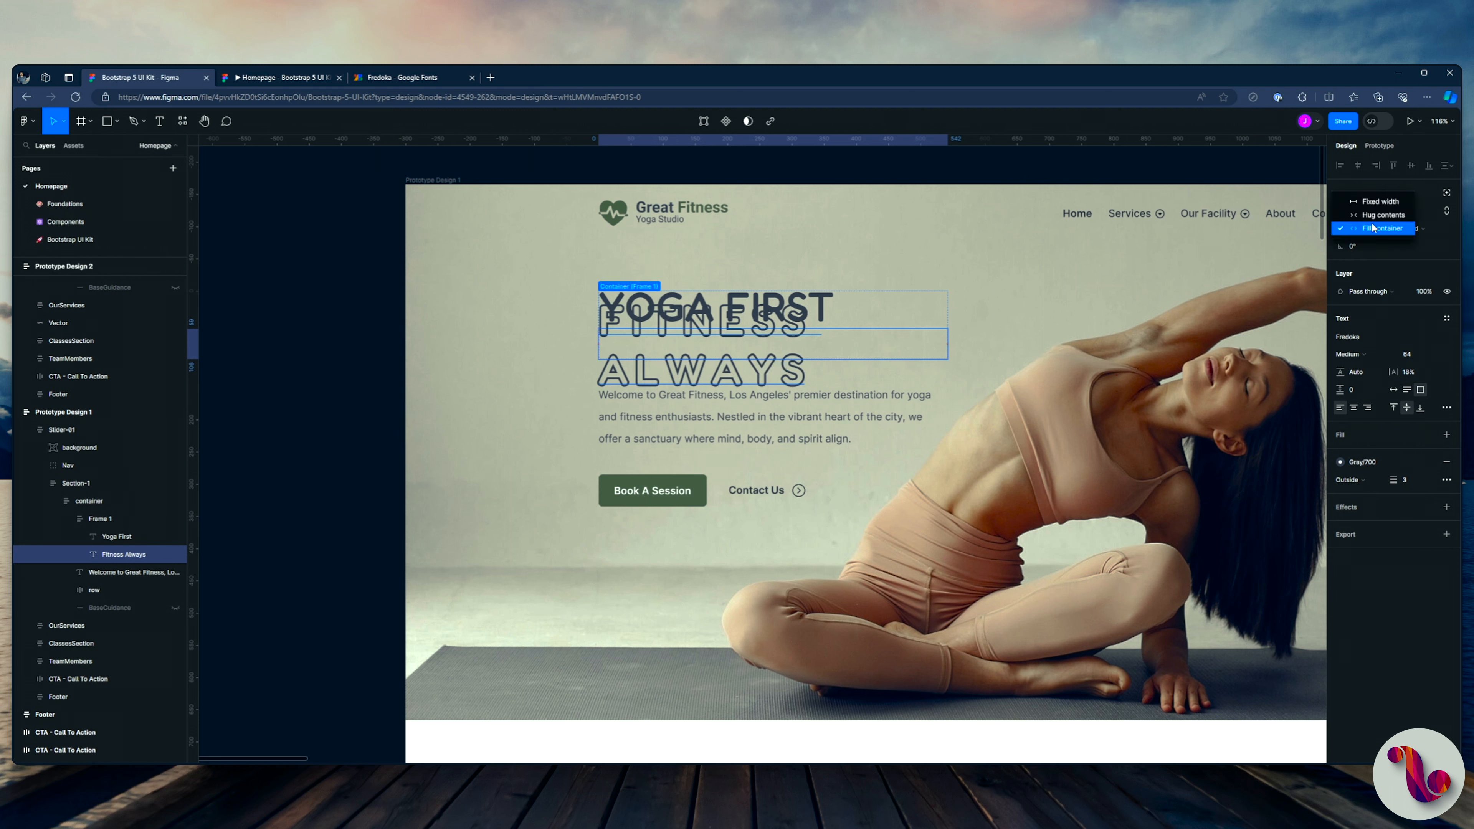
key(ctrl+Tab)
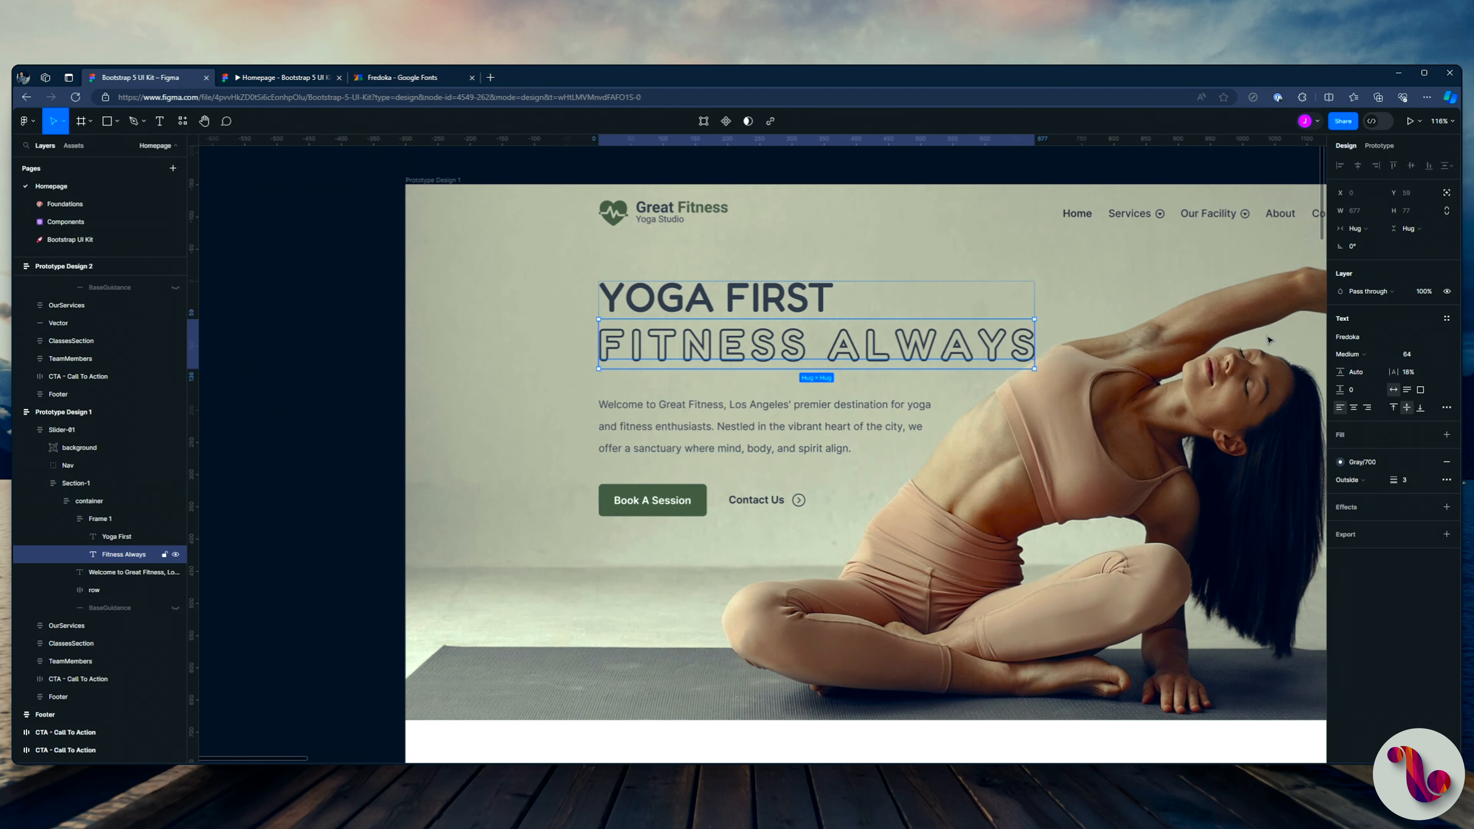
click(1422, 376)
key(Down)
key(Down)
key(Down)
key(Down)
key(Down)
key(Down)
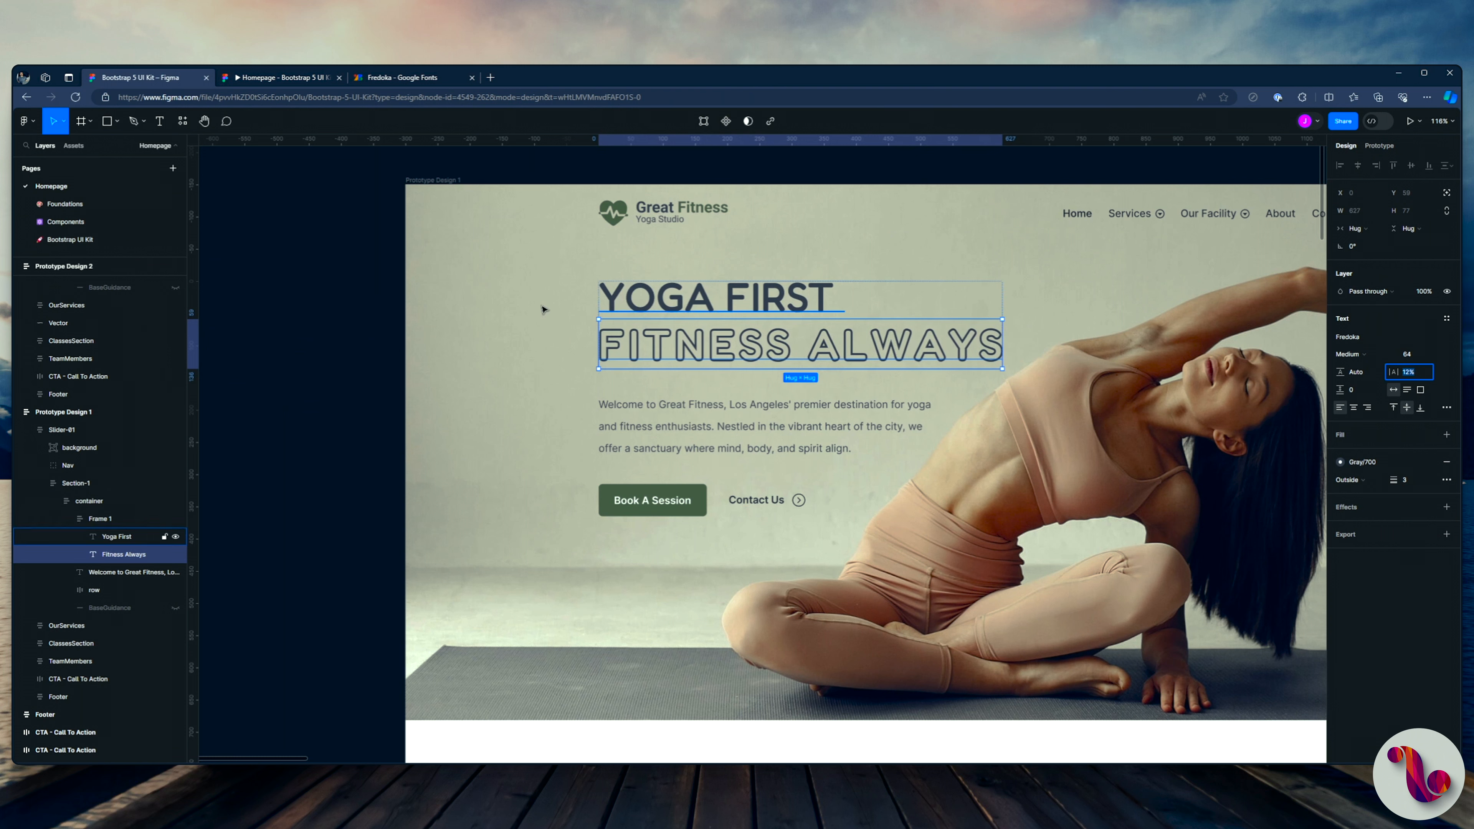
Step: Rename the auto layout frame around the two heading texts to "Heading"
click(104, 518)
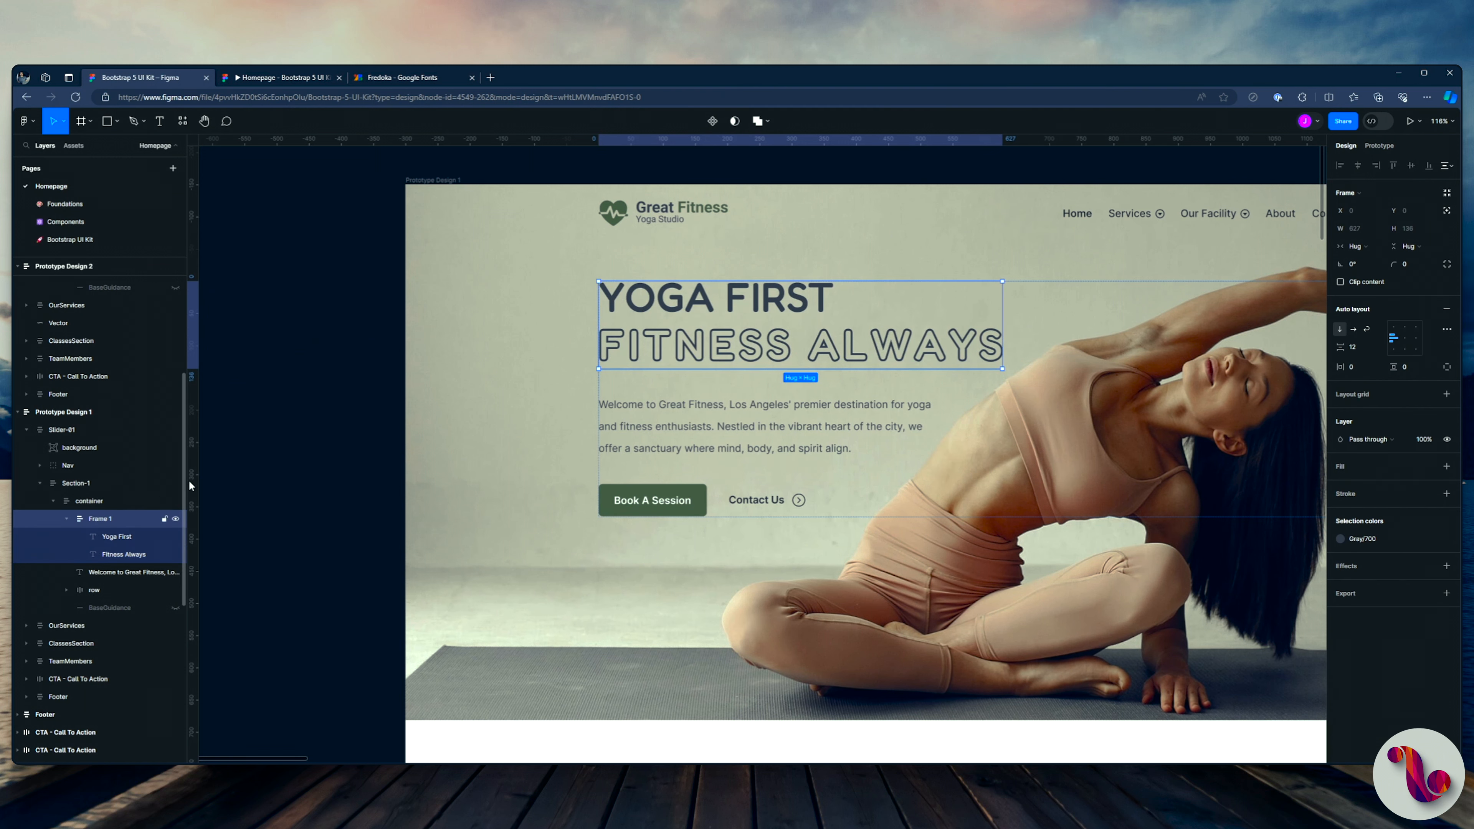
key(ctrl+r)
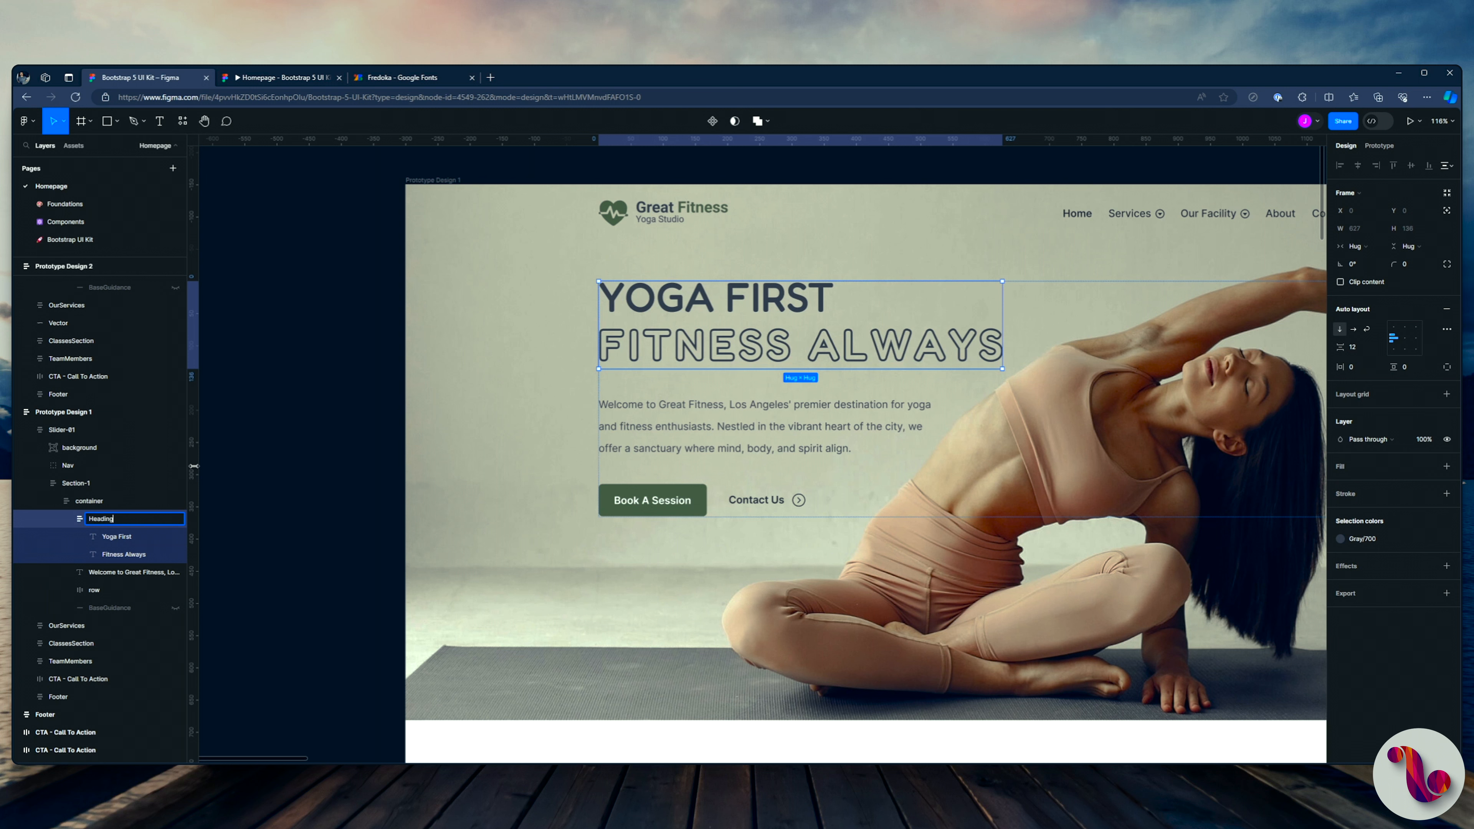
key(Return)
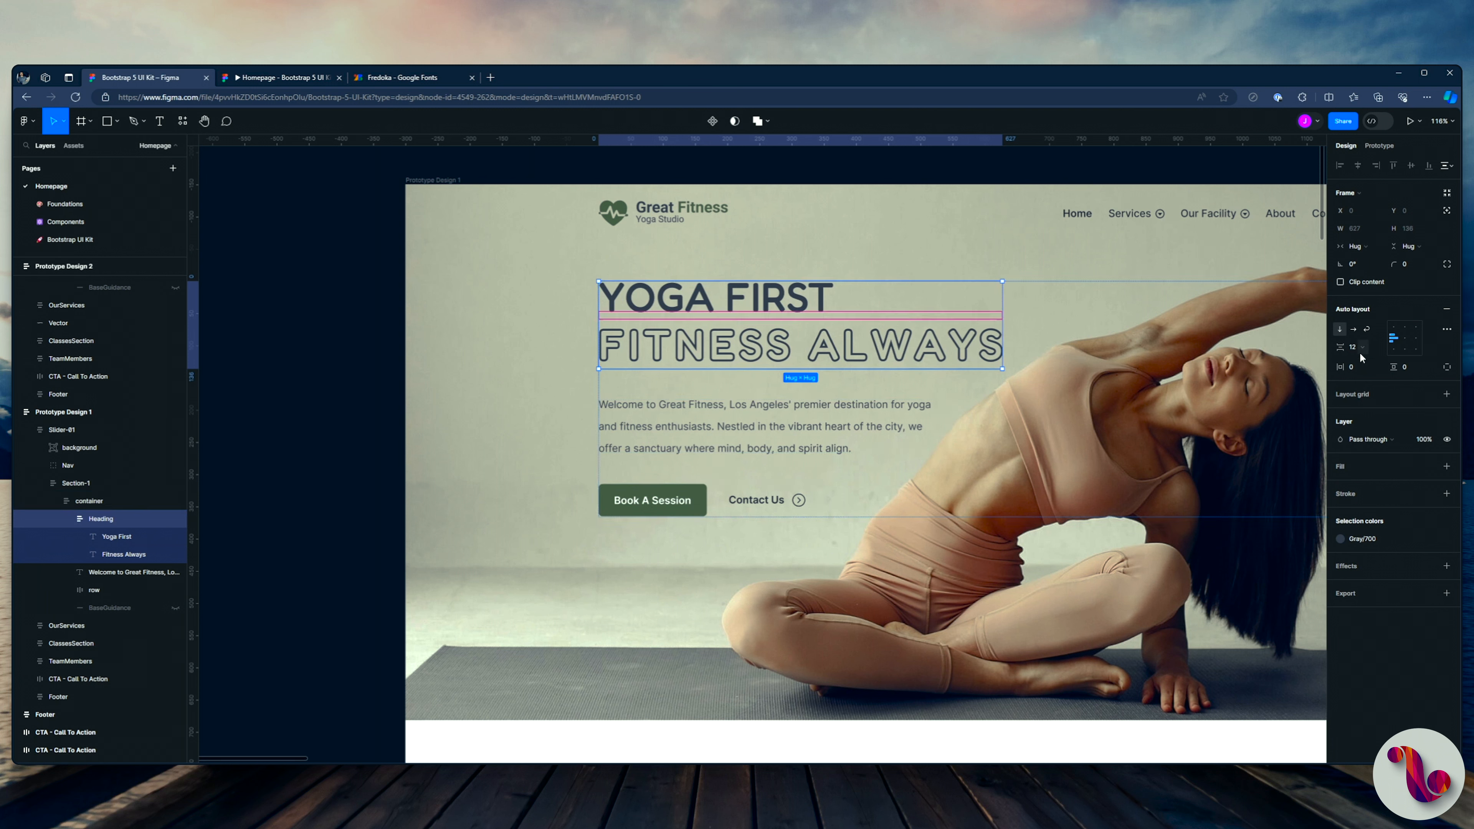
Step: Set the vertical gap between the two texts in the Heading frame to -6
text(-5)
key(Return)
key(Down)
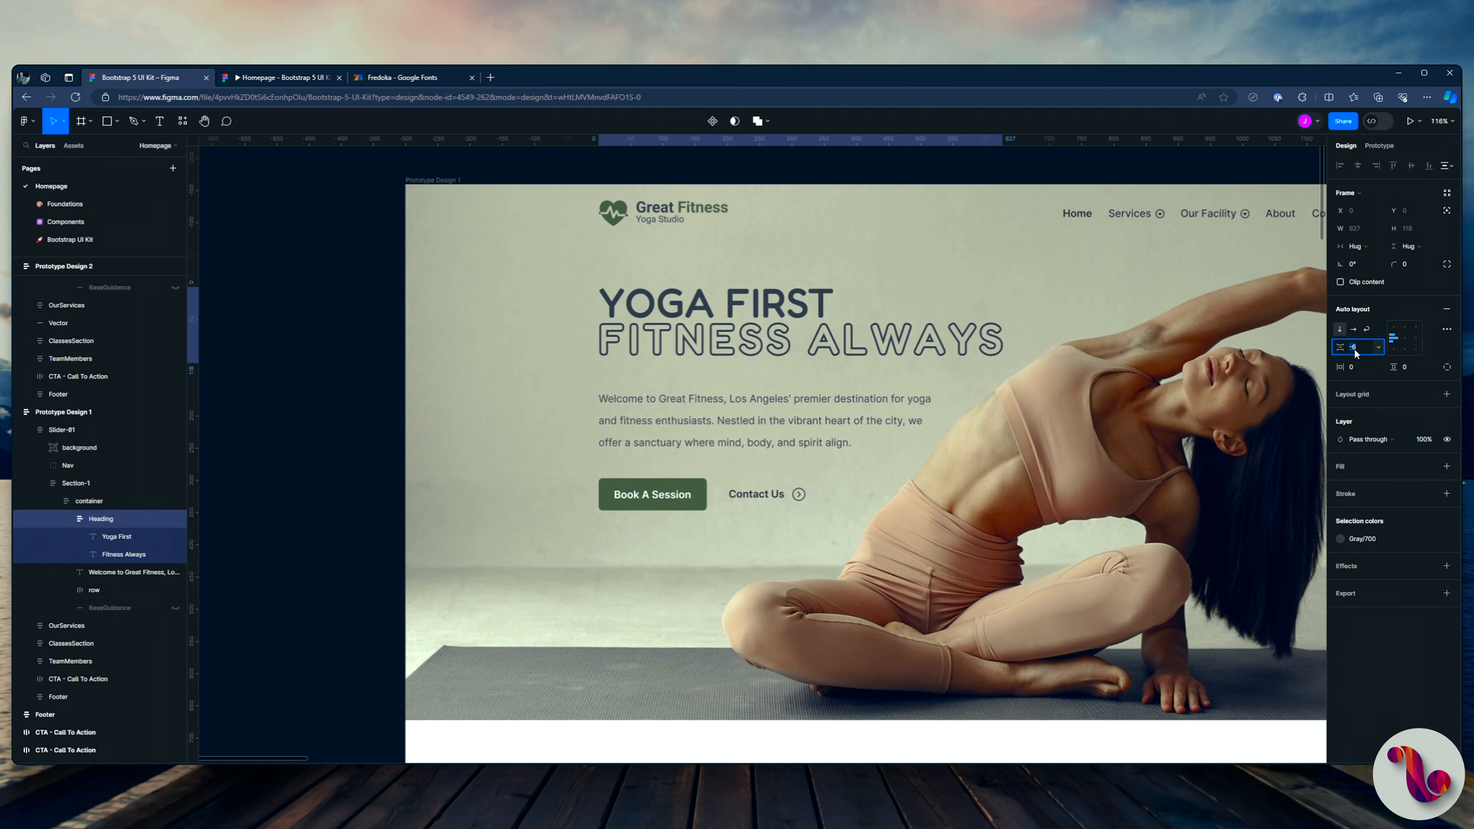
Step: Try a font size of 54 on the "Yoga First" text and check it in the prototype preview
ctrl+click(824, 308)
click(1416, 357)
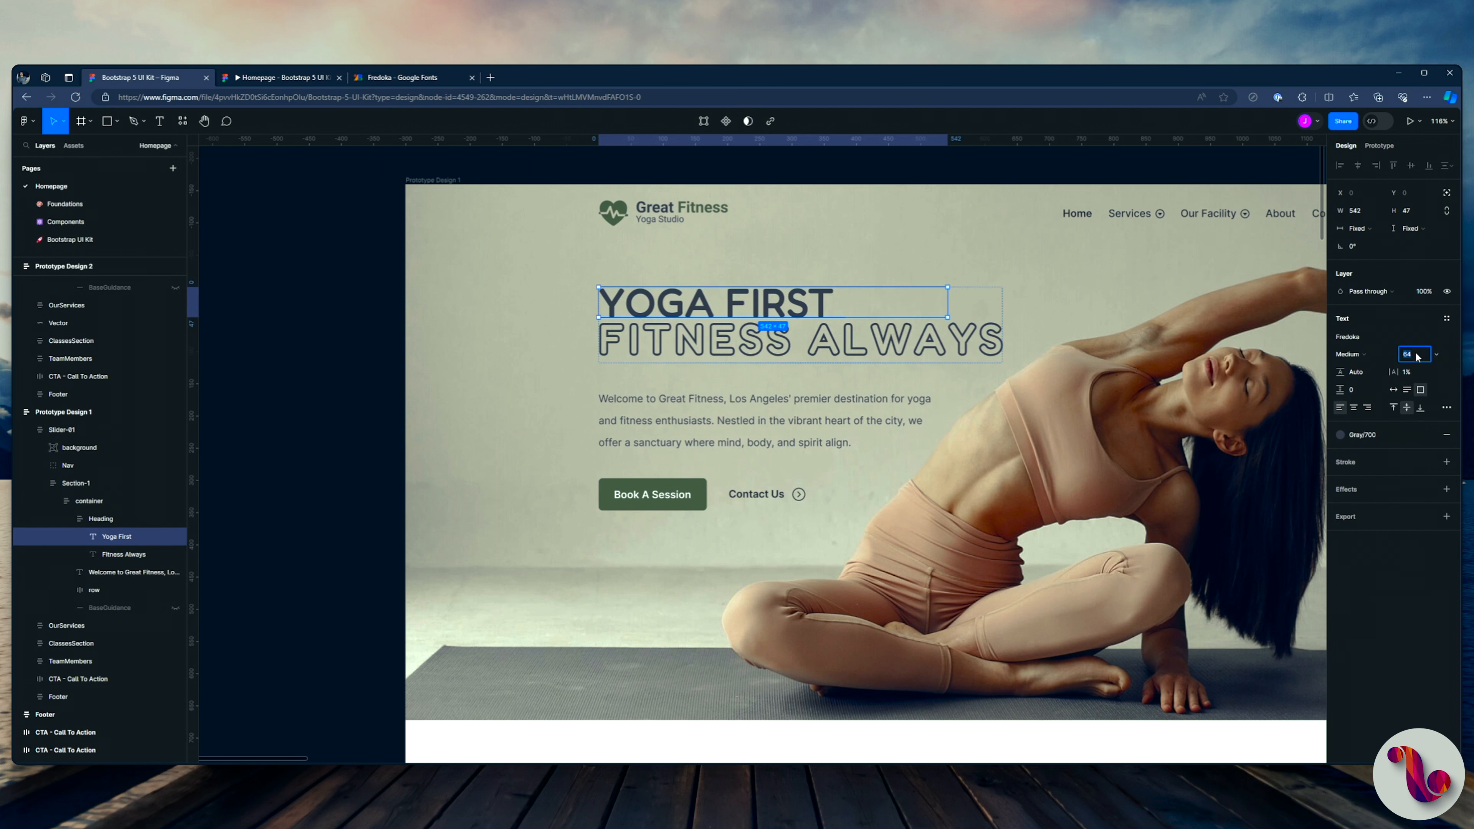
key(shift+Down)
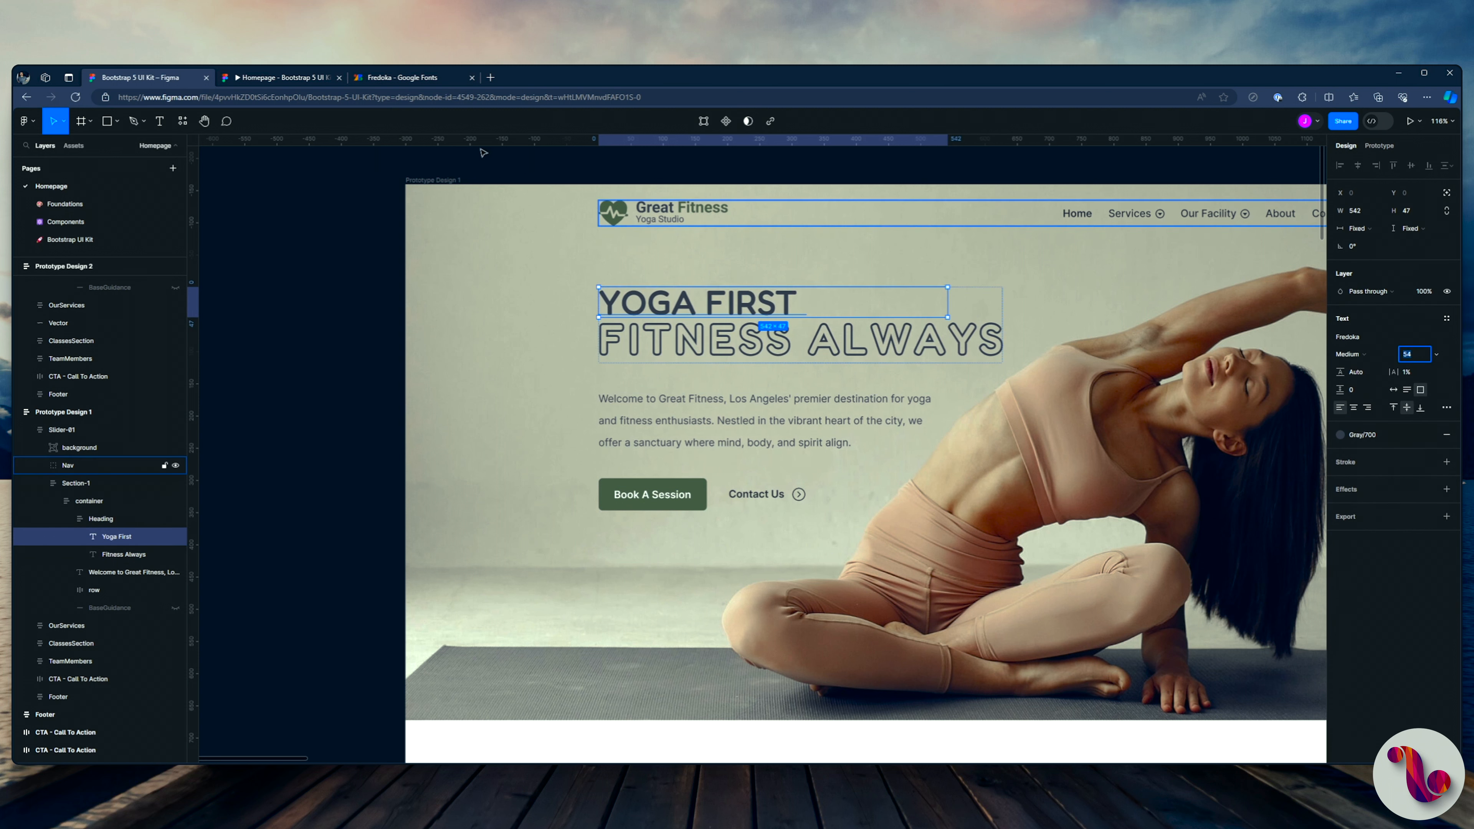
key(ctrl+Tab)
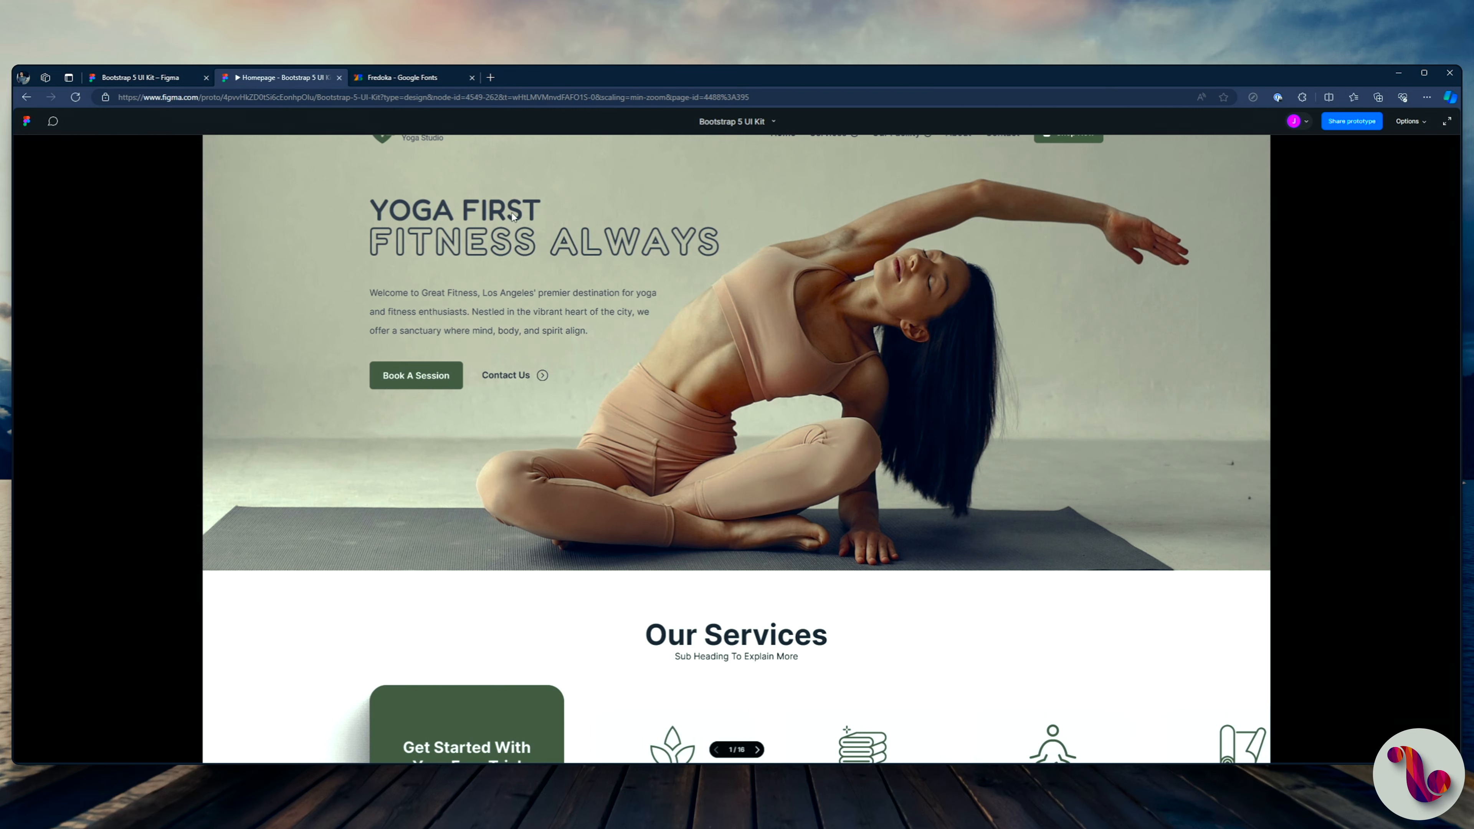
key(ctrl+shift+Tab)
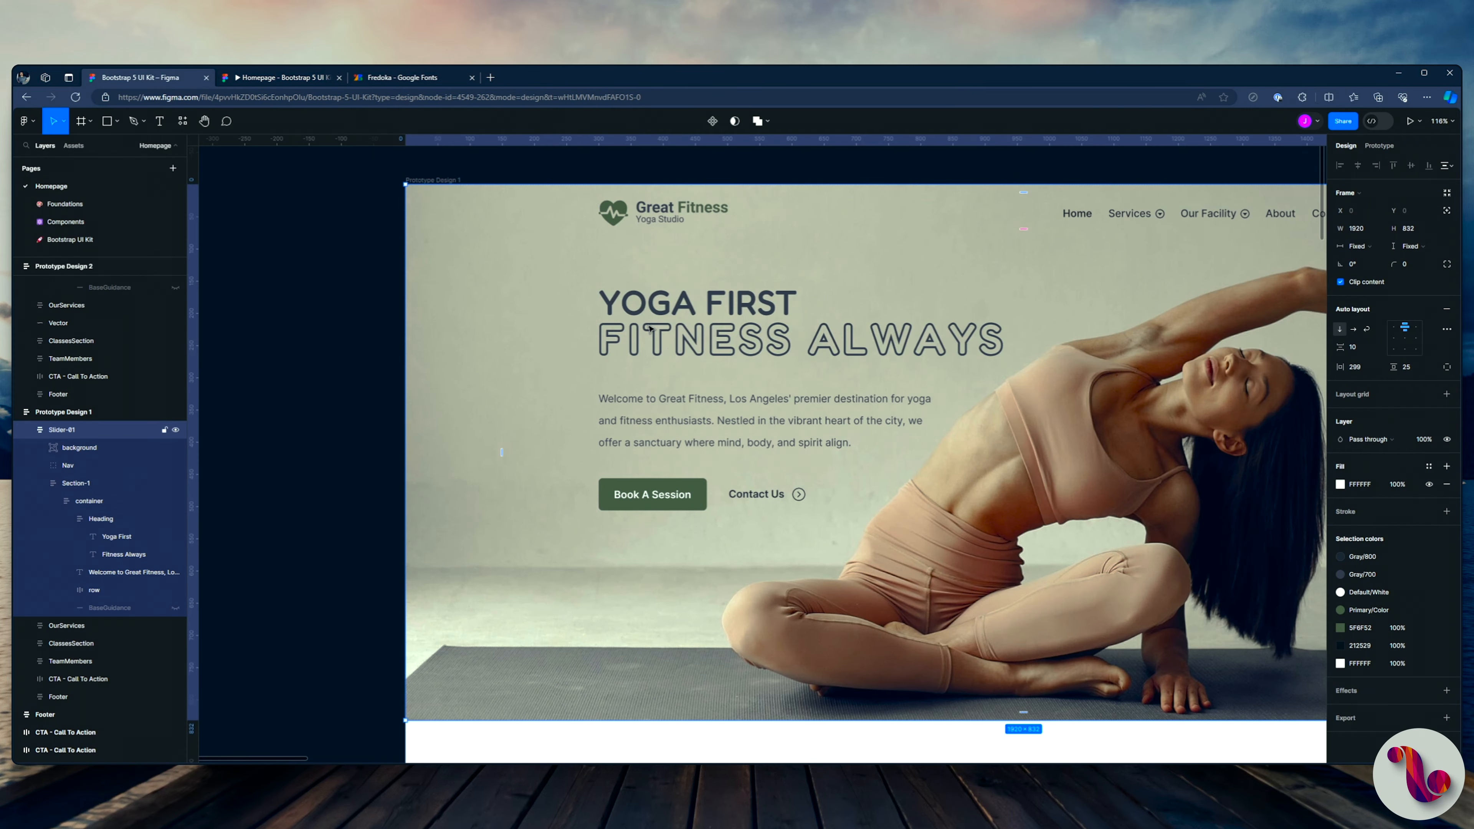
click(240, 77)
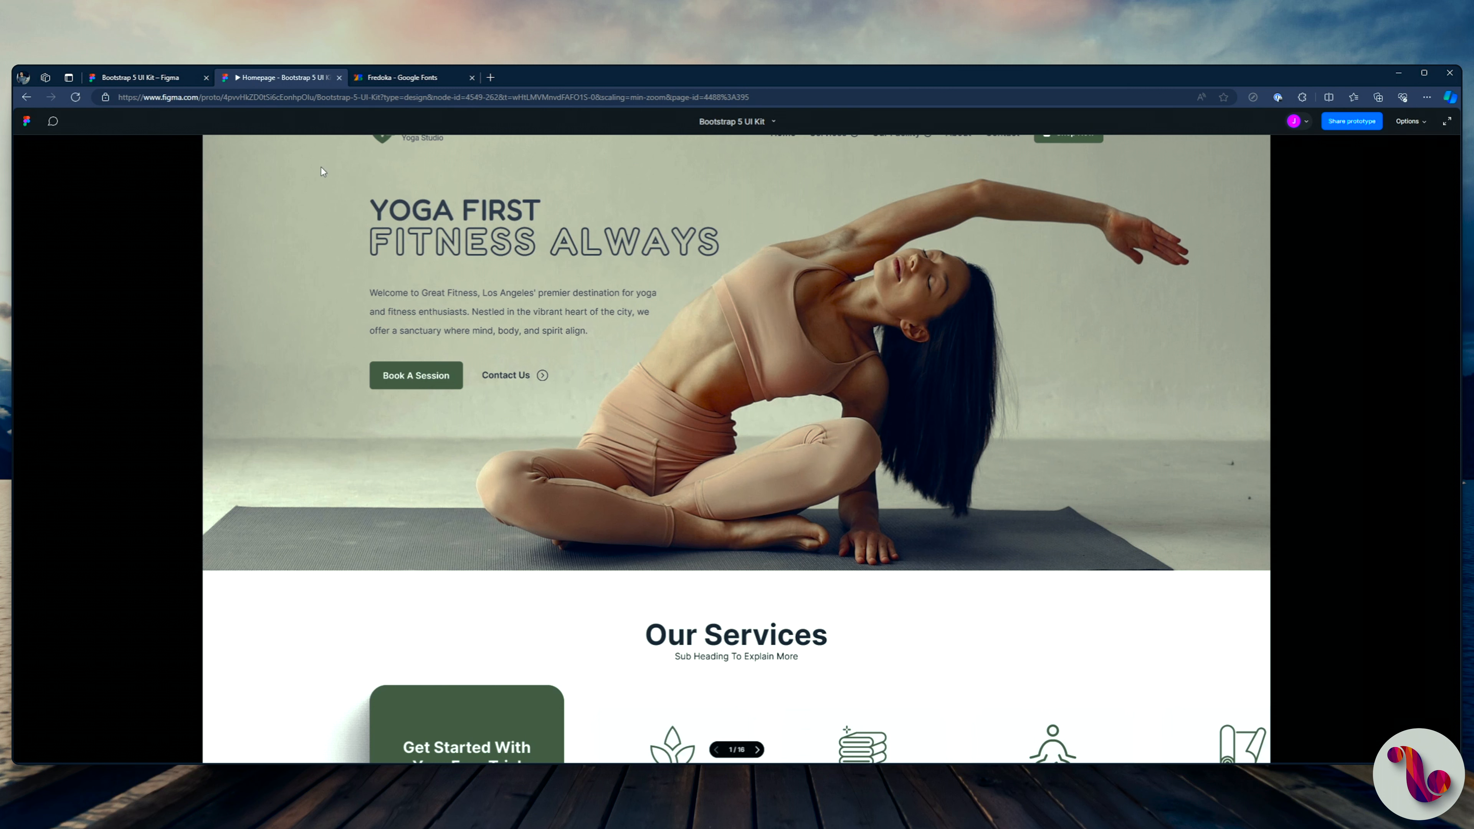
click(177, 83)
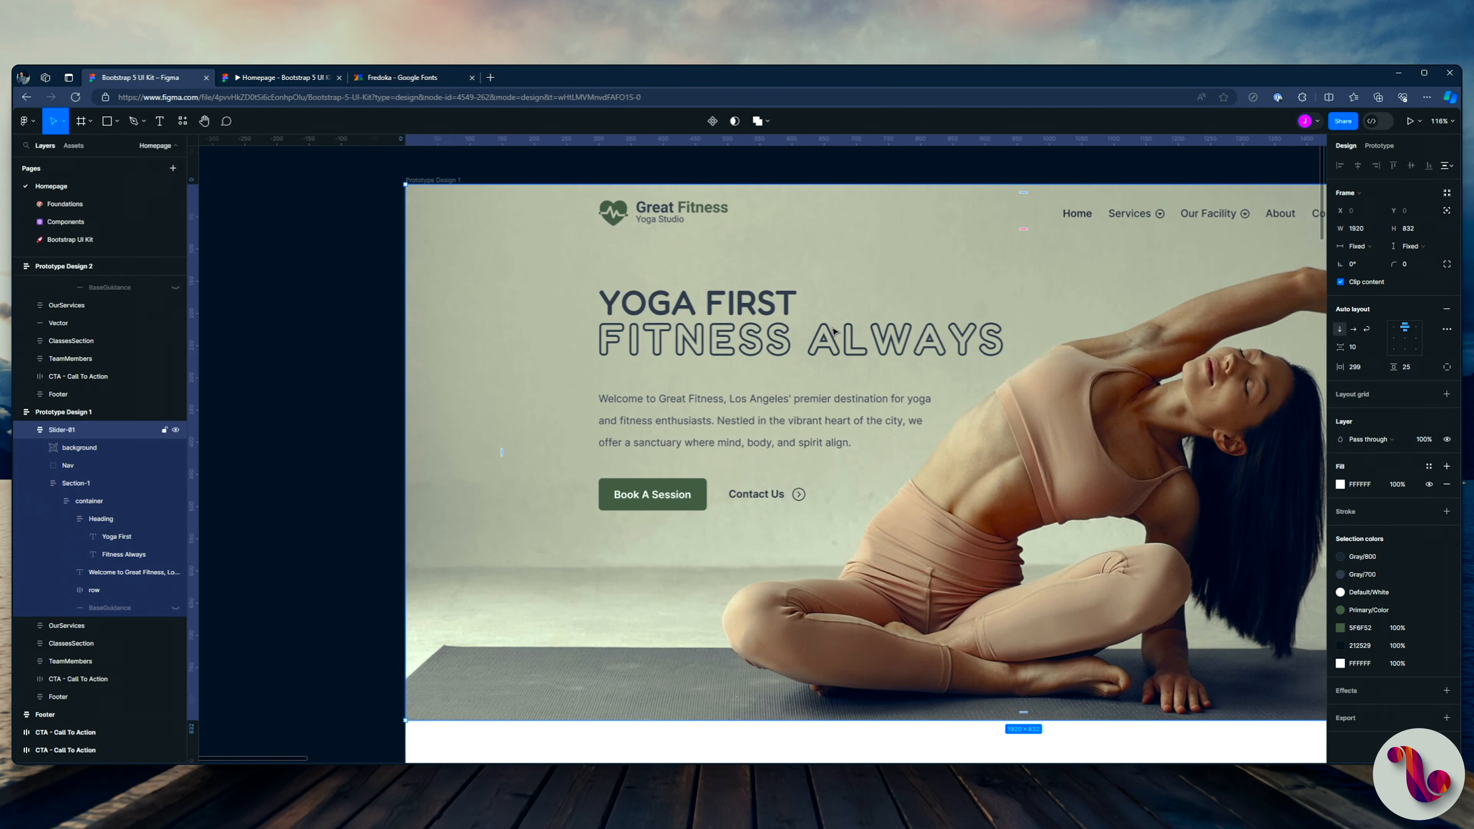
Step: Undo the font size change on the "Yoga First" text and check the heading in the prototype preview
scroll(757, 375, down, 1)
ctrl+click(767, 283)
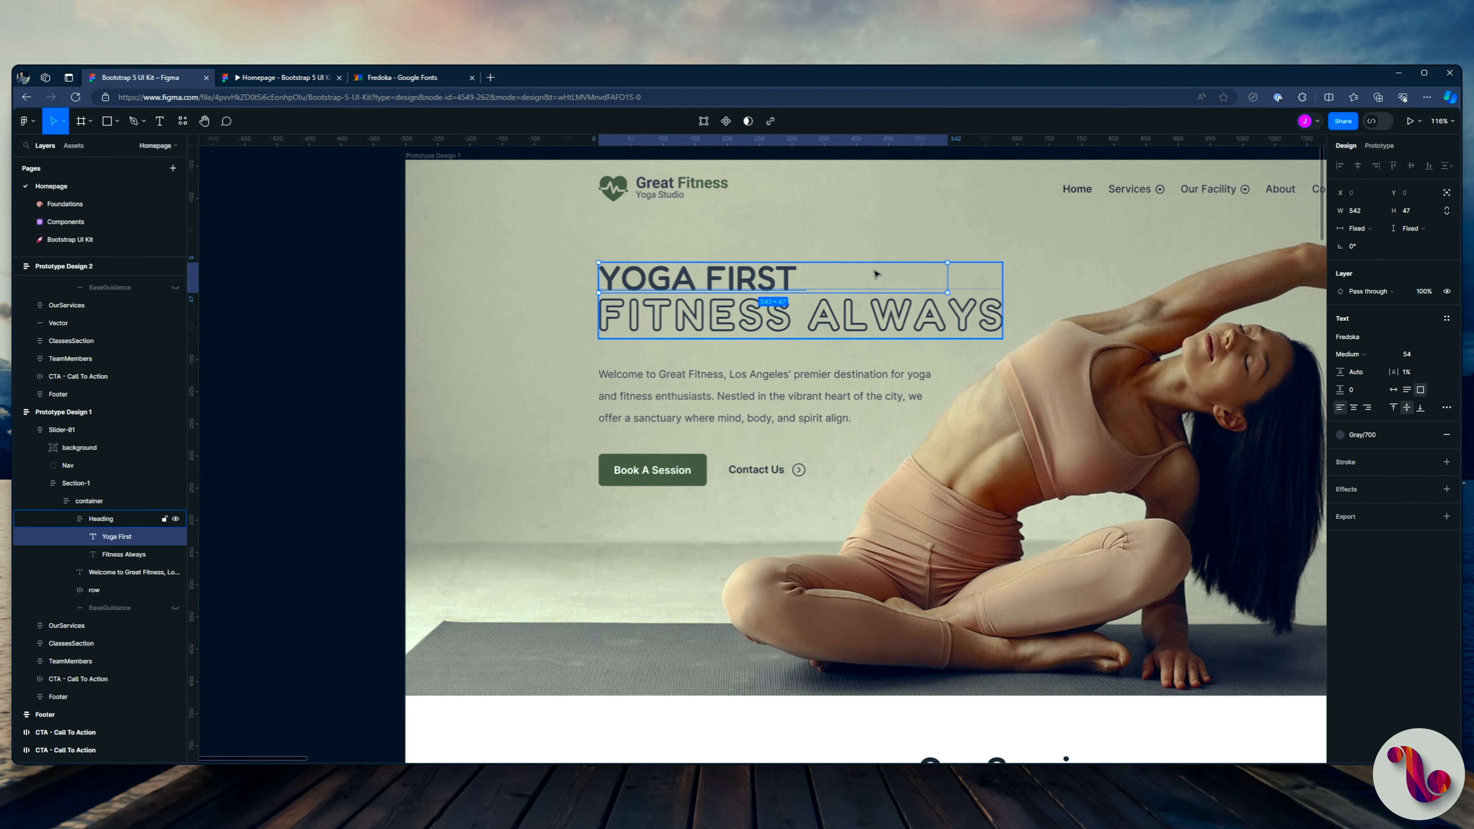
key(ctrl+z)
key(ctrl+z)
key(ctrl+z)
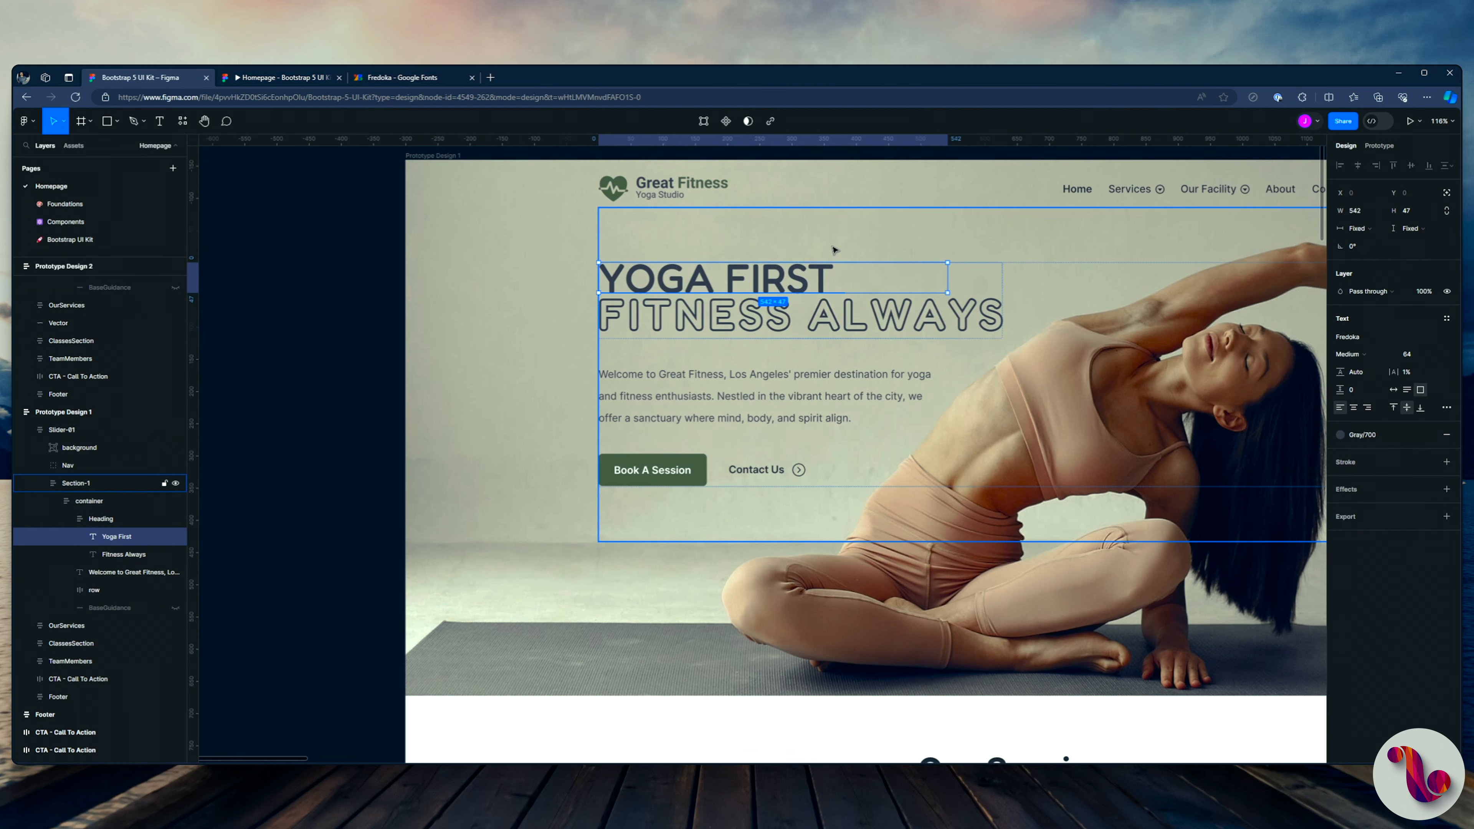
click(835, 250)
click(298, 78)
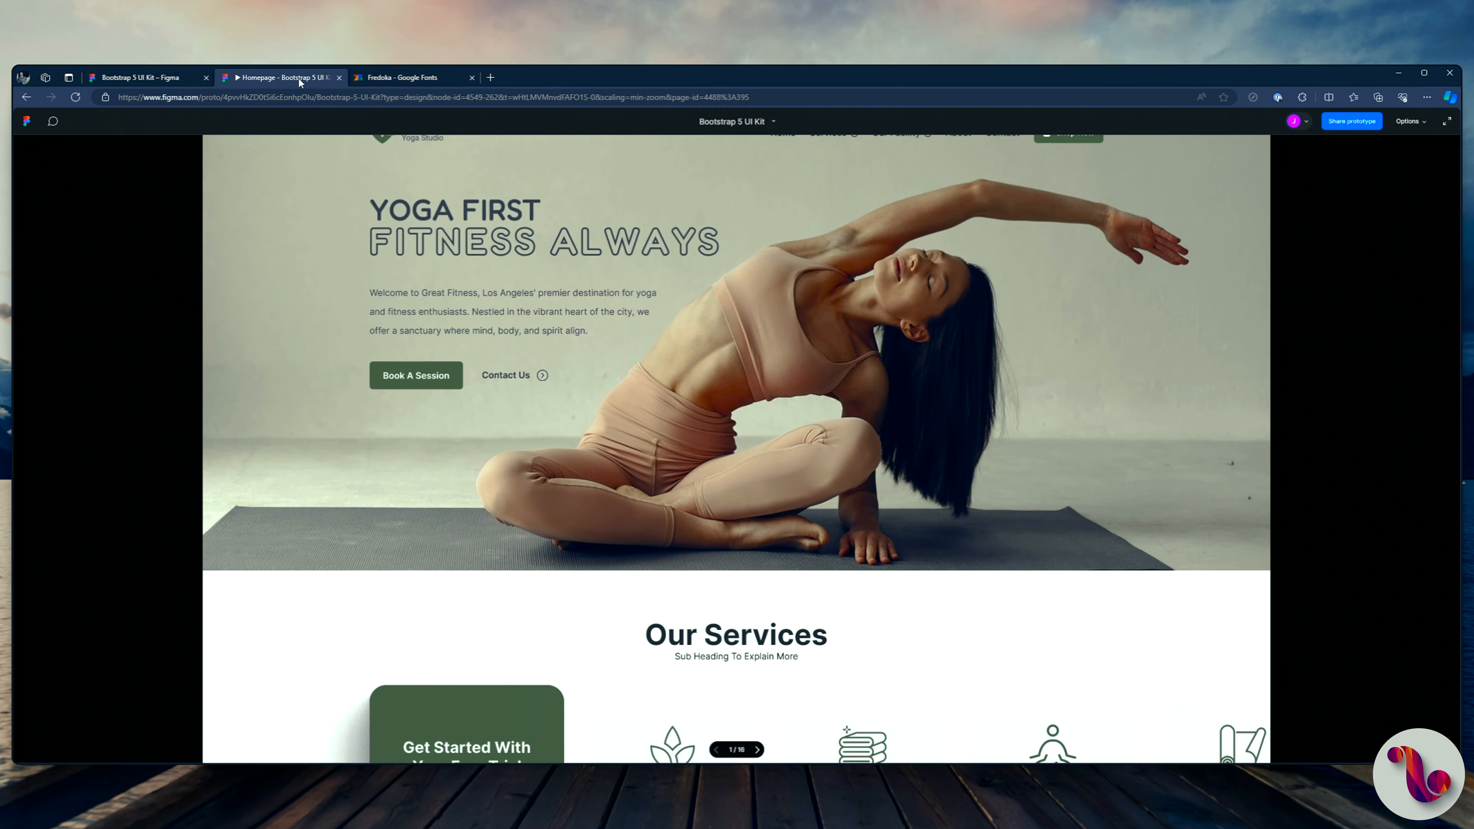
click(174, 77)
Step: Set the font size of the "Fitness Always" text to 54
ctrl+click(645, 327)
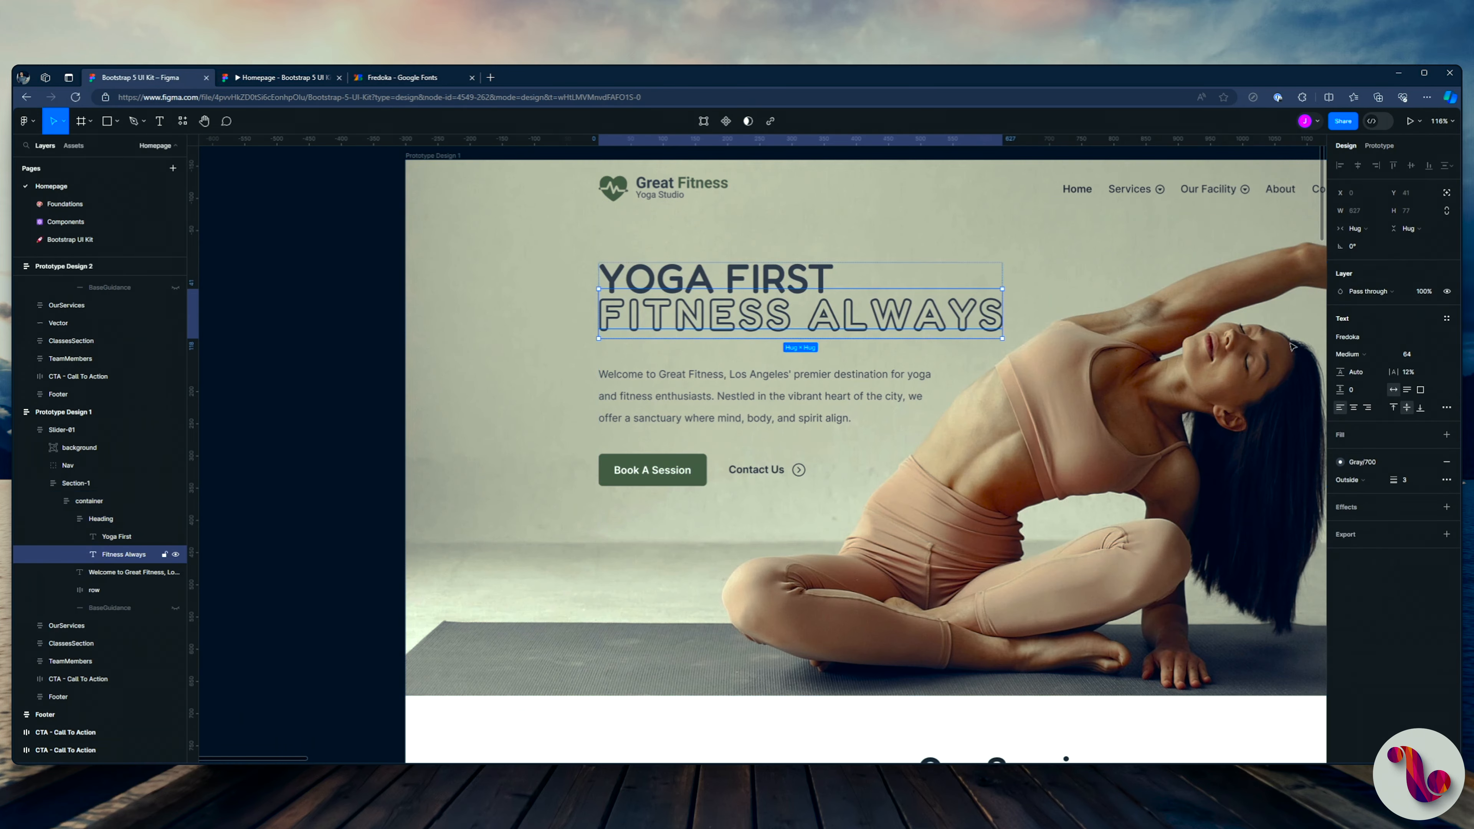
click(1418, 358)
text(54)
key(Return)
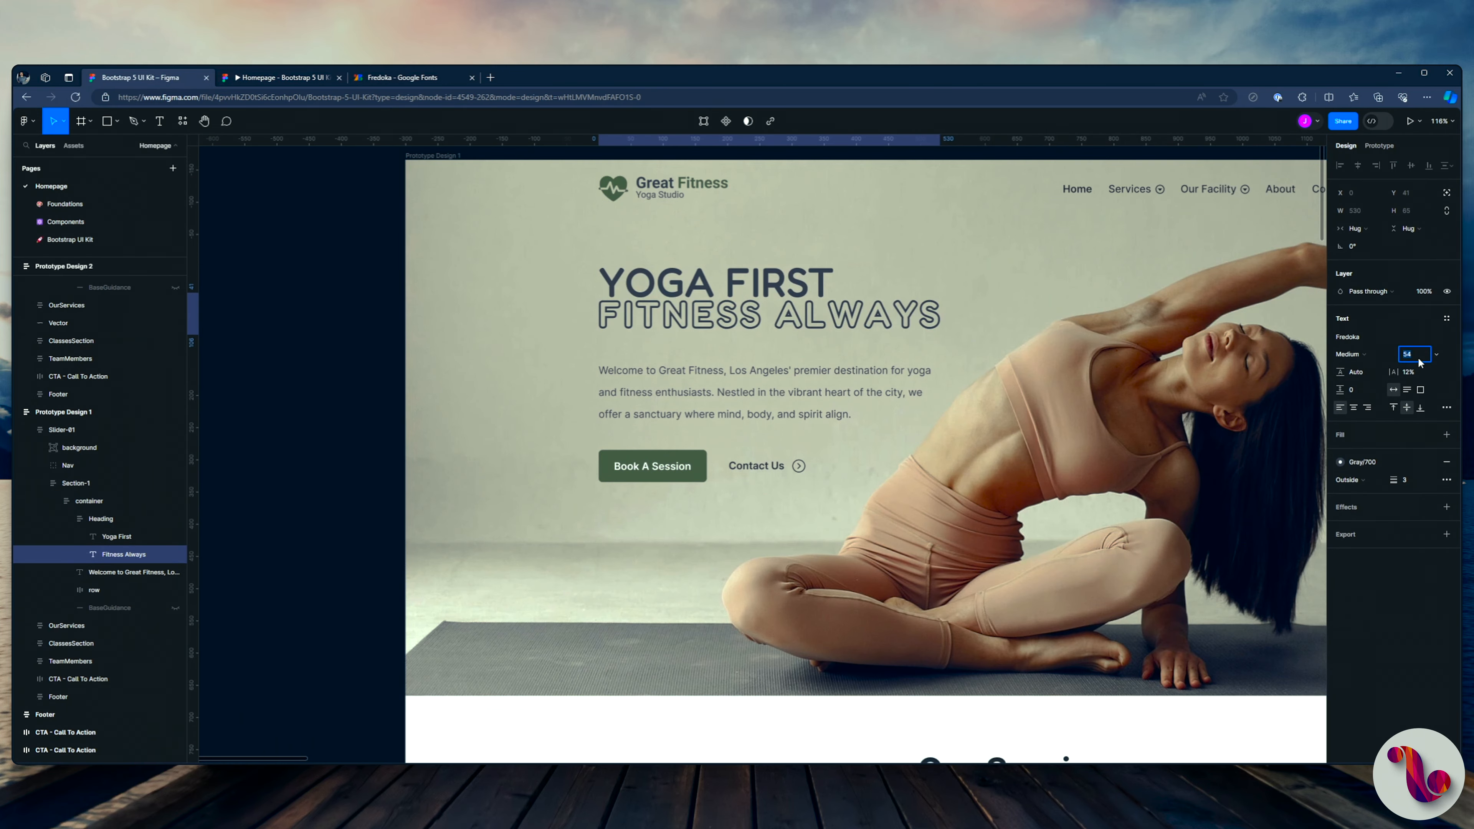
Step: Set the Heading frame's auto layout gap to 5 and check it in the prototype preview
click(102, 519)
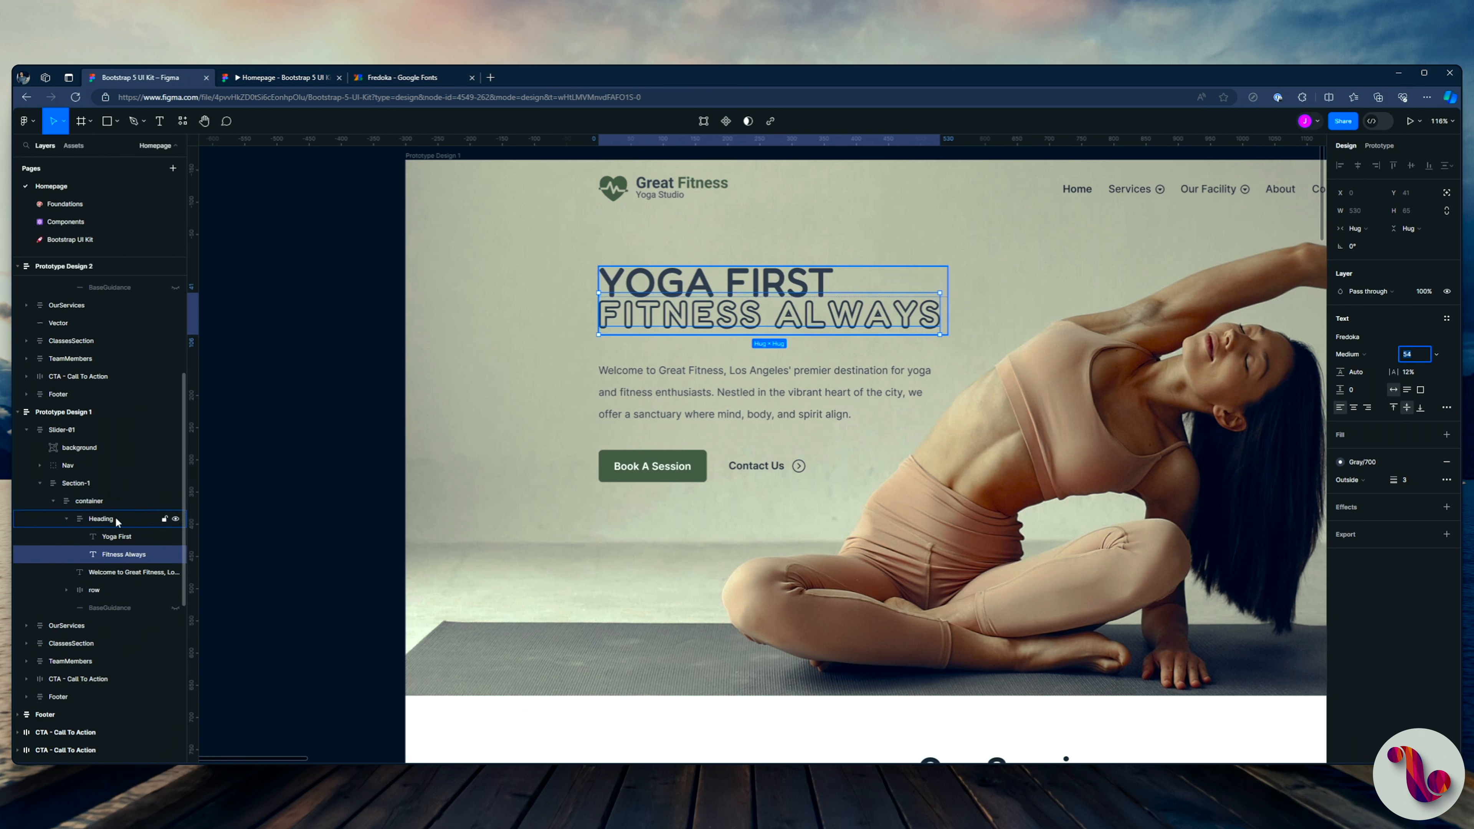
click(1360, 347)
text(4)
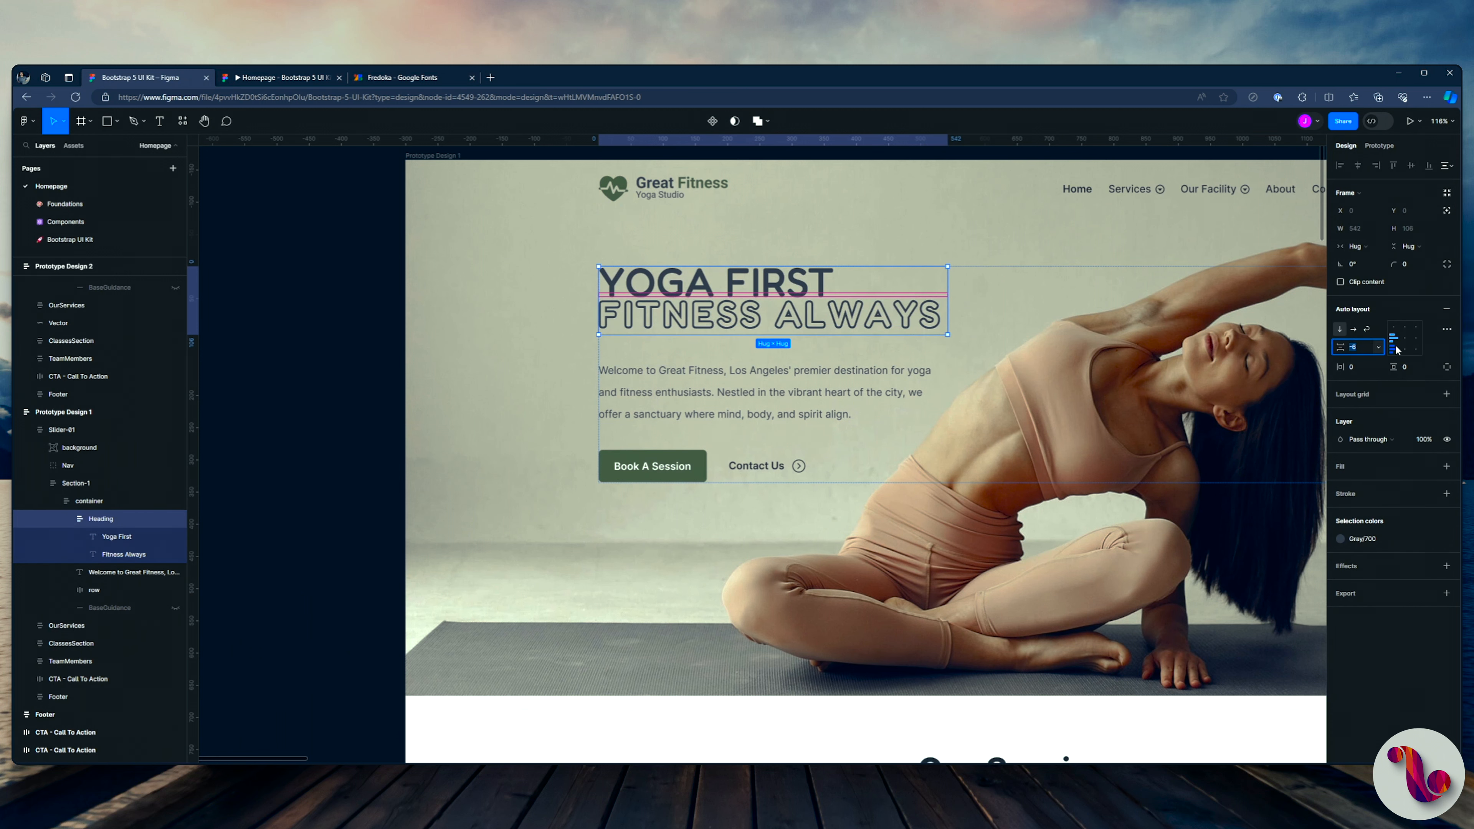
key(Return)
key(Up)
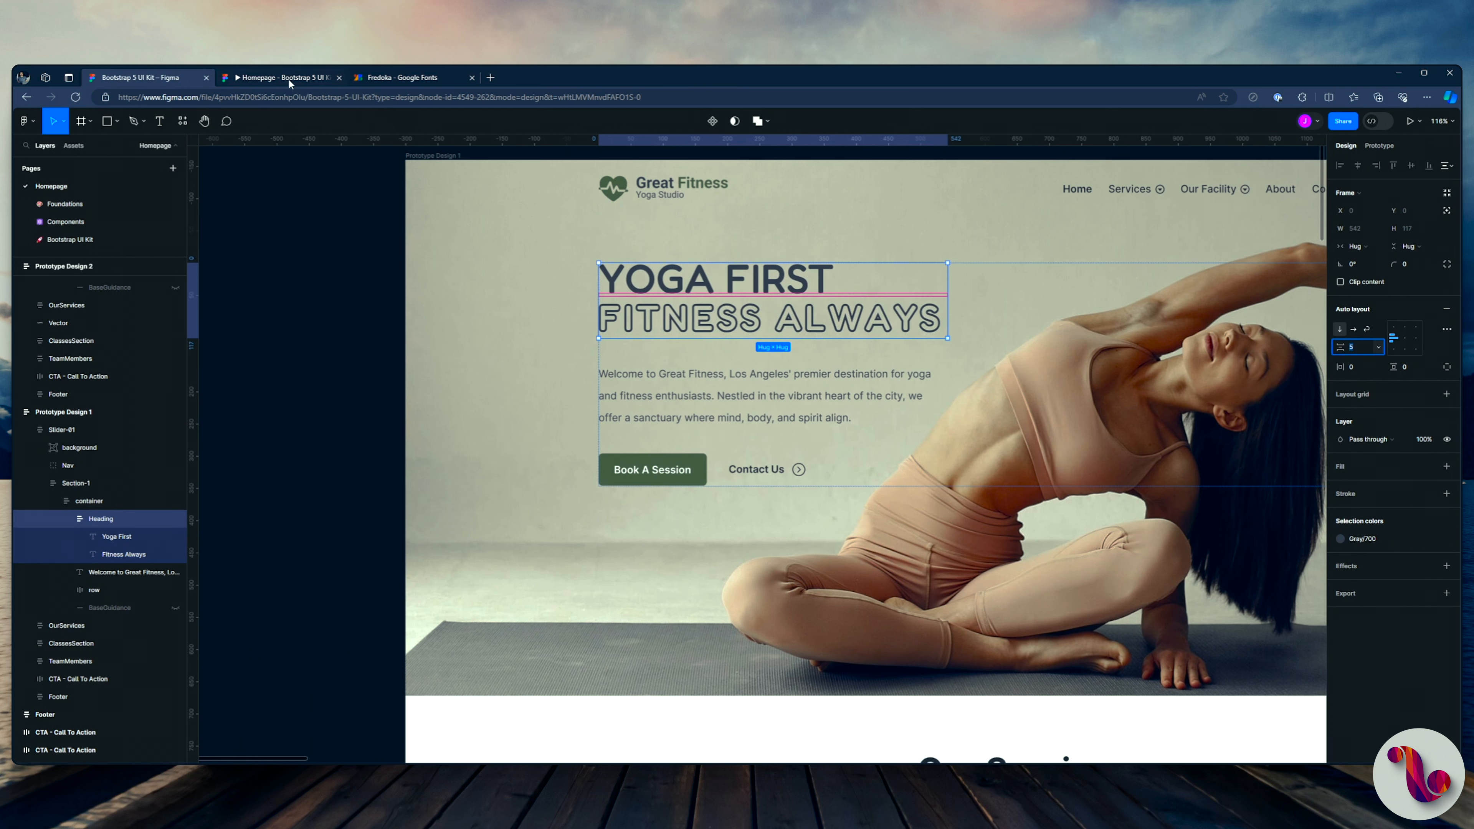
click(277, 78)
click(154, 77)
Step: Reduce the "Fitness Always" text's stroke width to 2 and check it in the prototype preview
ctrl+click(813, 319)
click(1412, 486)
text(2)
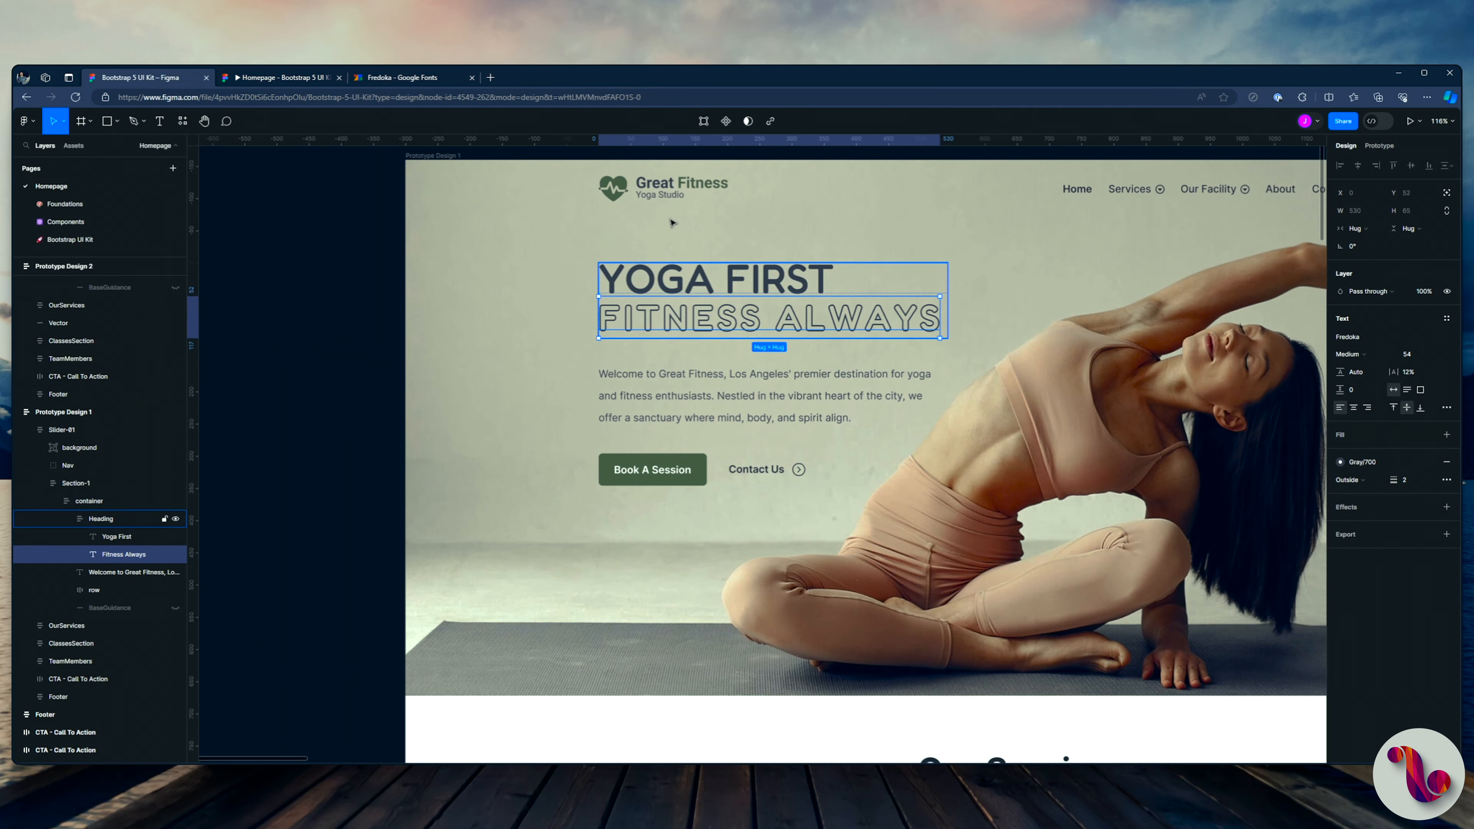
click(257, 81)
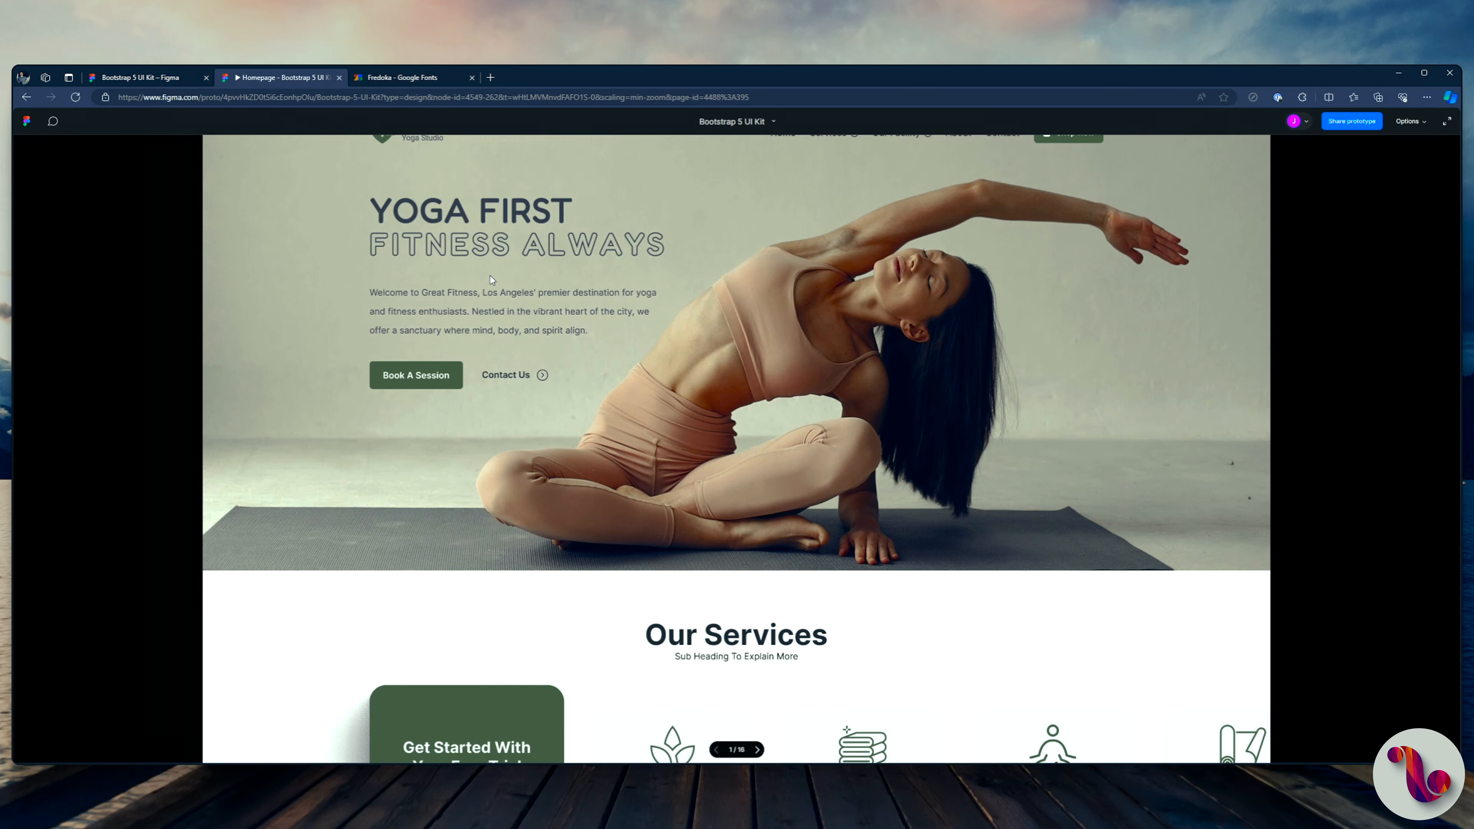
click(173, 82)
Step: Change the "Yoga First Fitness Always" heading in Prototype Design 2 to the Fredoka font in Medium weight
scroll(674, 366, down, 2)
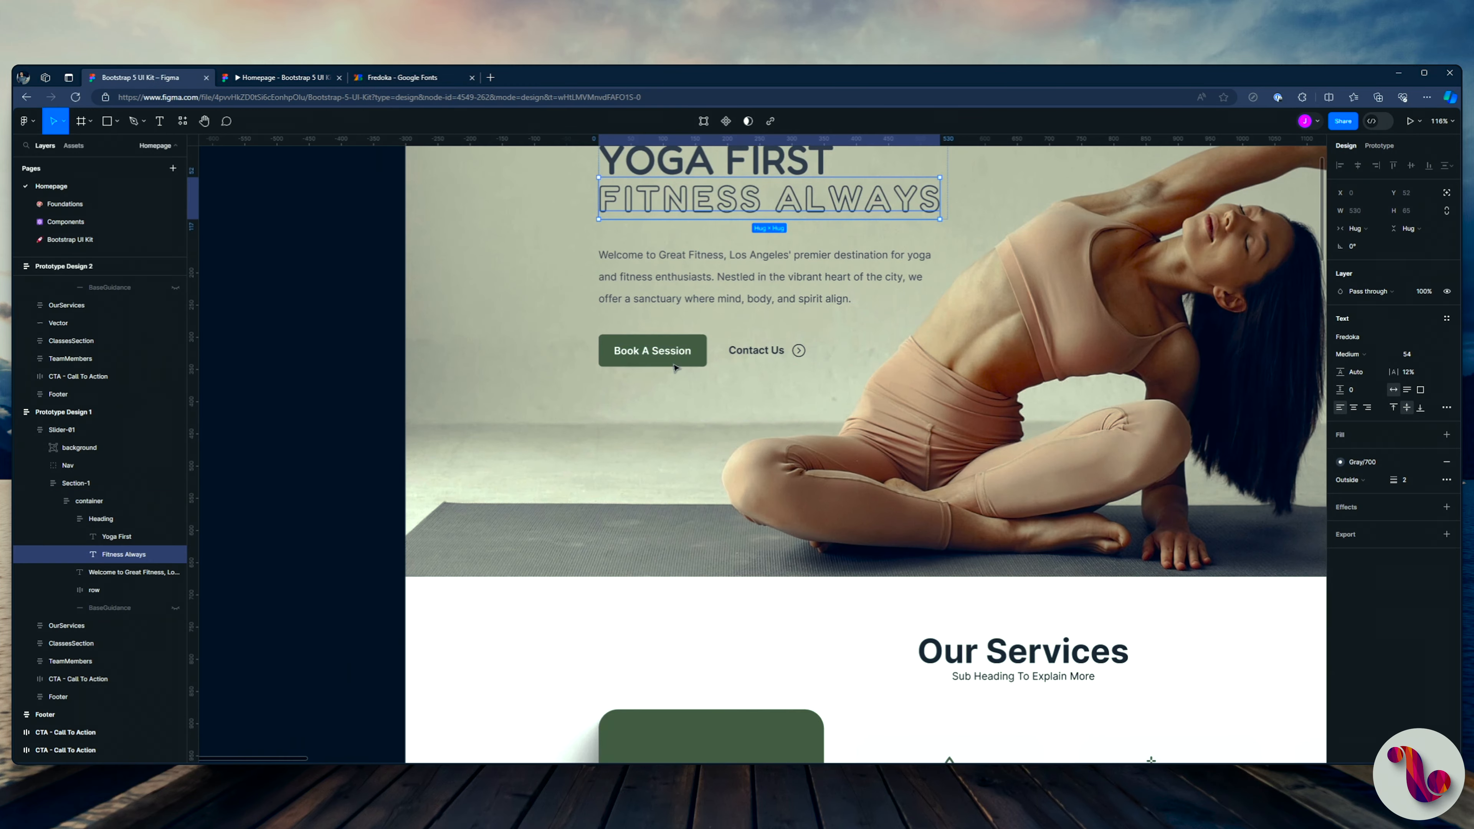
scroll(673, 366, down, 3)
drag(949, 292, 265, 316)
scroll(759, 286, up, 1)
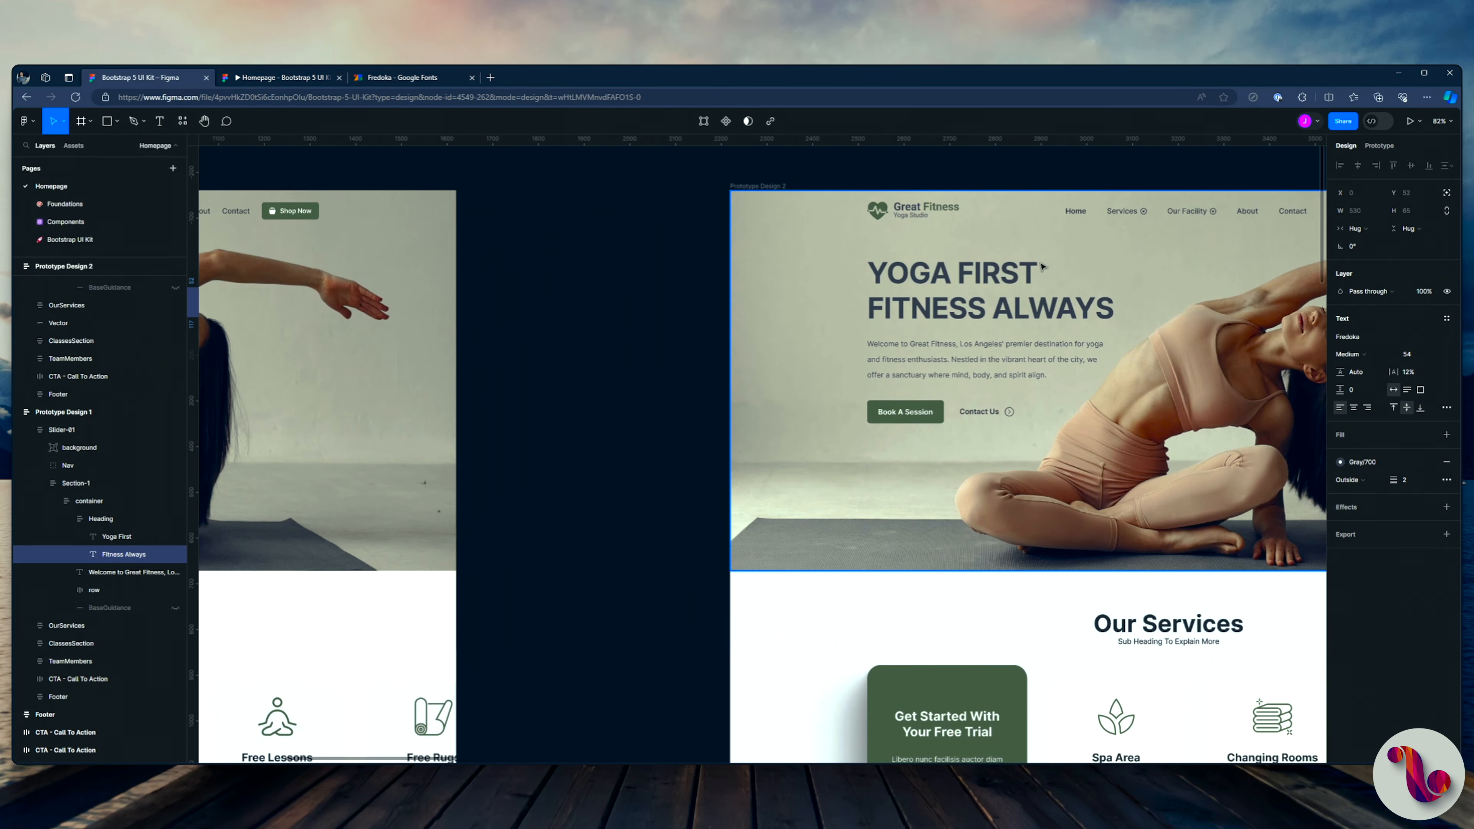
ctrl+click(1041, 265)
drag(1185, 240, 996, 261)
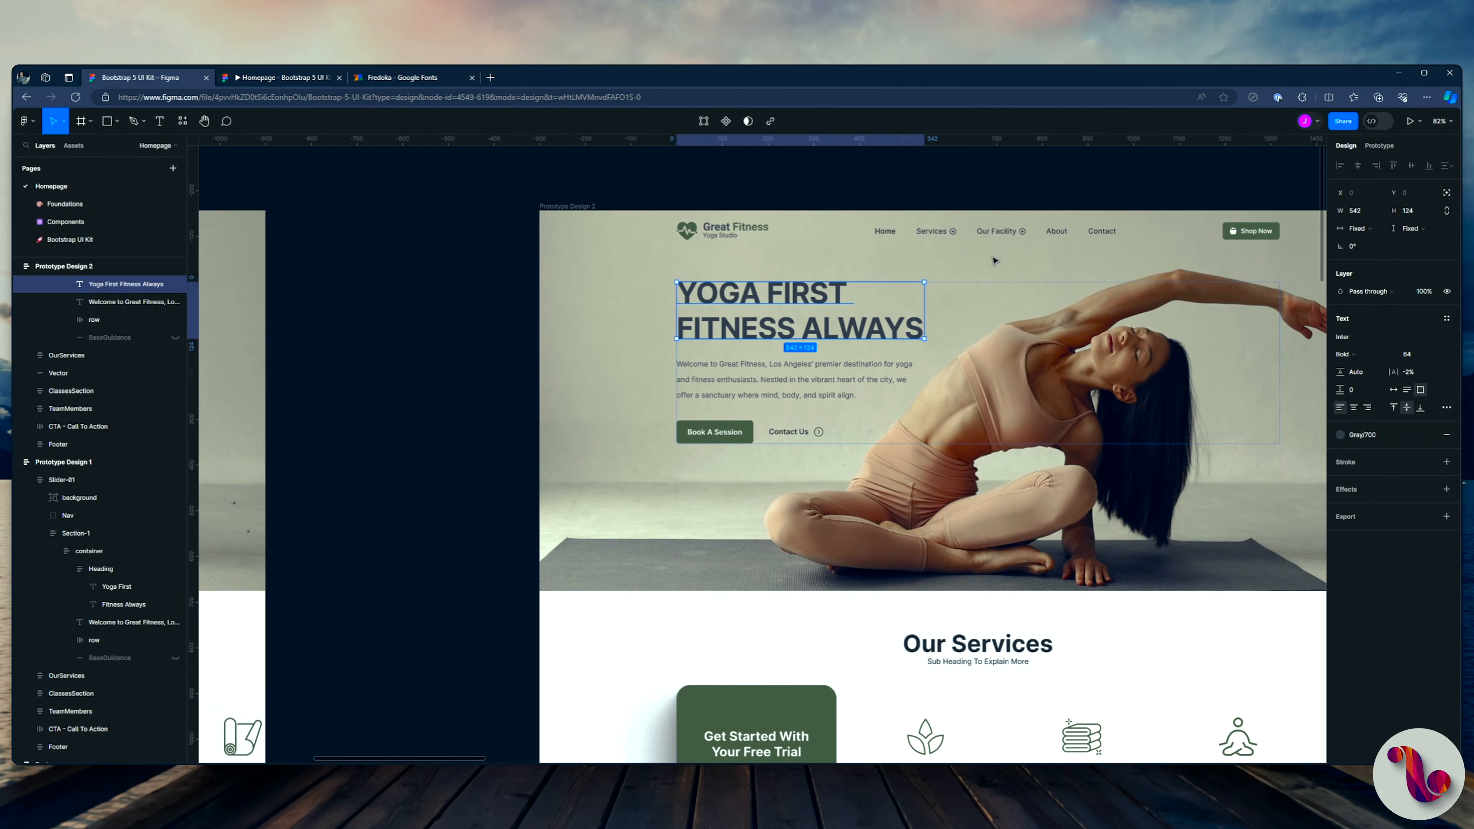
click(1368, 341)
text(fre)
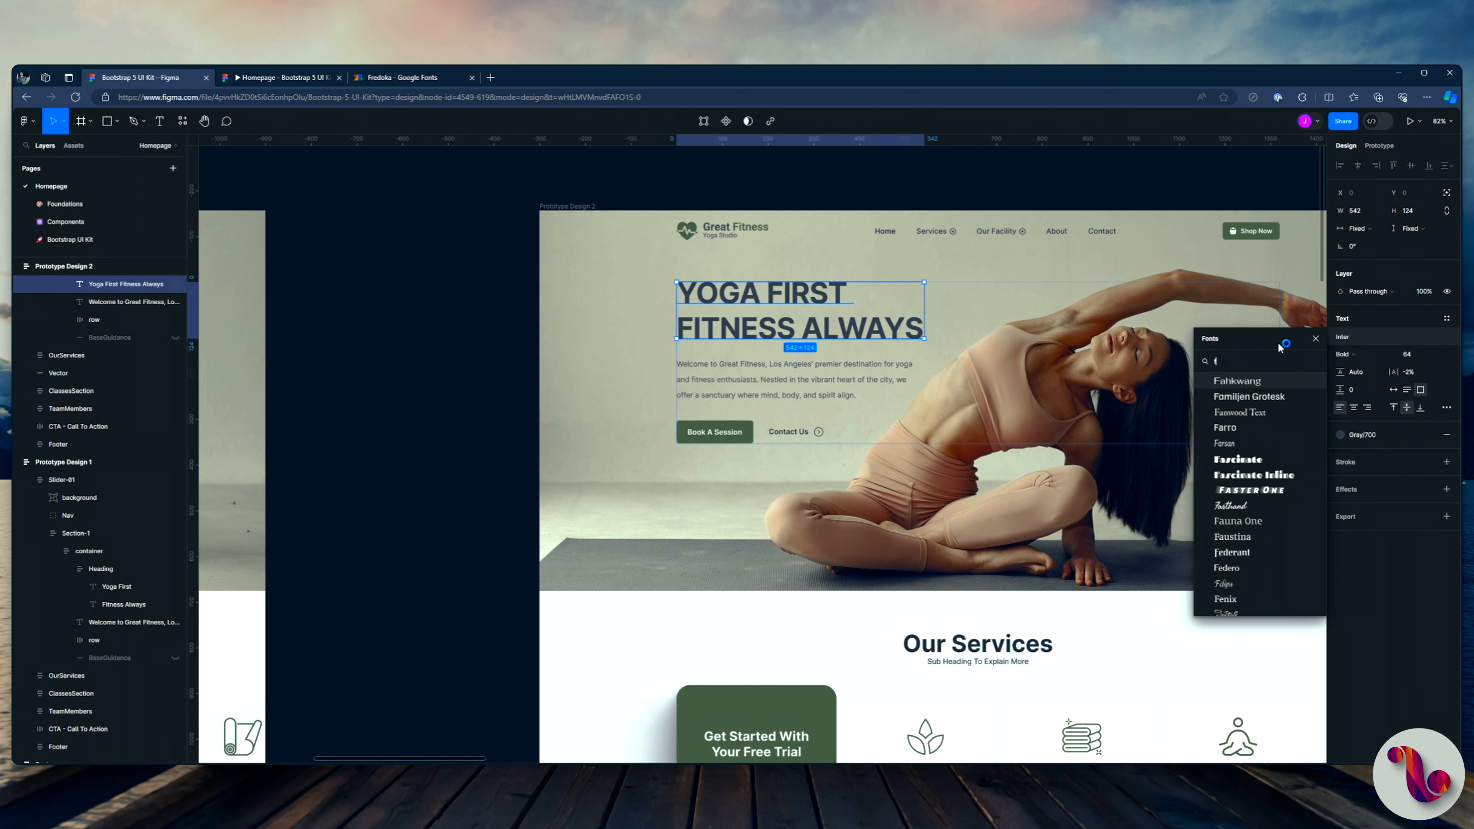
click(1239, 412)
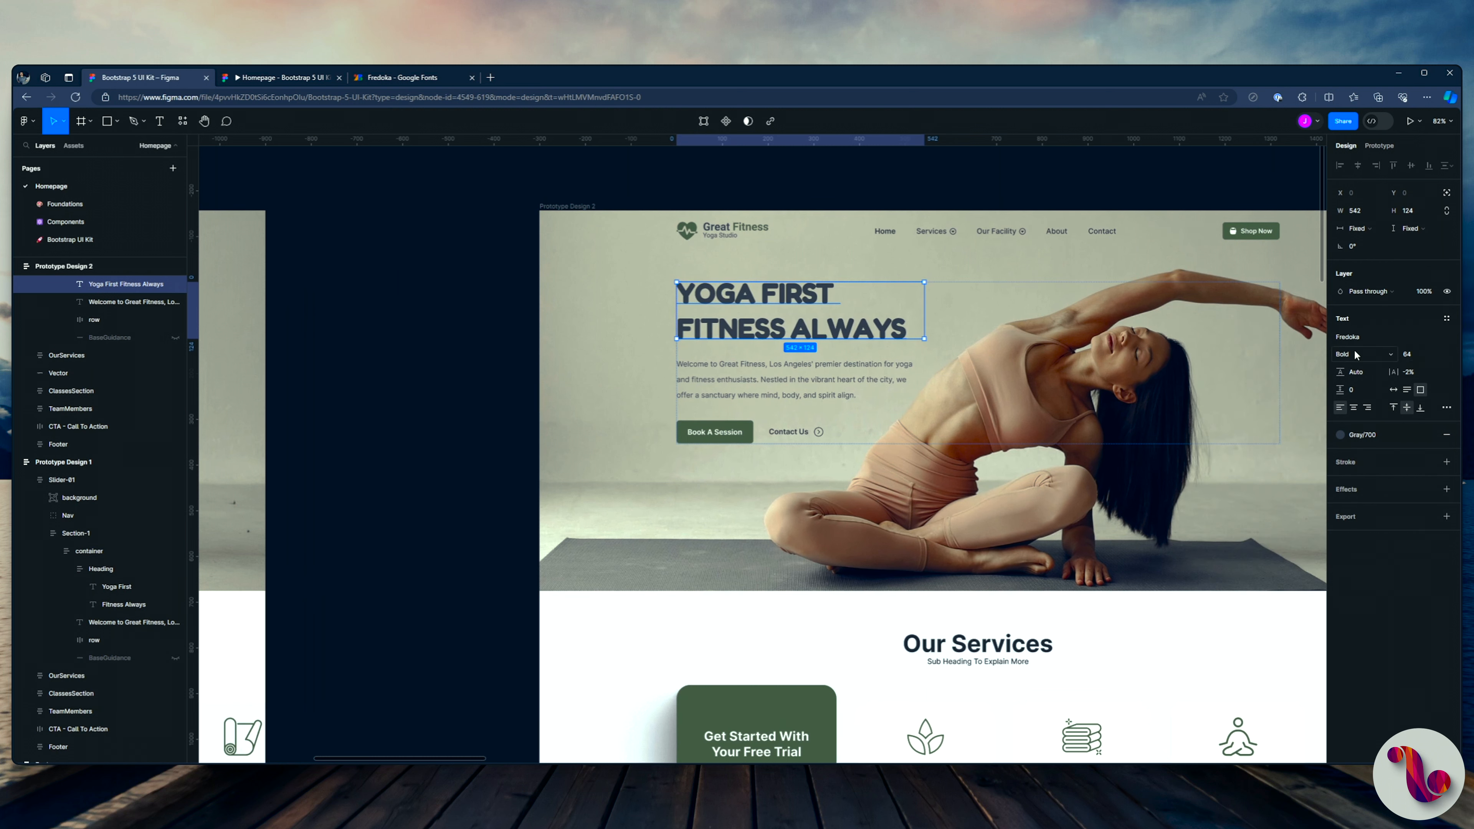
click(1350, 354)
click(1356, 326)
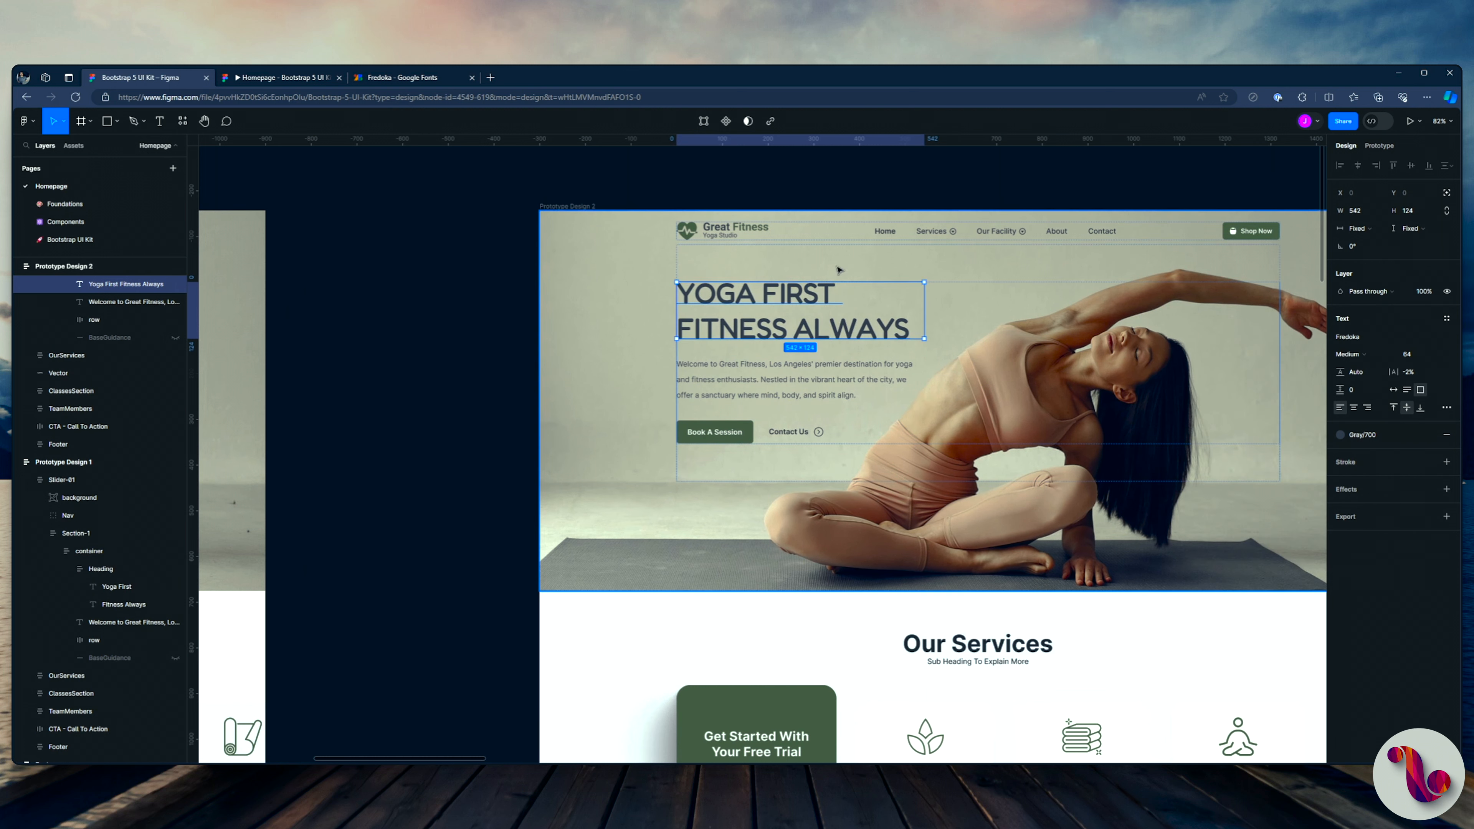
Step: Check Prototype Design 2's restyled heading in the prototype preview and return to the design file
click(257, 78)
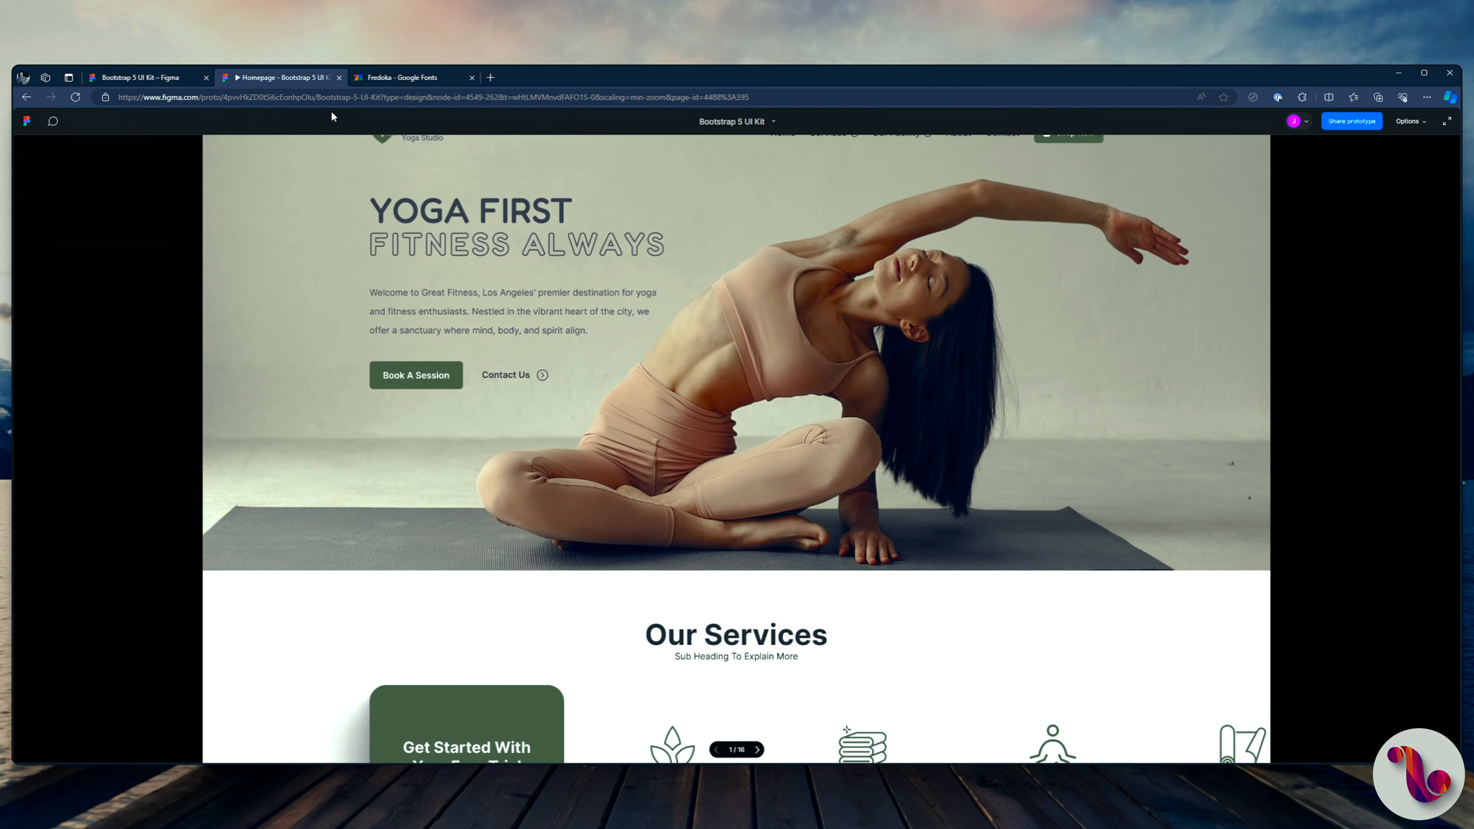
key(Right)
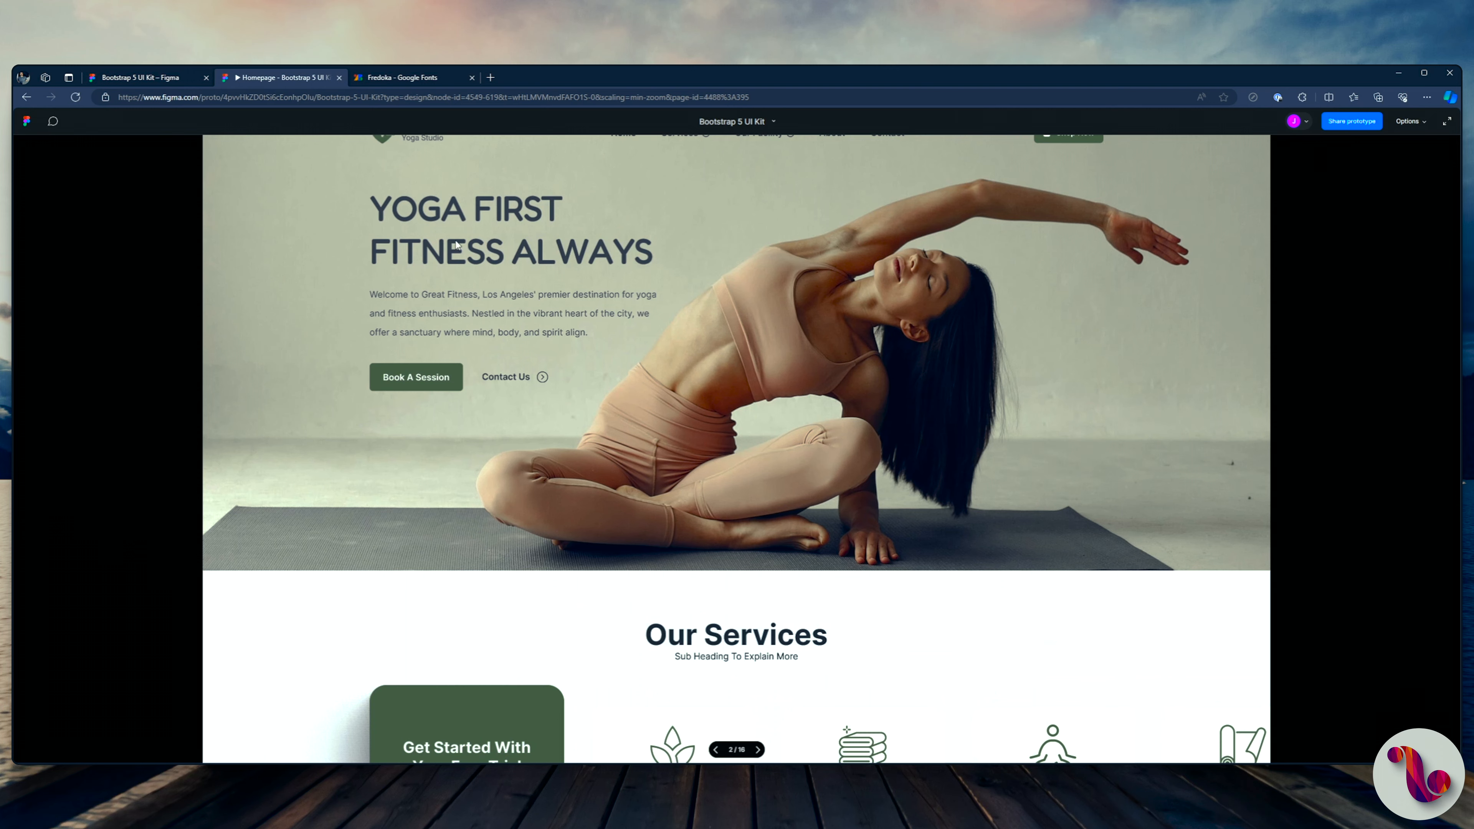
click(178, 83)
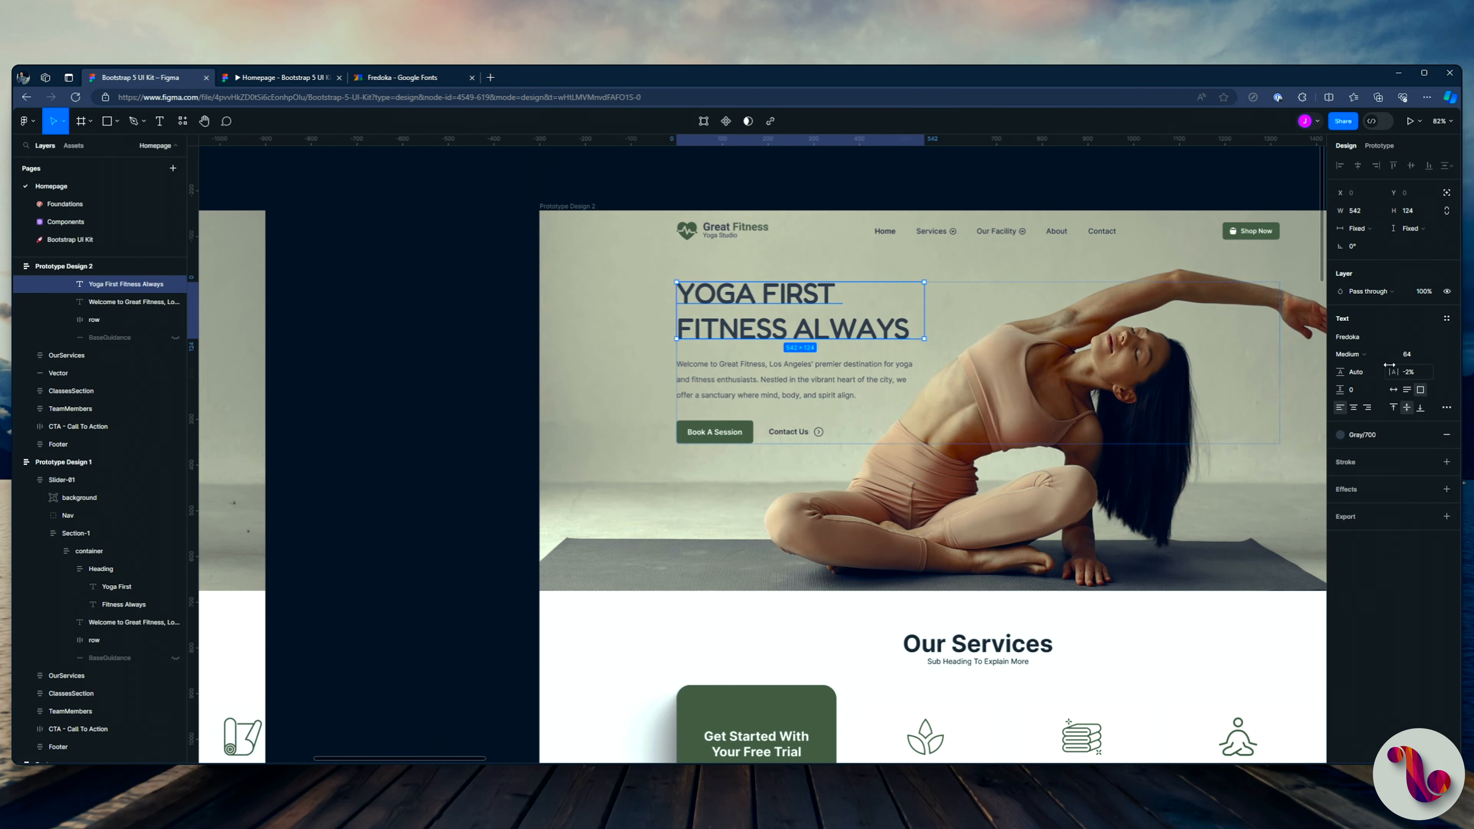
Step: Set the line height of the "Yoga First Fitness Always" heading in Prototype Design 2 to 54
click(1359, 377)
text(53)
key(Return)
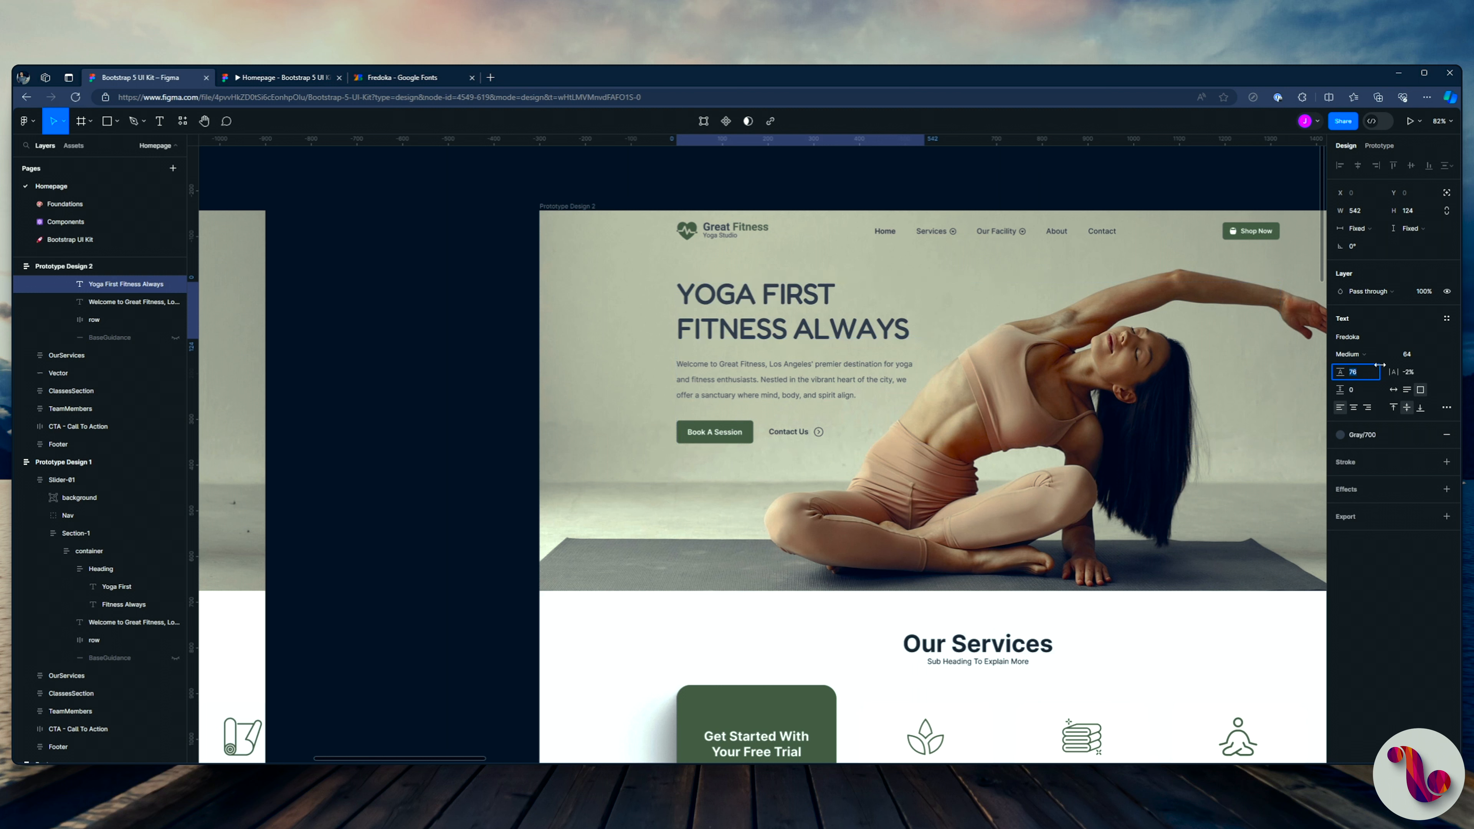
key(Up)
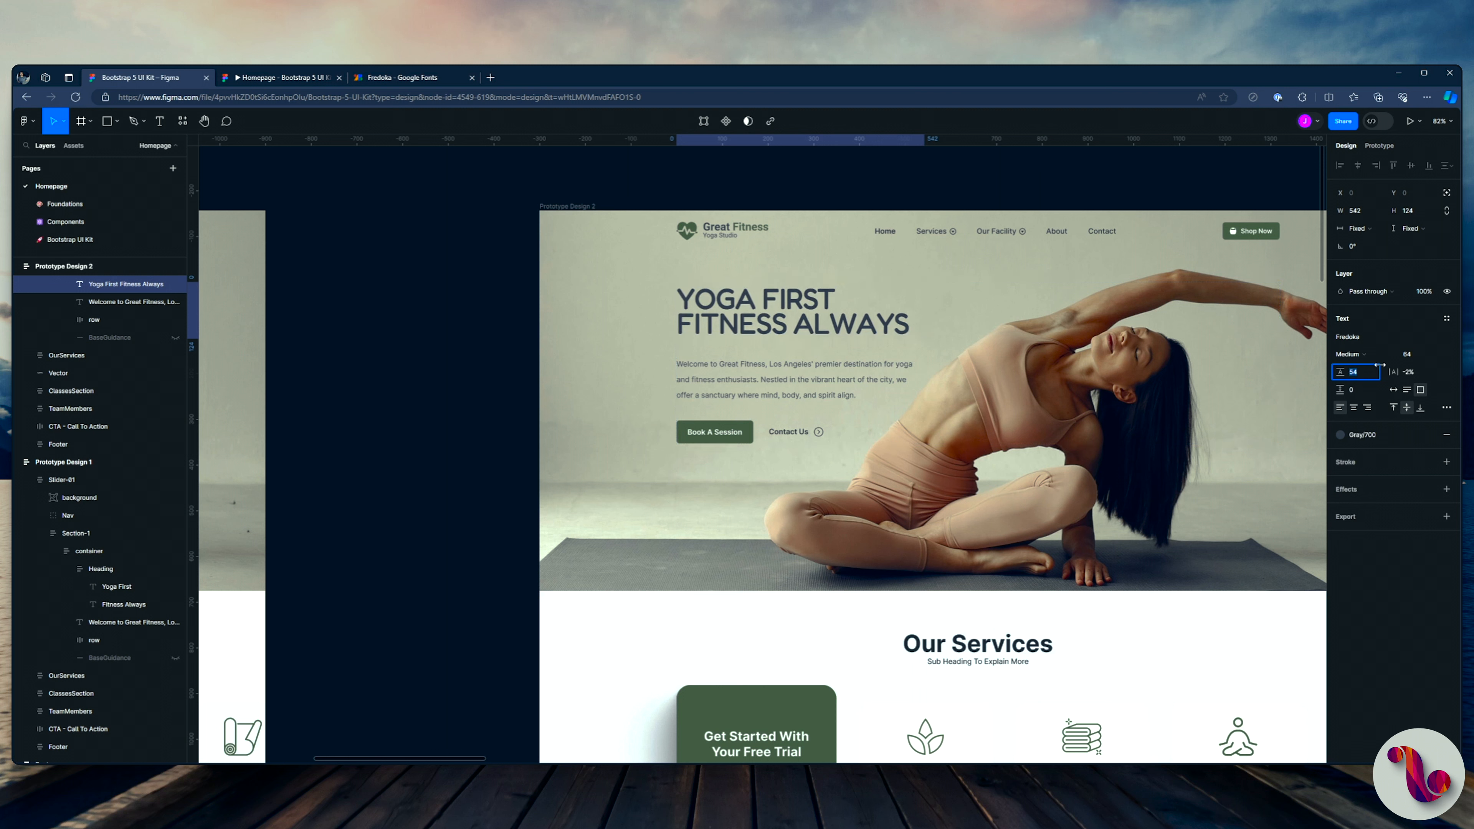
Step: Set the hero heading's letter spacing to 1% and check it in the prototype preview
click(1419, 373)
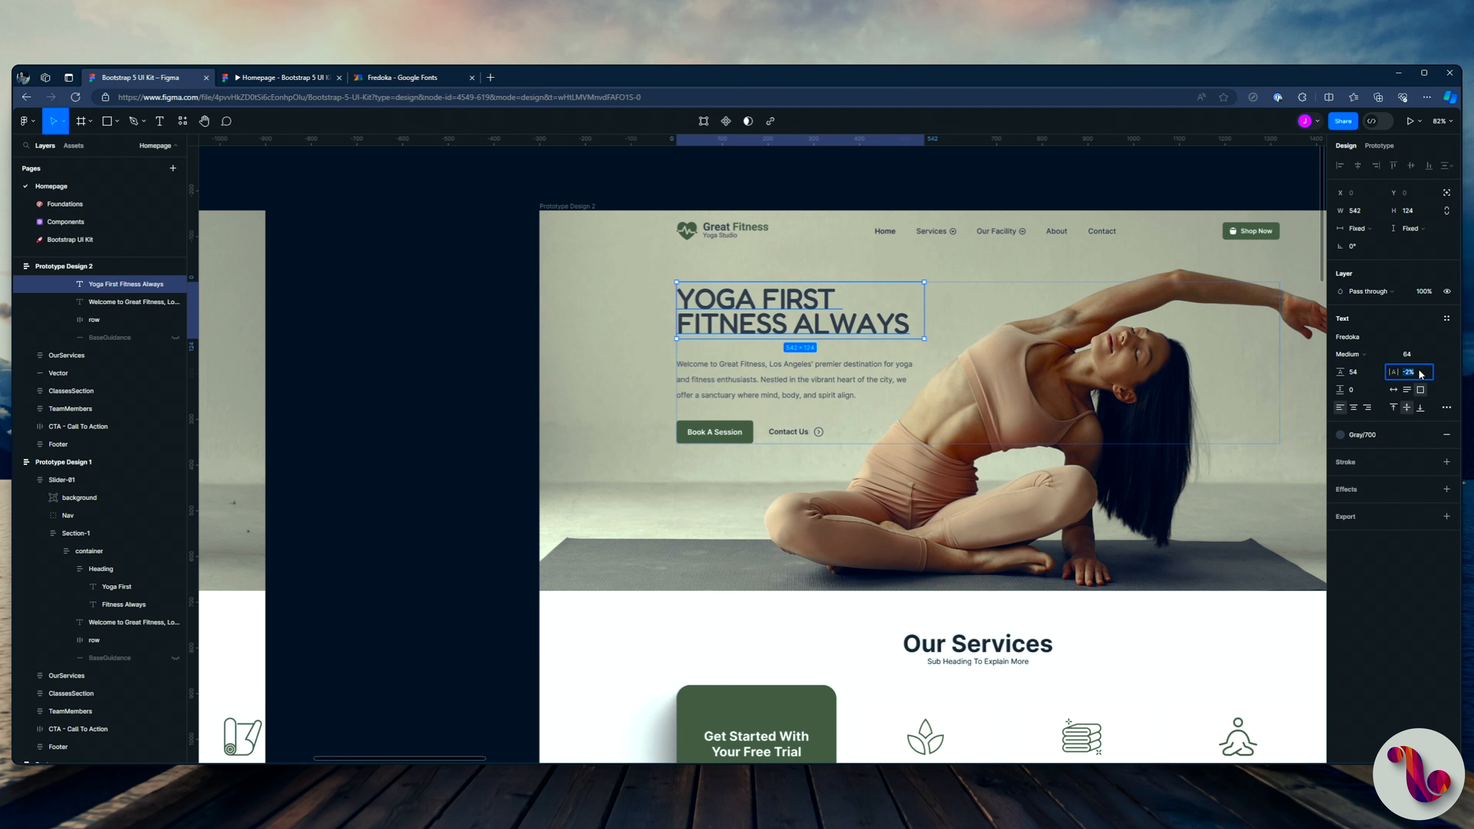
text(8)
key(Return)
text(1)
key(Return)
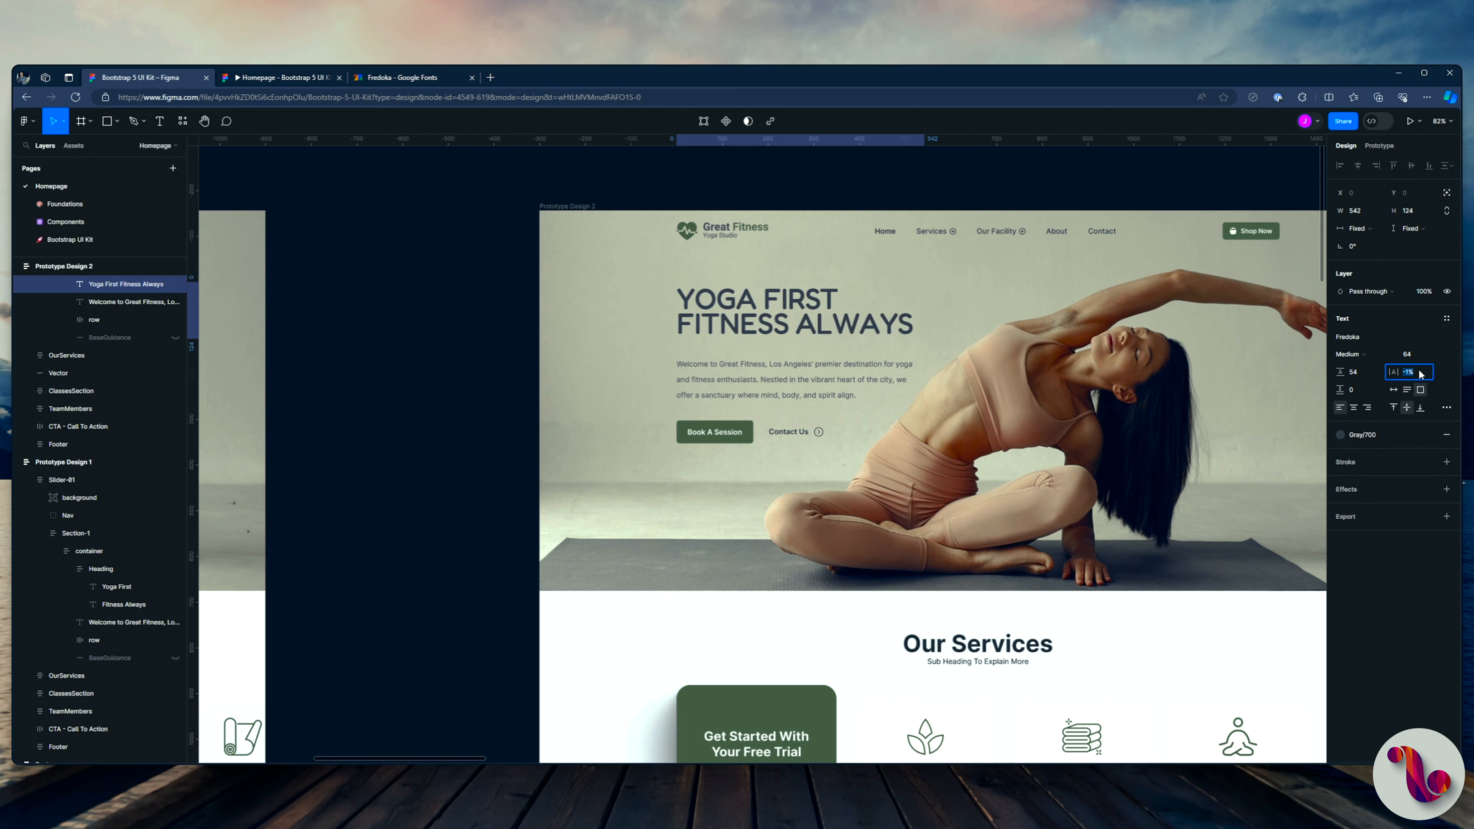
key(Up)
key(Down)
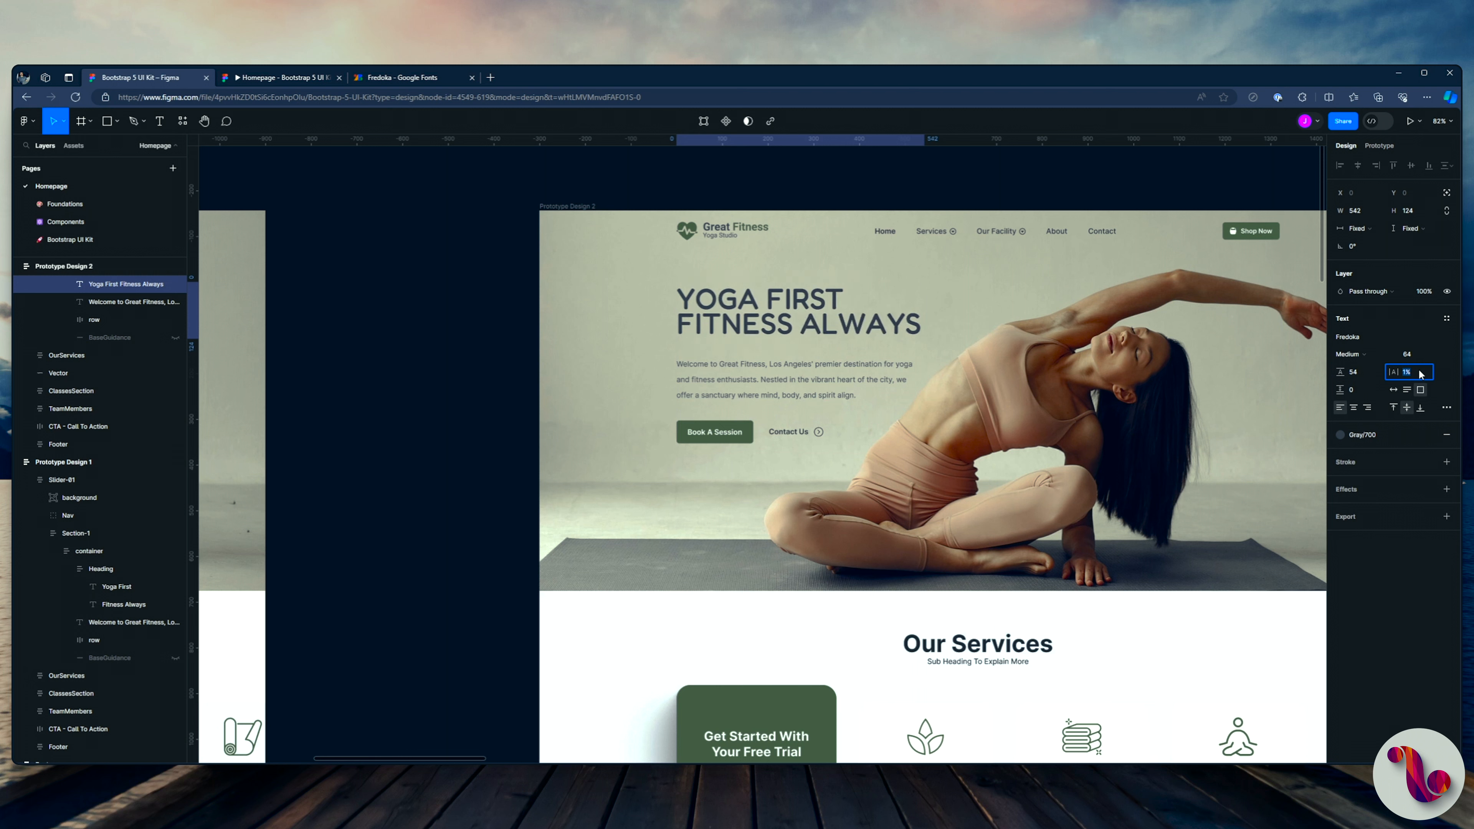
click(279, 81)
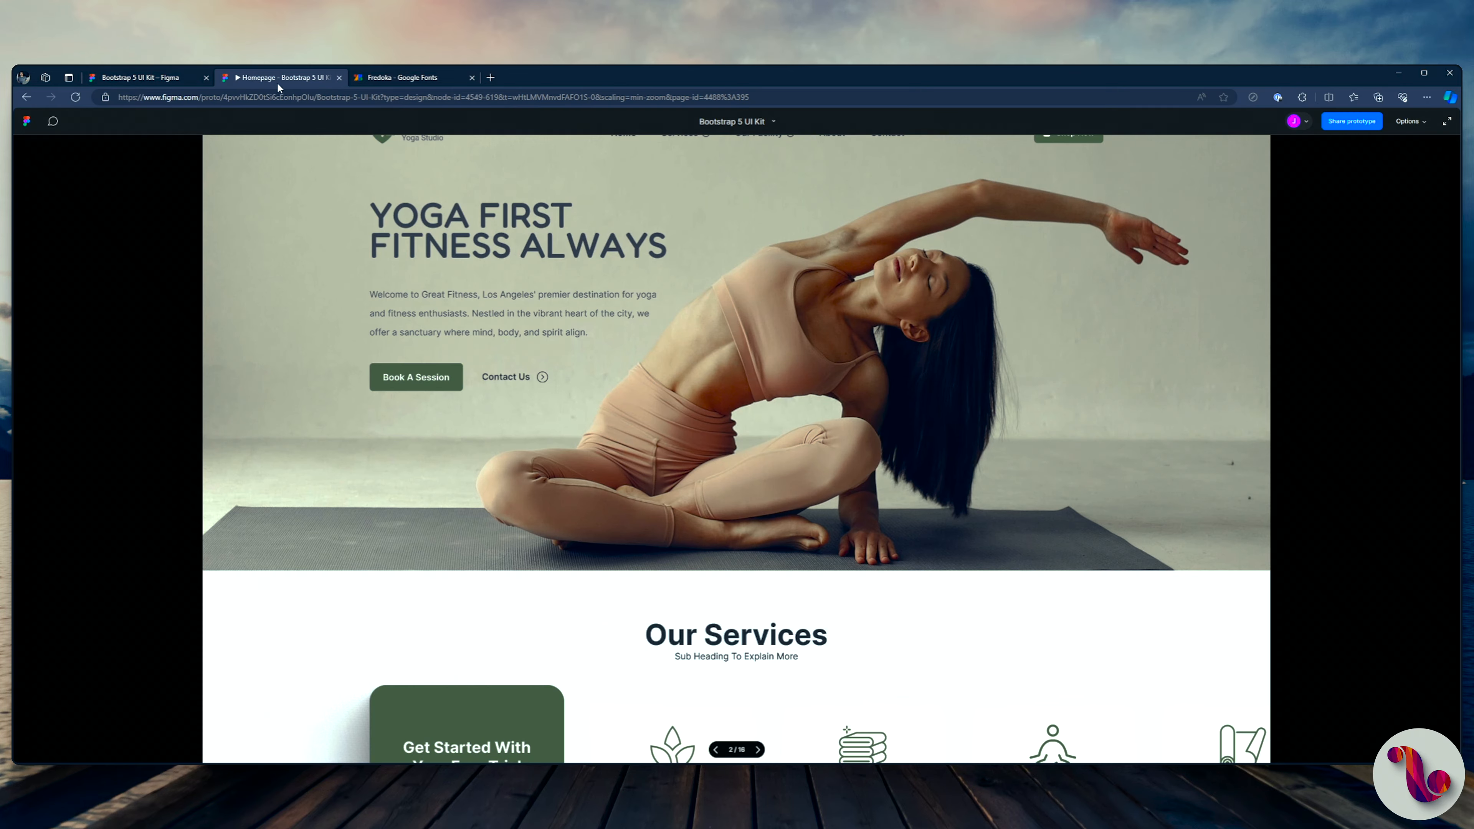
click(124, 80)
Step: Detach the text style from the "Our Services" heading in Prototype Design 2 and change its font to Fredoka
scroll(815, 375, down, 4)
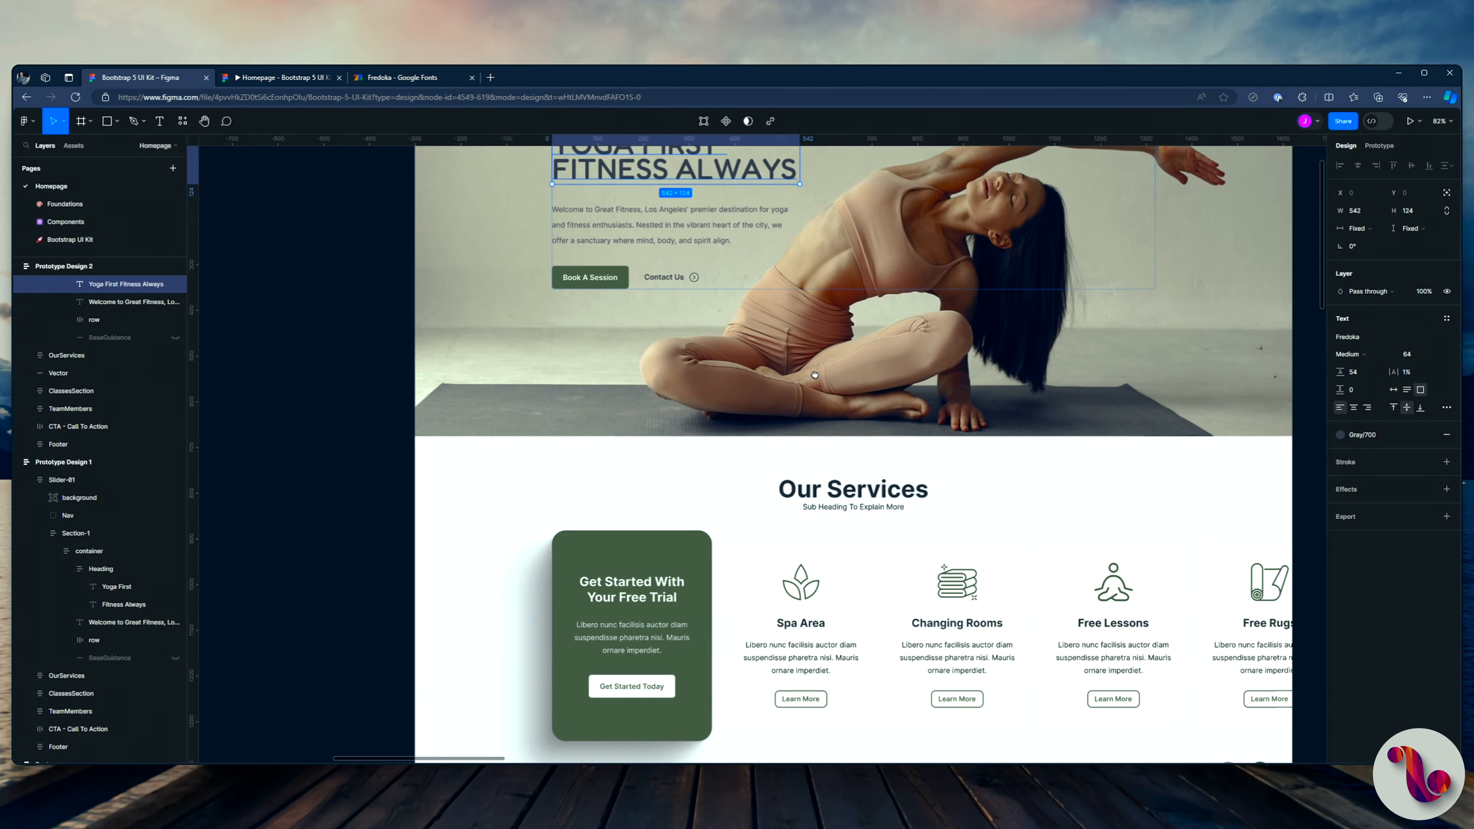
drag(815, 375, 720, 296)
click(747, 418)
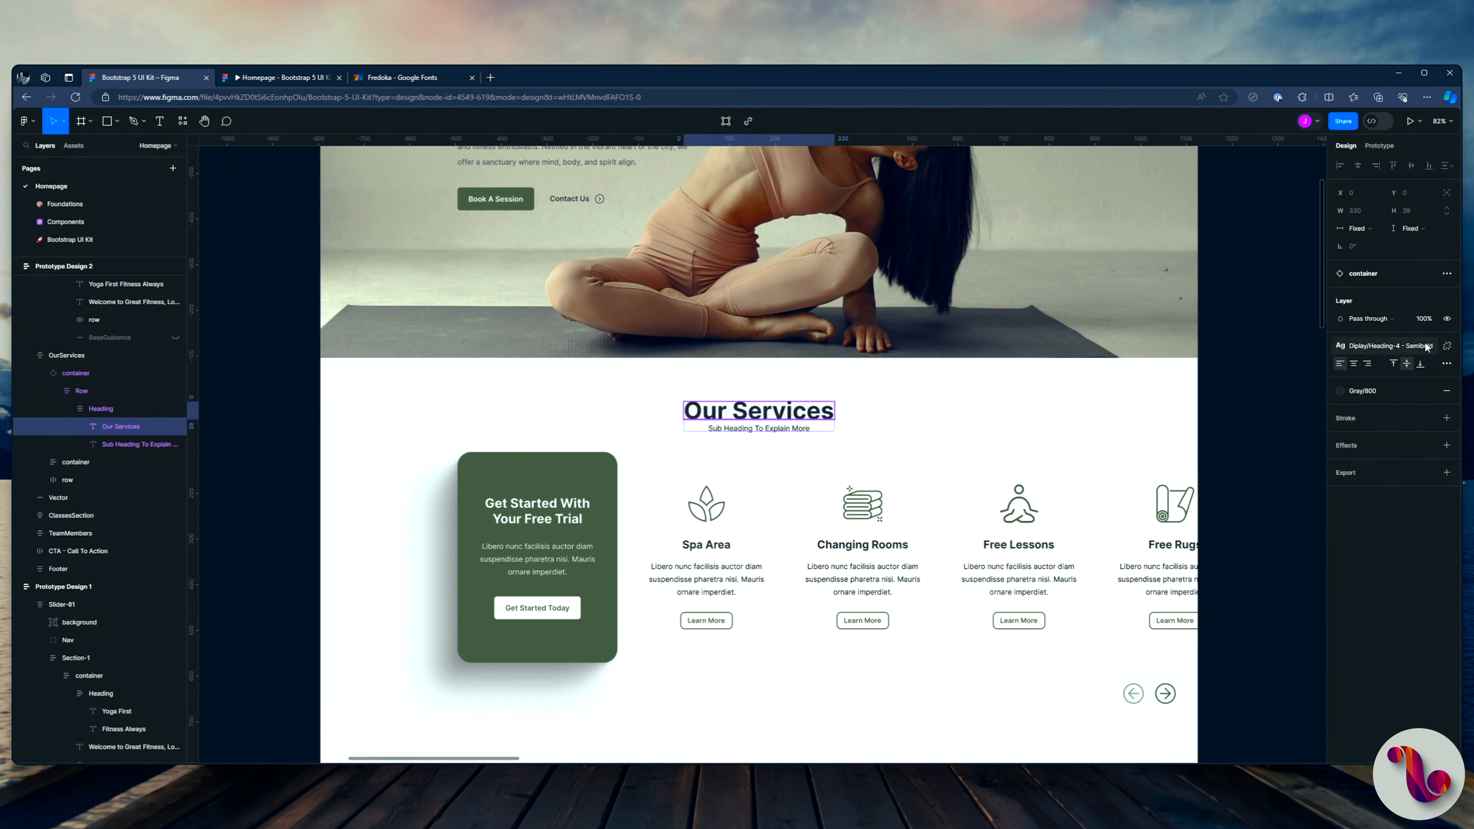
click(1439, 350)
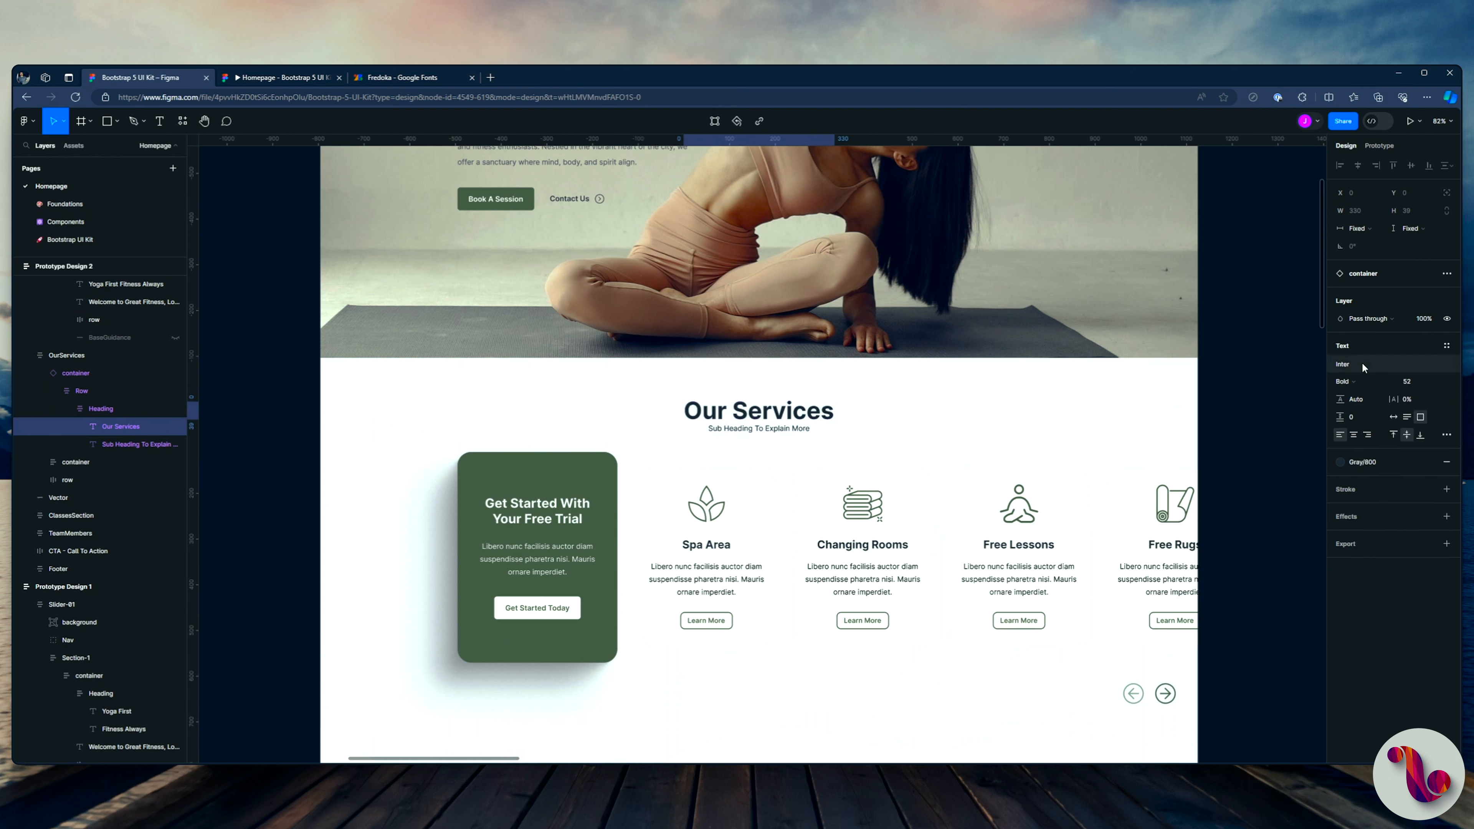
click(1356, 361)
text(fredoka)
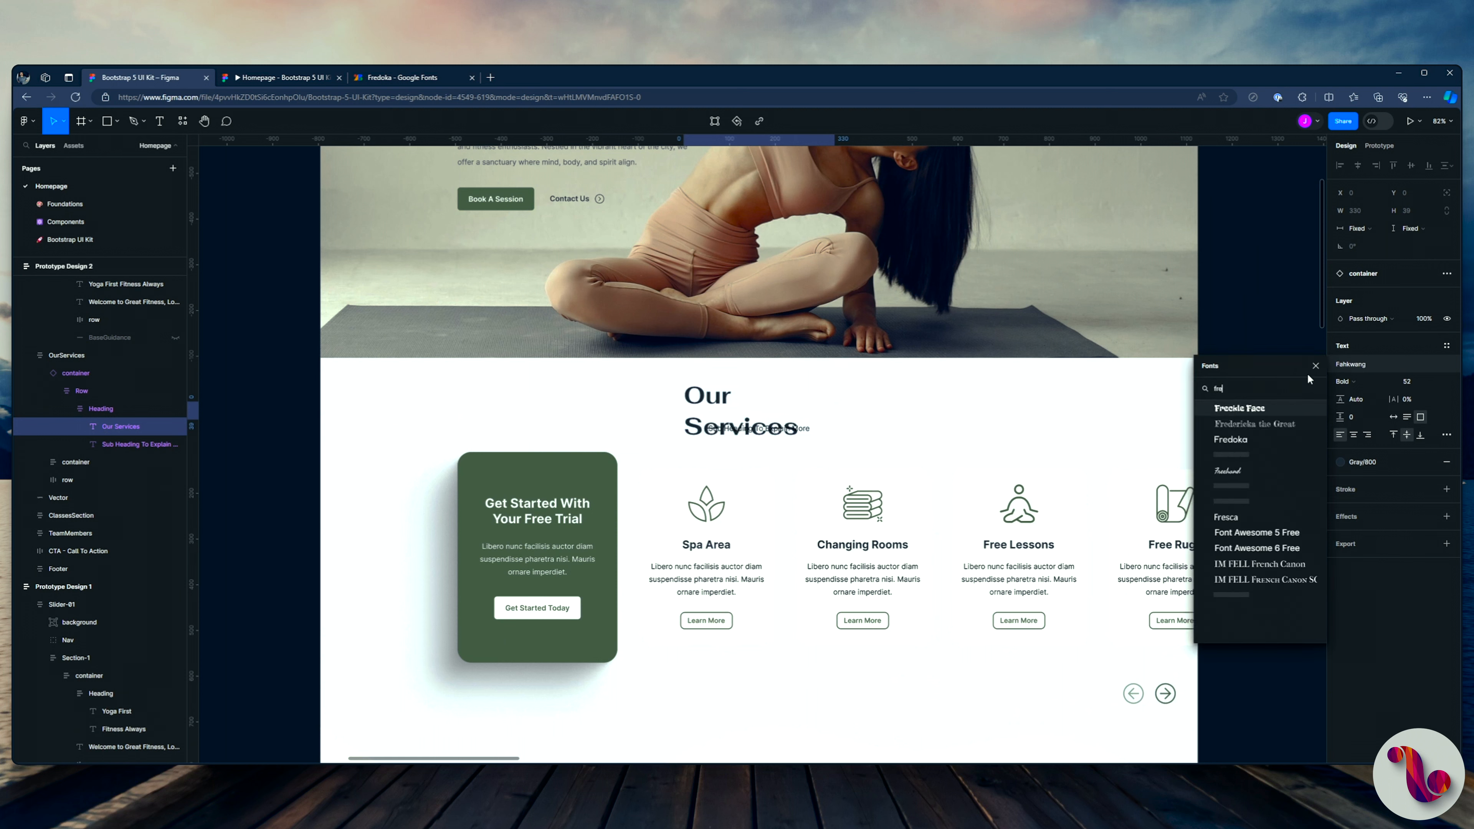
click(1234, 444)
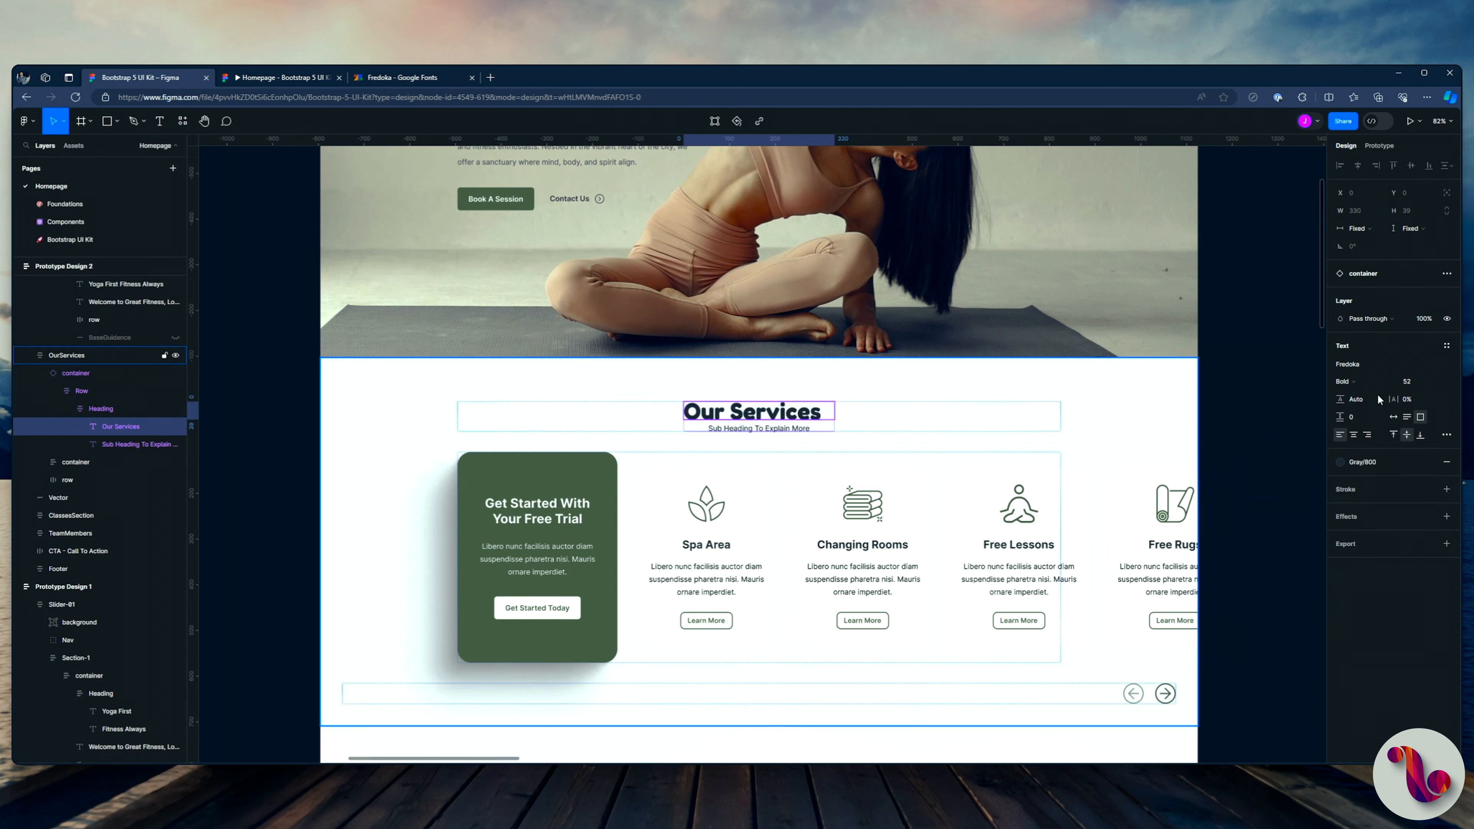
Step: Compare lighter weights for the "Our Services" heading and set it to Medium
click(1347, 364)
click(1347, 383)
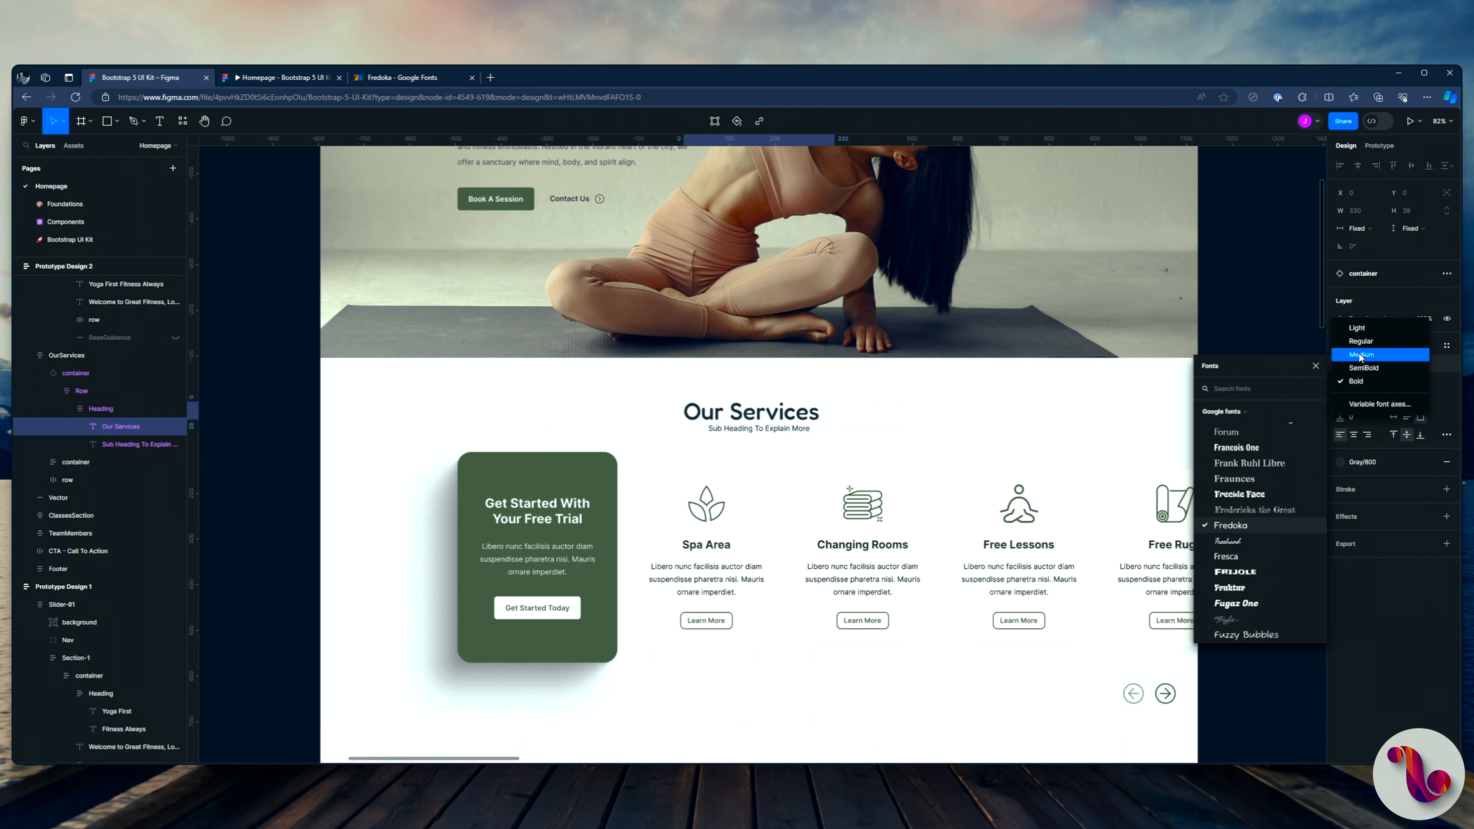
click(1362, 343)
click(1348, 385)
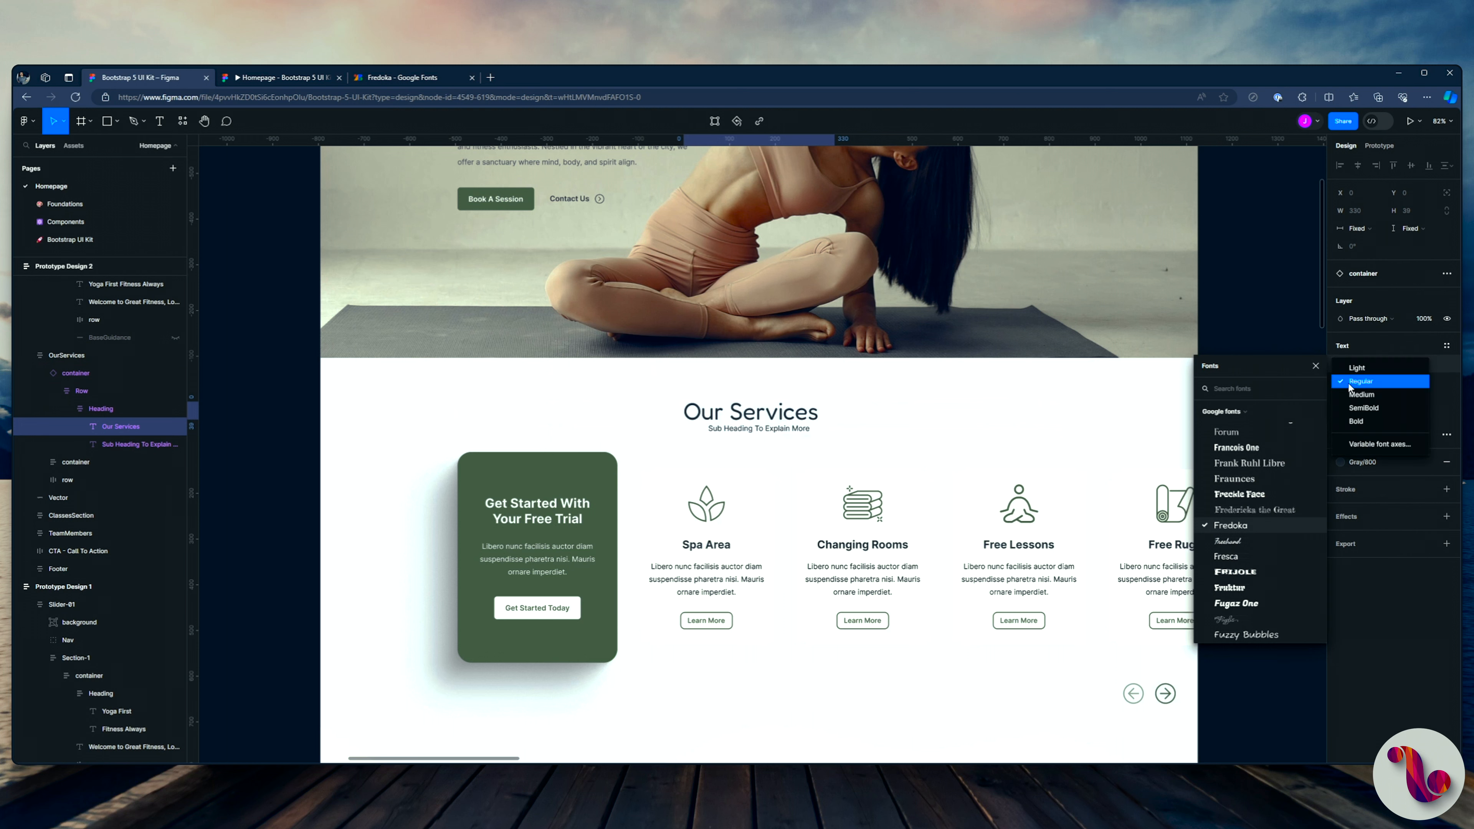
click(1355, 396)
click(912, 415)
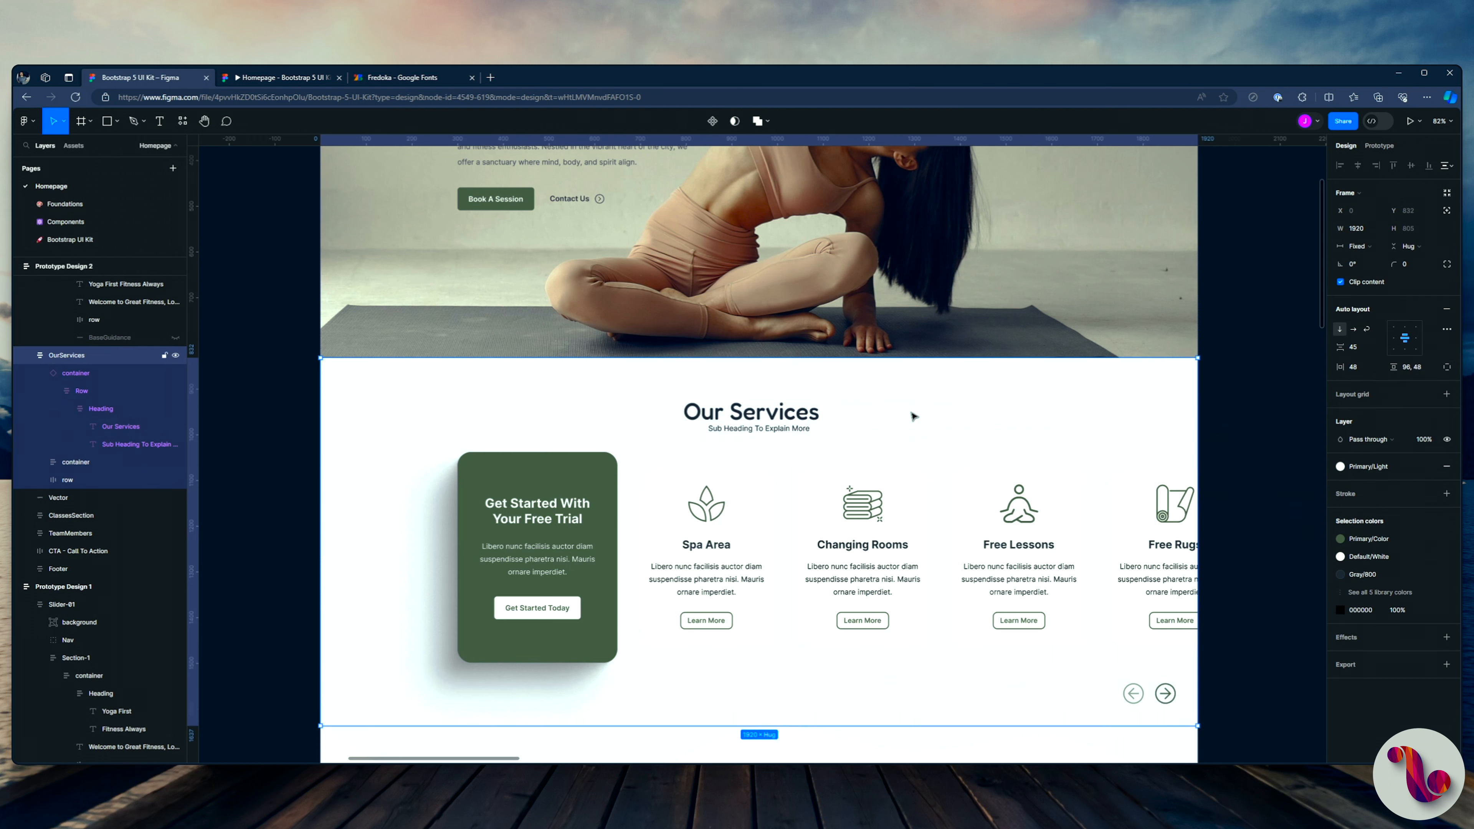
ctrl+click(776, 418)
Step: Detach the text style from the "Latest Classes", "Our Great Team" and "Free 30-Day Membership" headings together and set them to Fredoka in Medium weight
scroll(749, 577, down, 4)
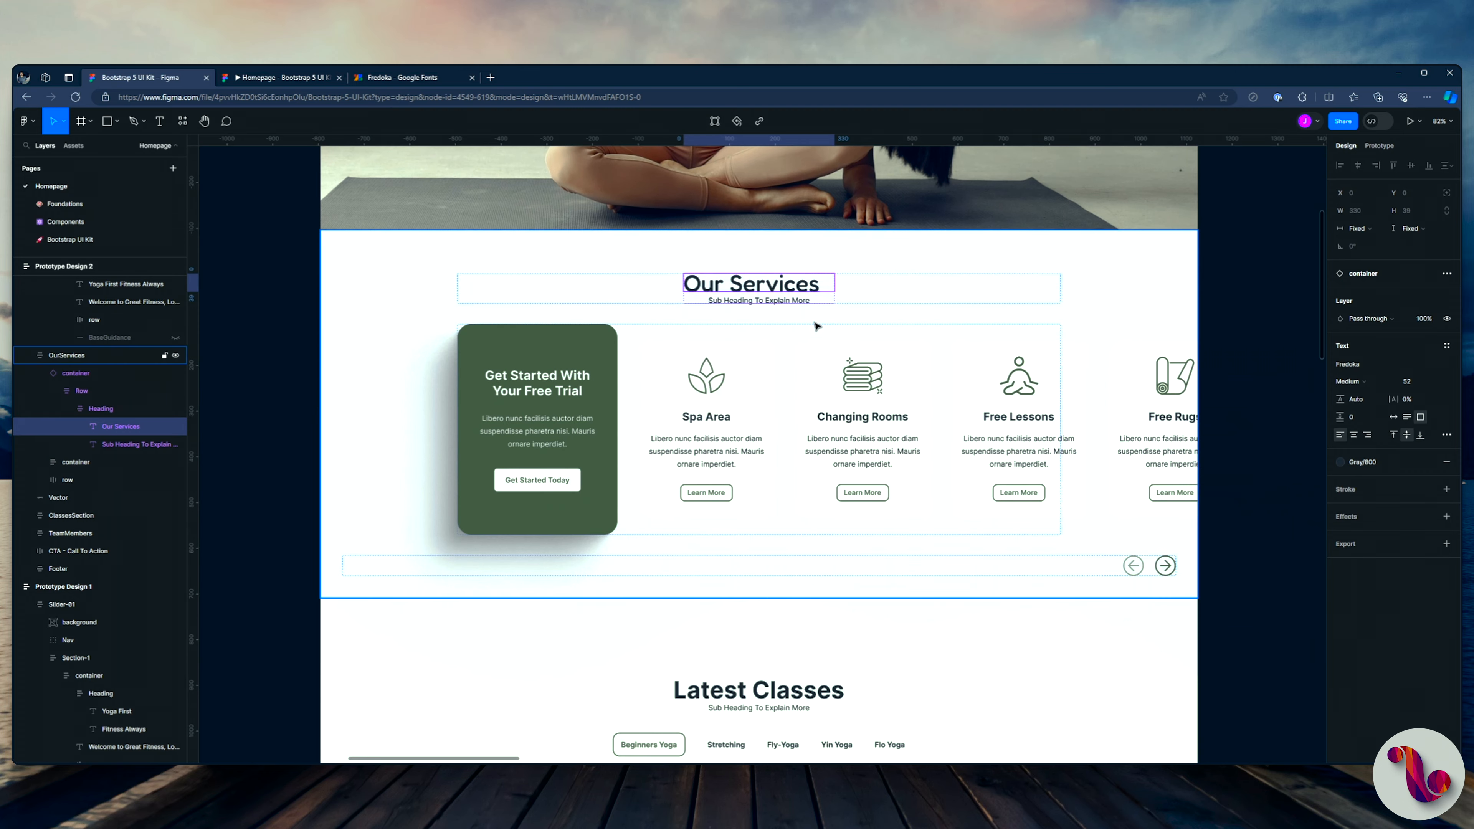
ctrl+click(733, 604)
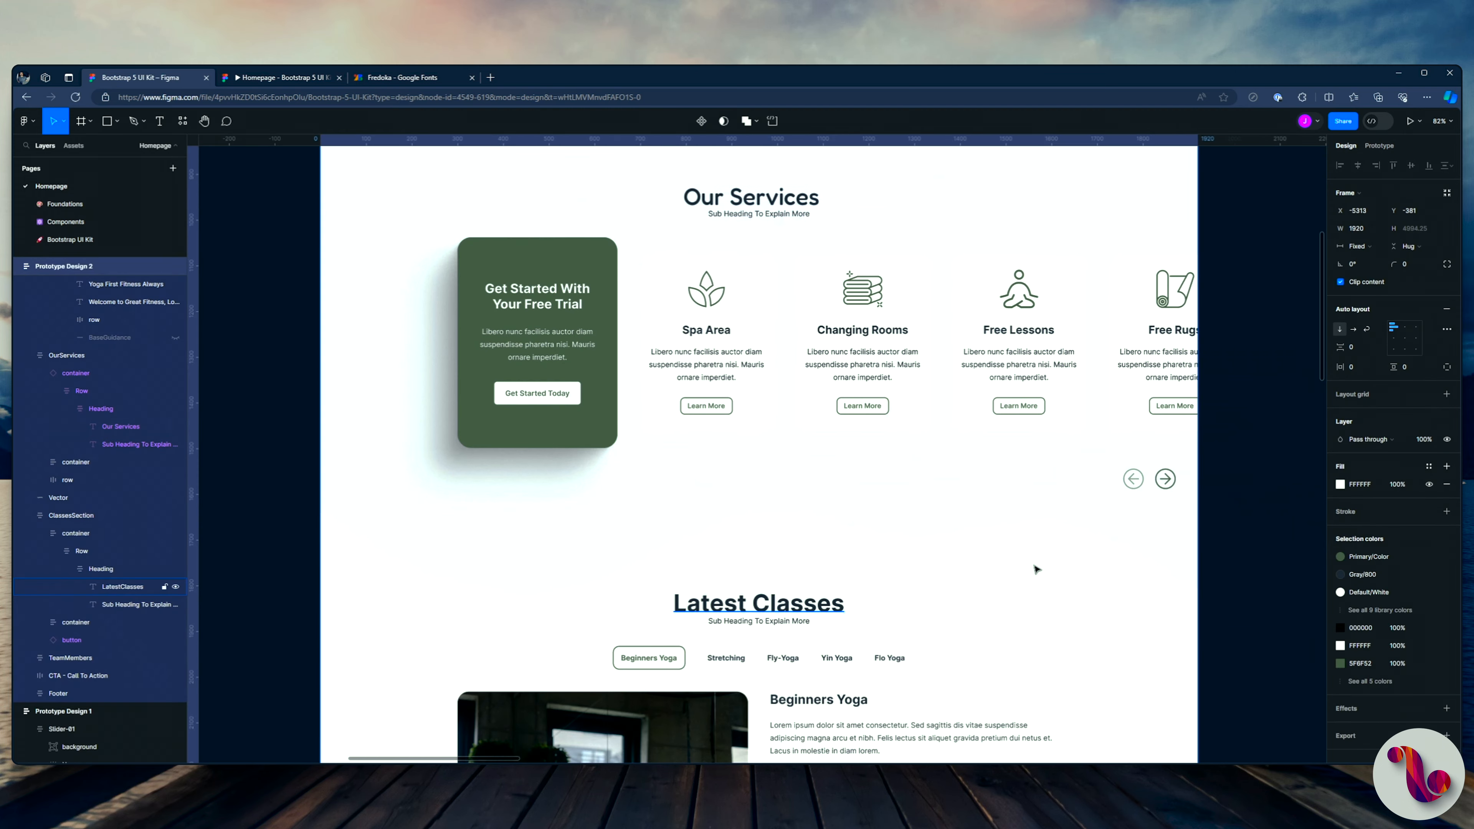
scroll(858, 540, down, 3)
scroll(841, 503, down, 5)
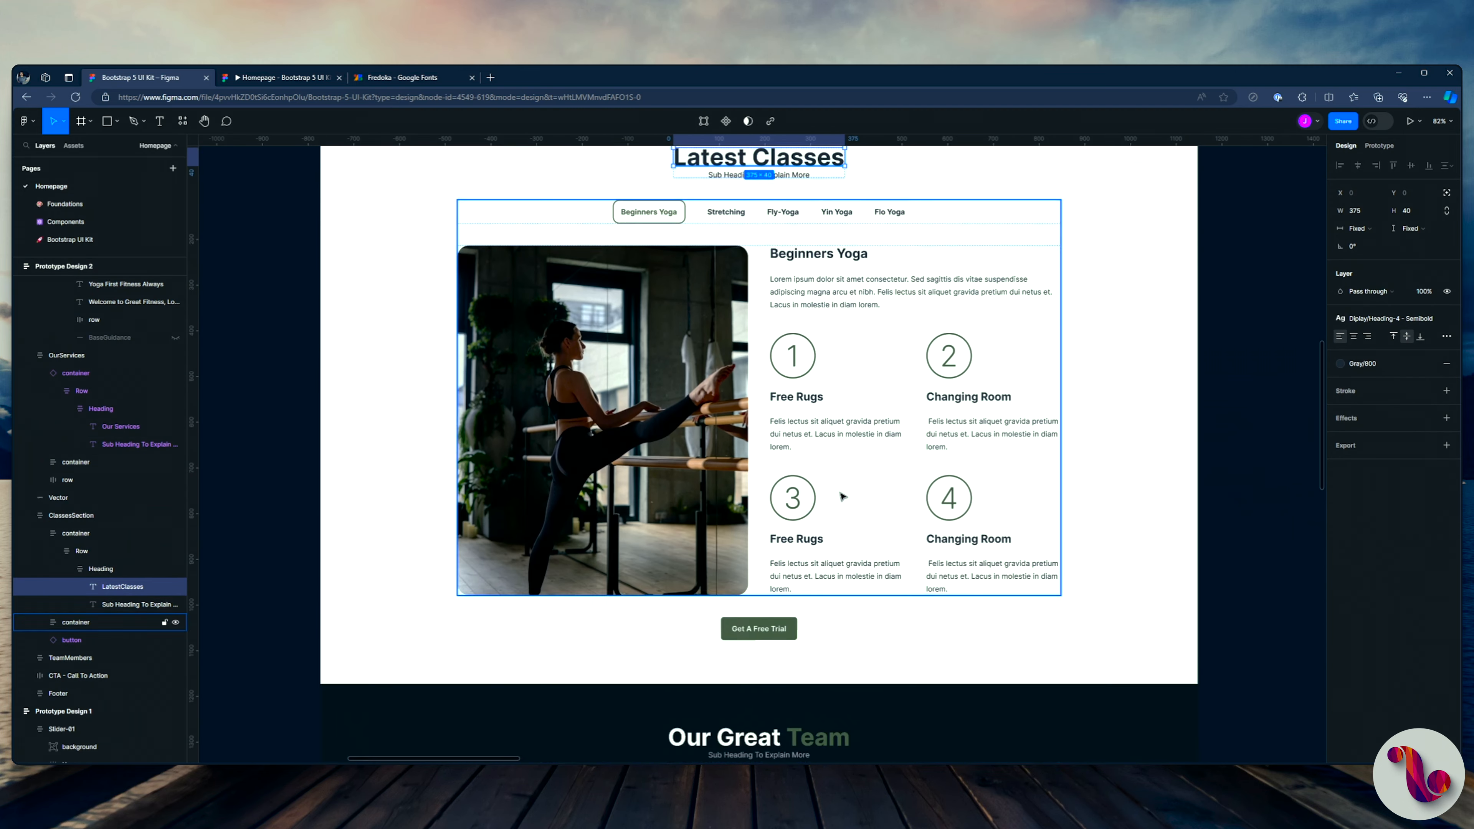
ctrl+shift+click(743, 623)
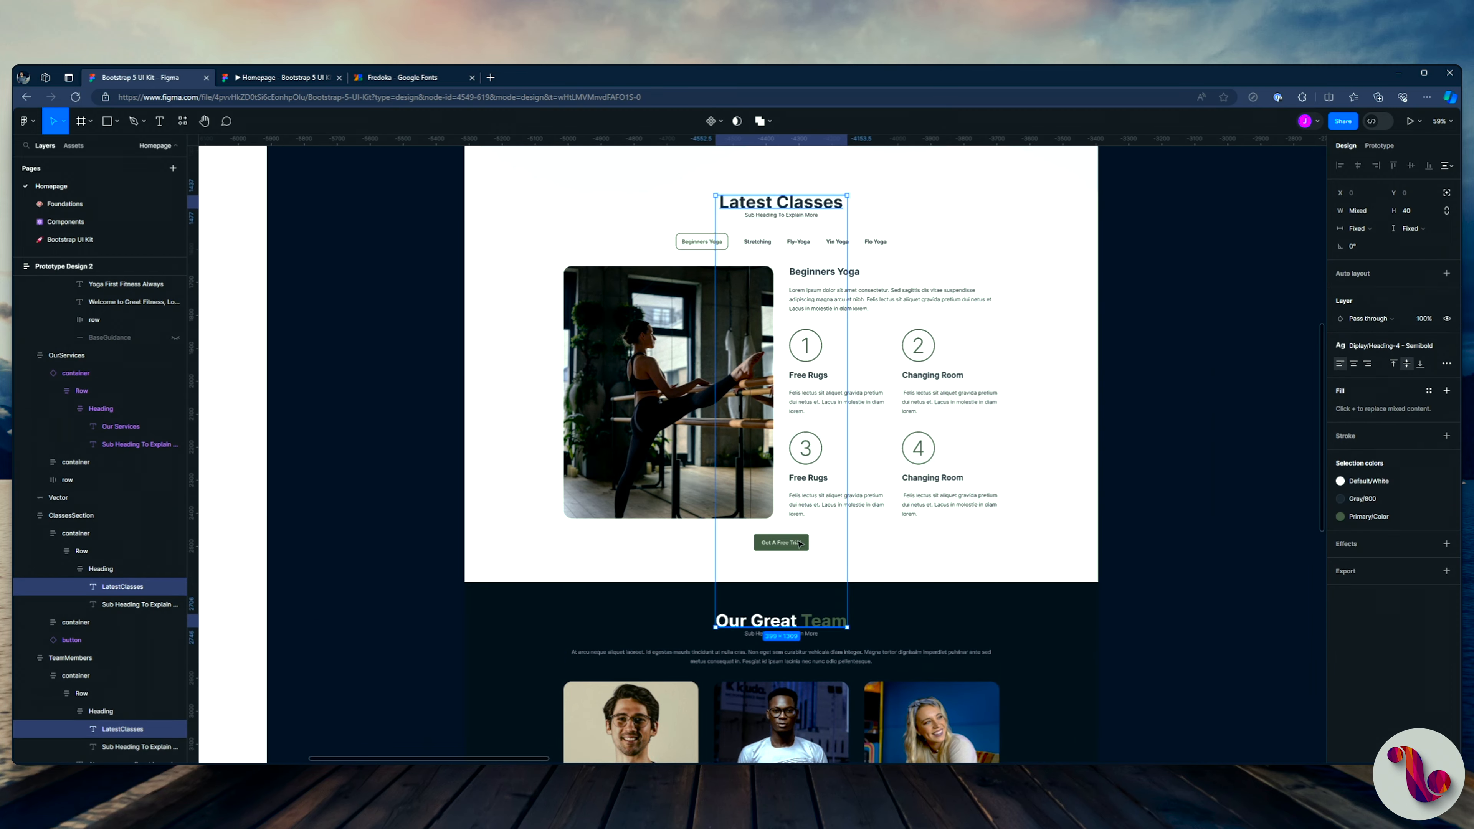
scroll(791, 481, down, 7)
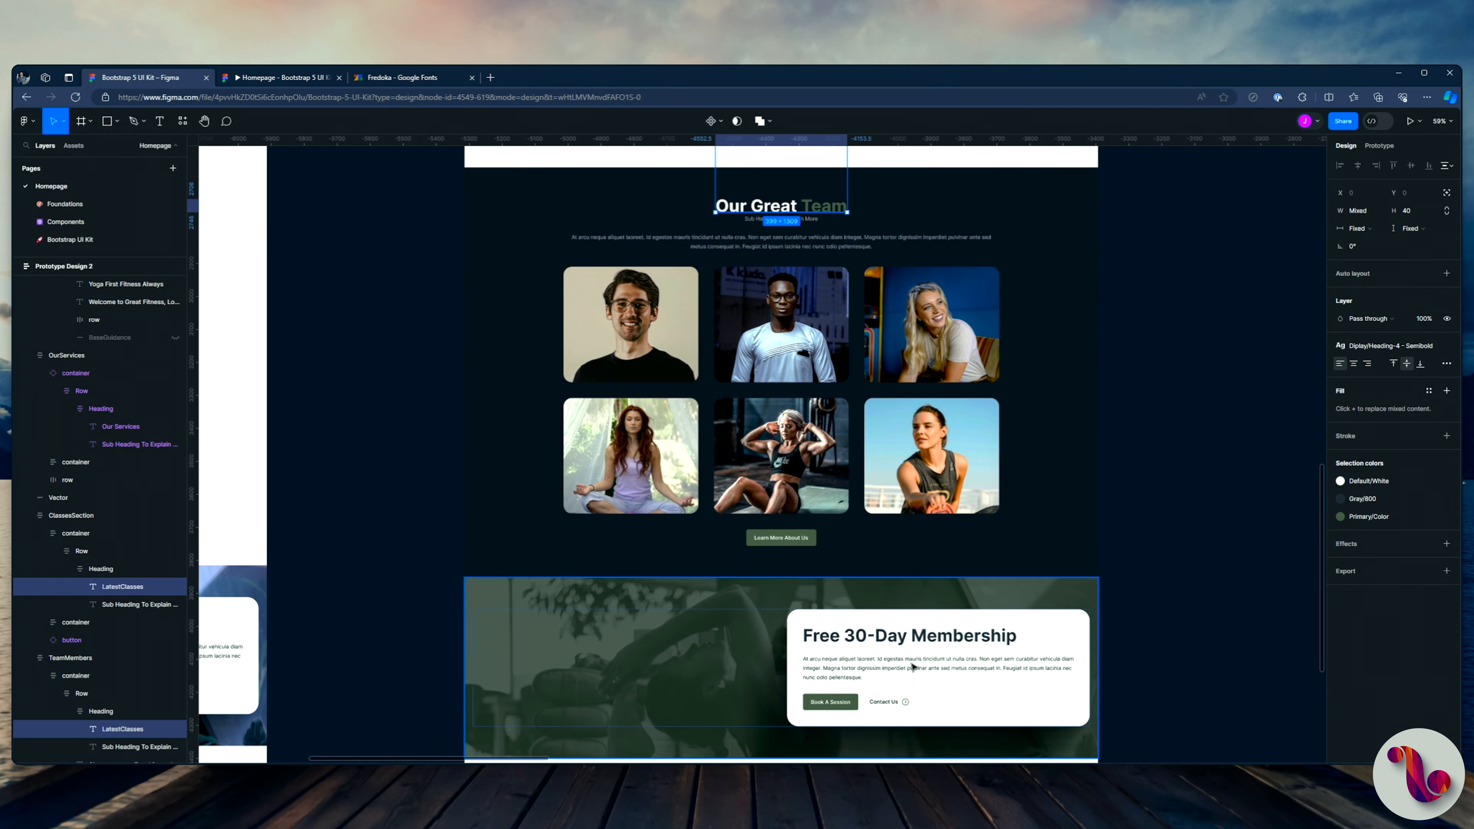
ctrl+shift+click(842, 635)
scroll(781, 557, down, 2)
scroll(780, 557, down, 6)
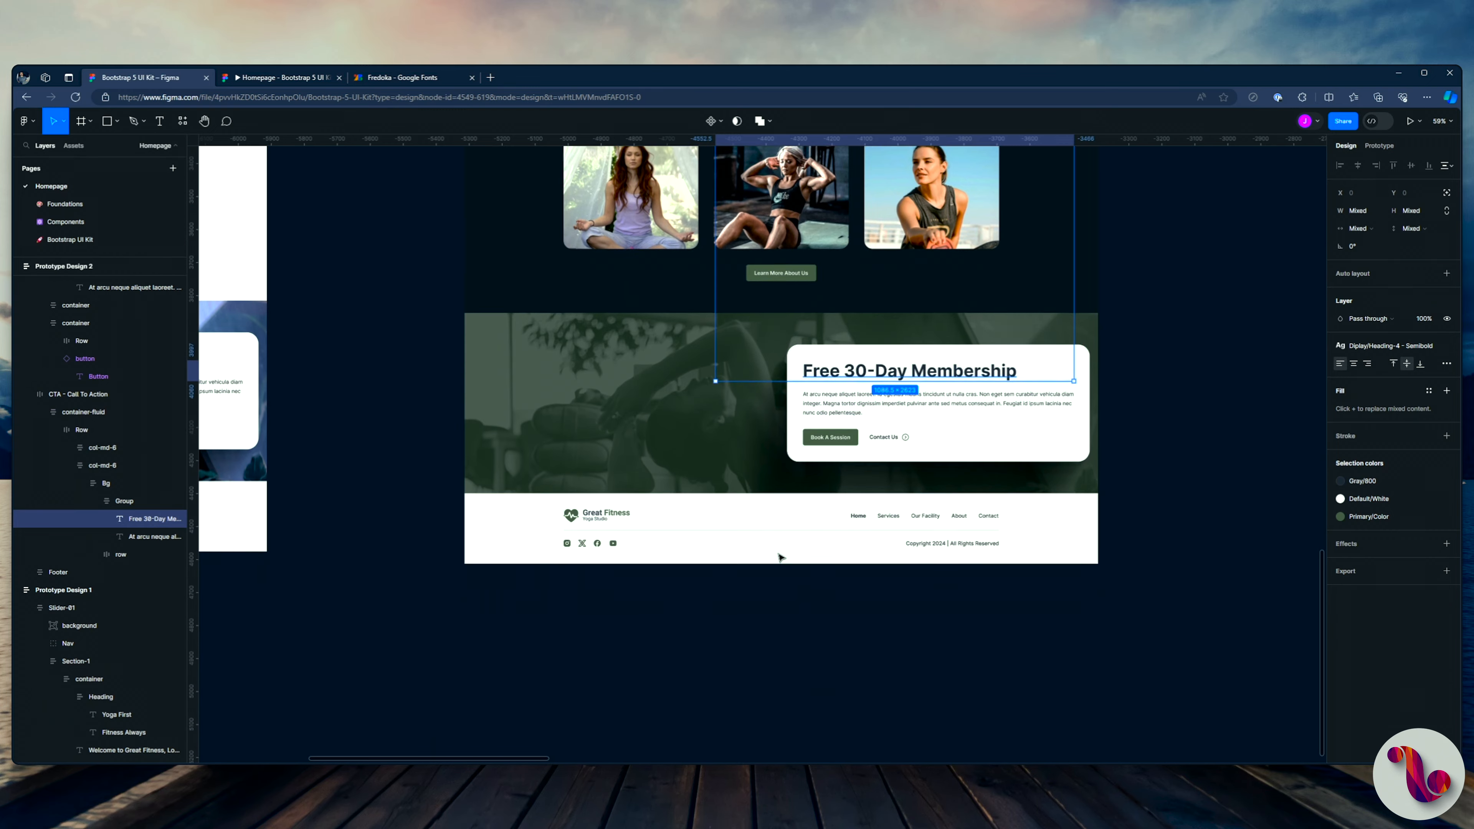
click(1443, 347)
click(1345, 365)
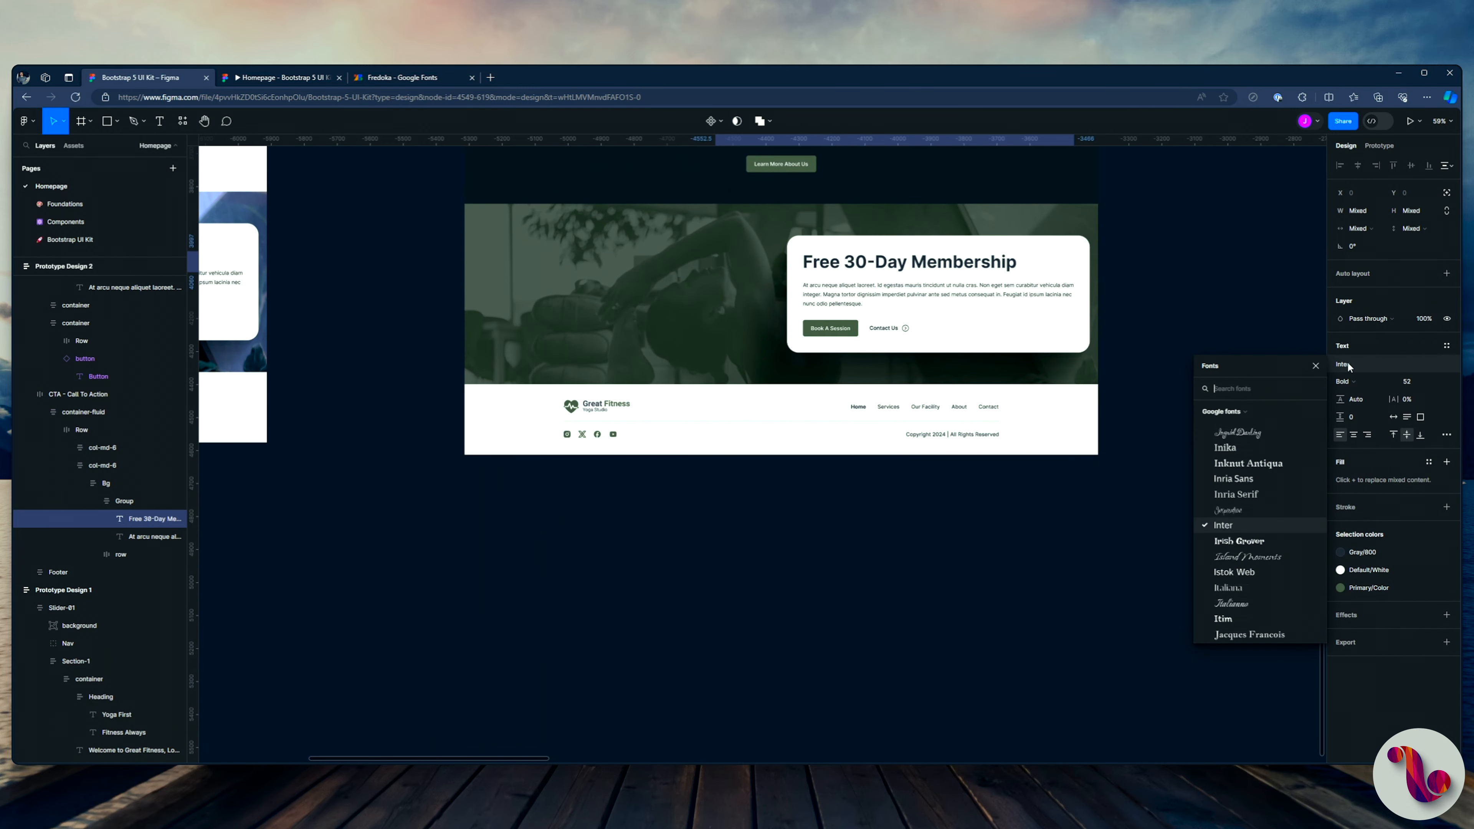
text(fredoka)
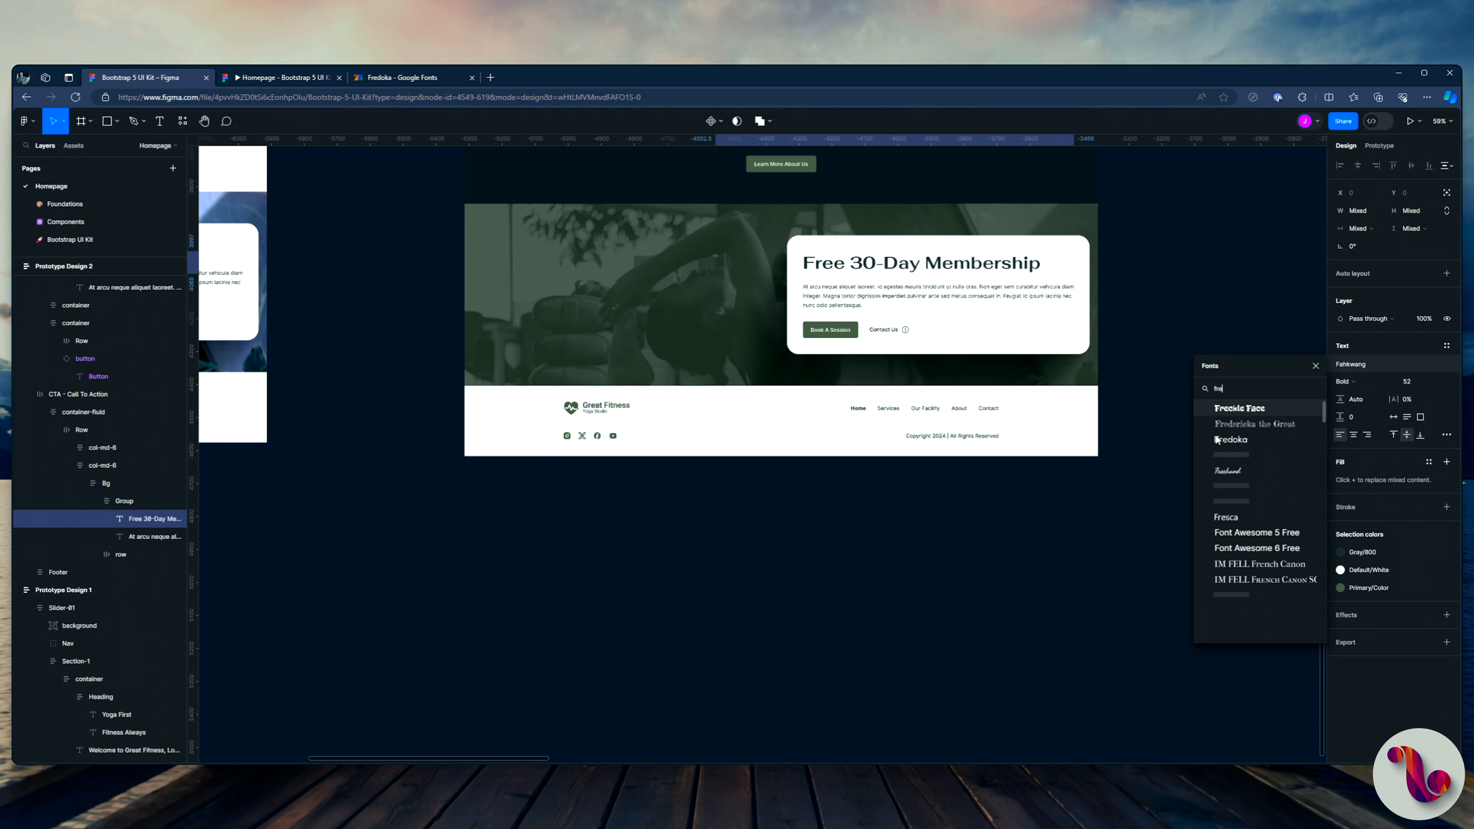
click(1247, 456)
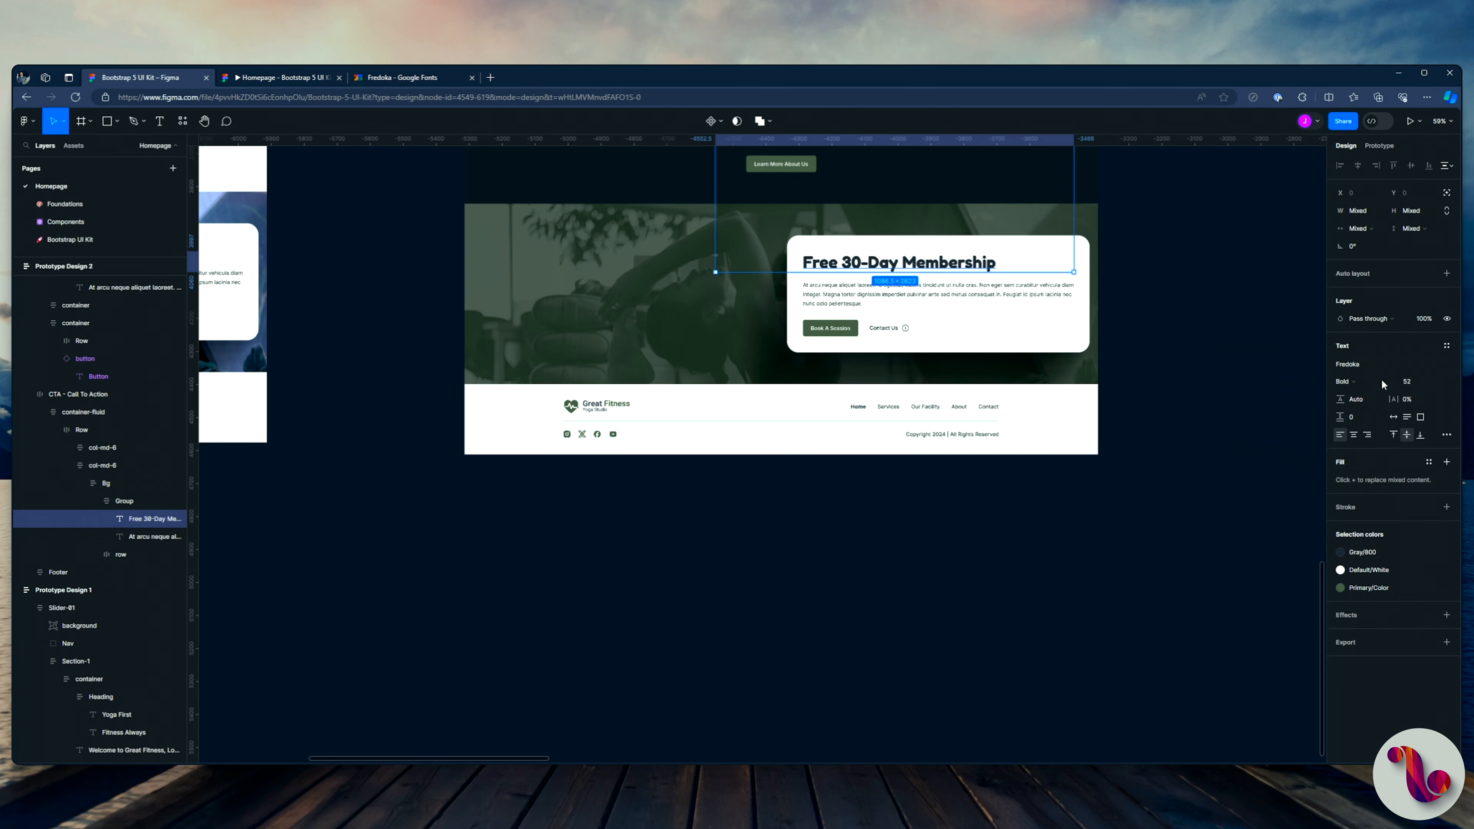
click(1350, 381)
click(1361, 355)
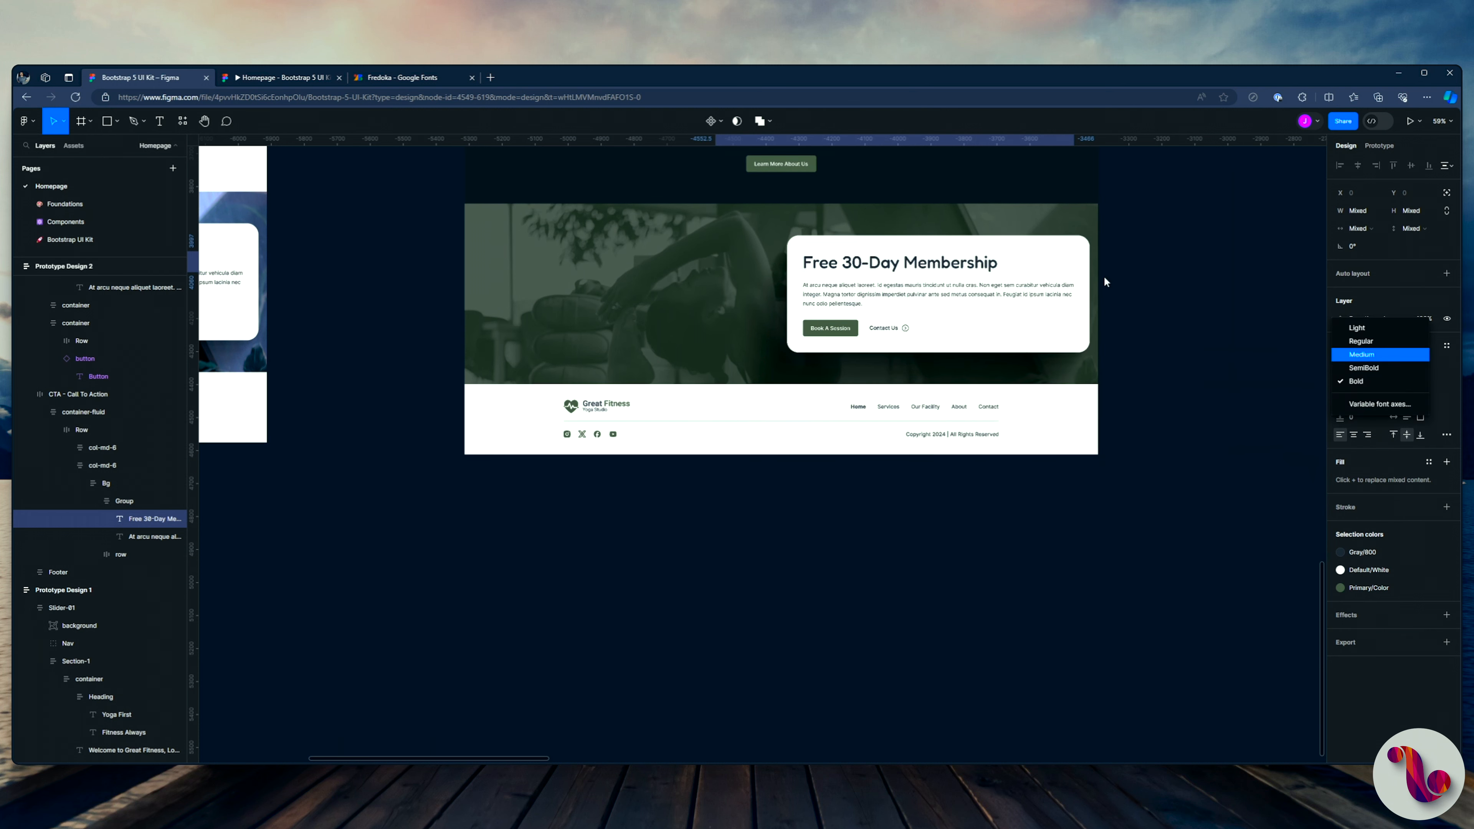
Step: Check the restyled section headings down the whole Prototype Design 2 page in the prototype preview and return to the design file
click(283, 77)
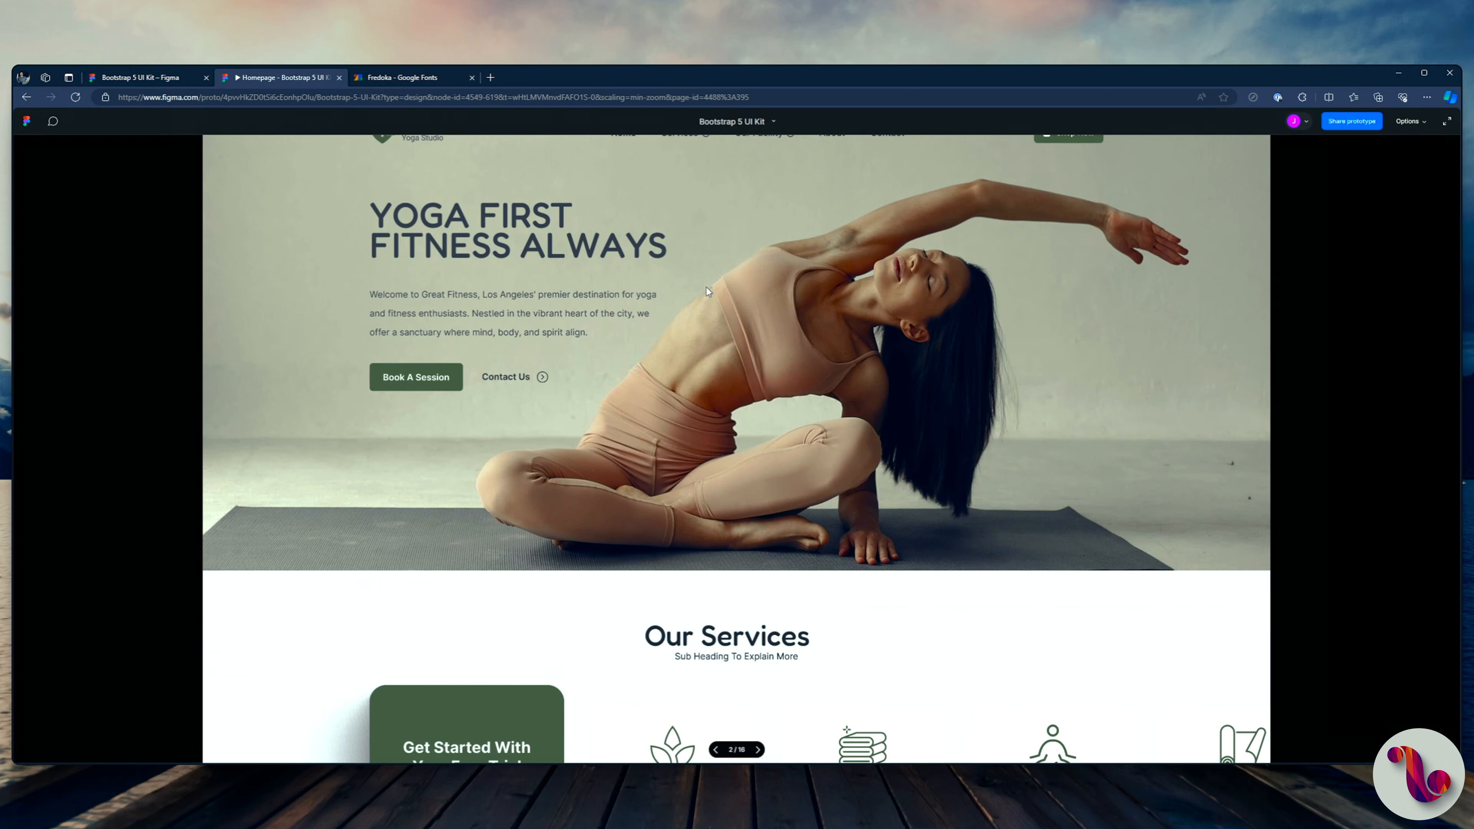
scroll(707, 290, down, 5)
scroll(708, 290, down, 1)
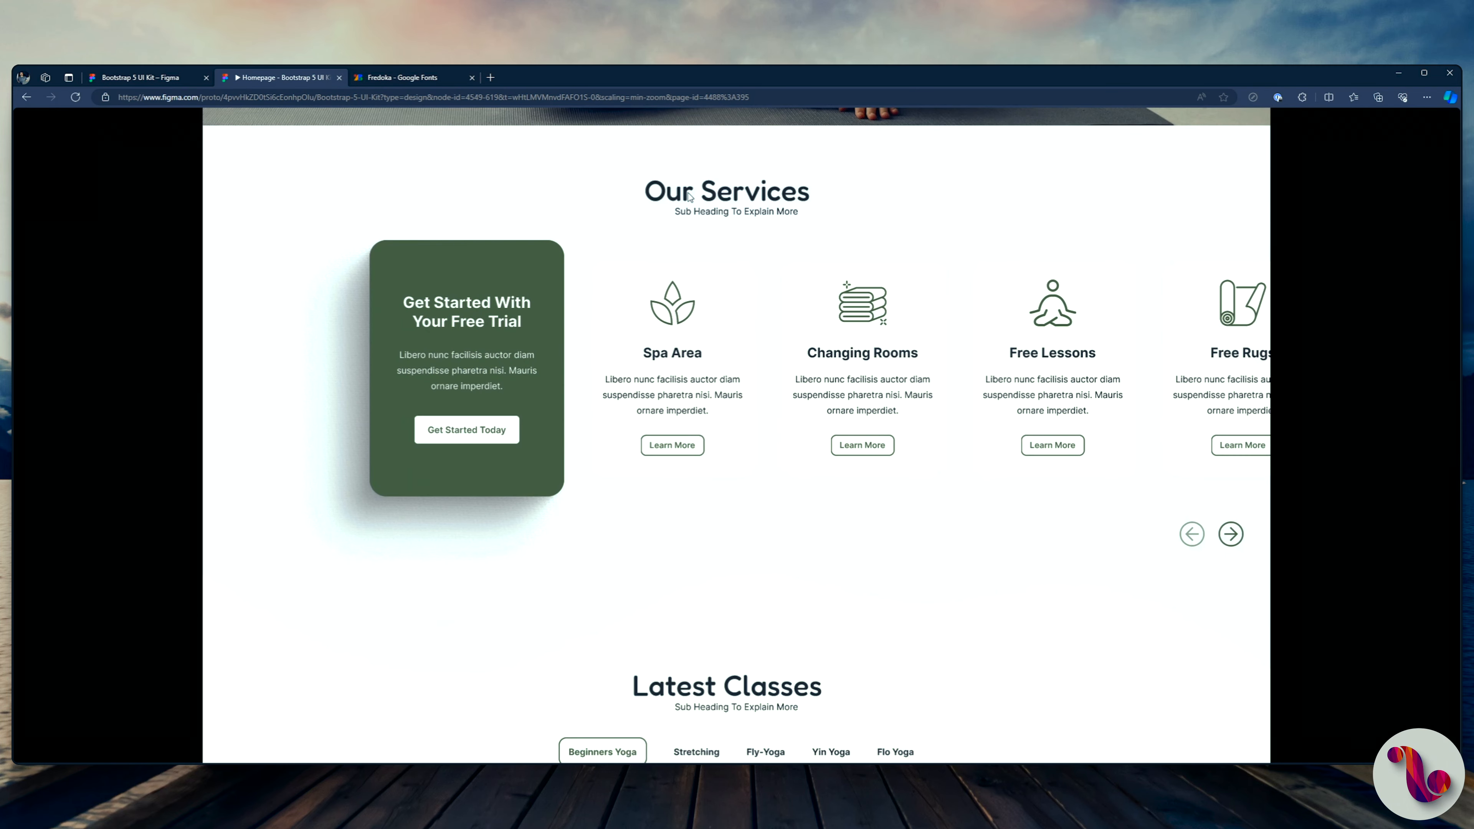
scroll(776, 286, down, 4)
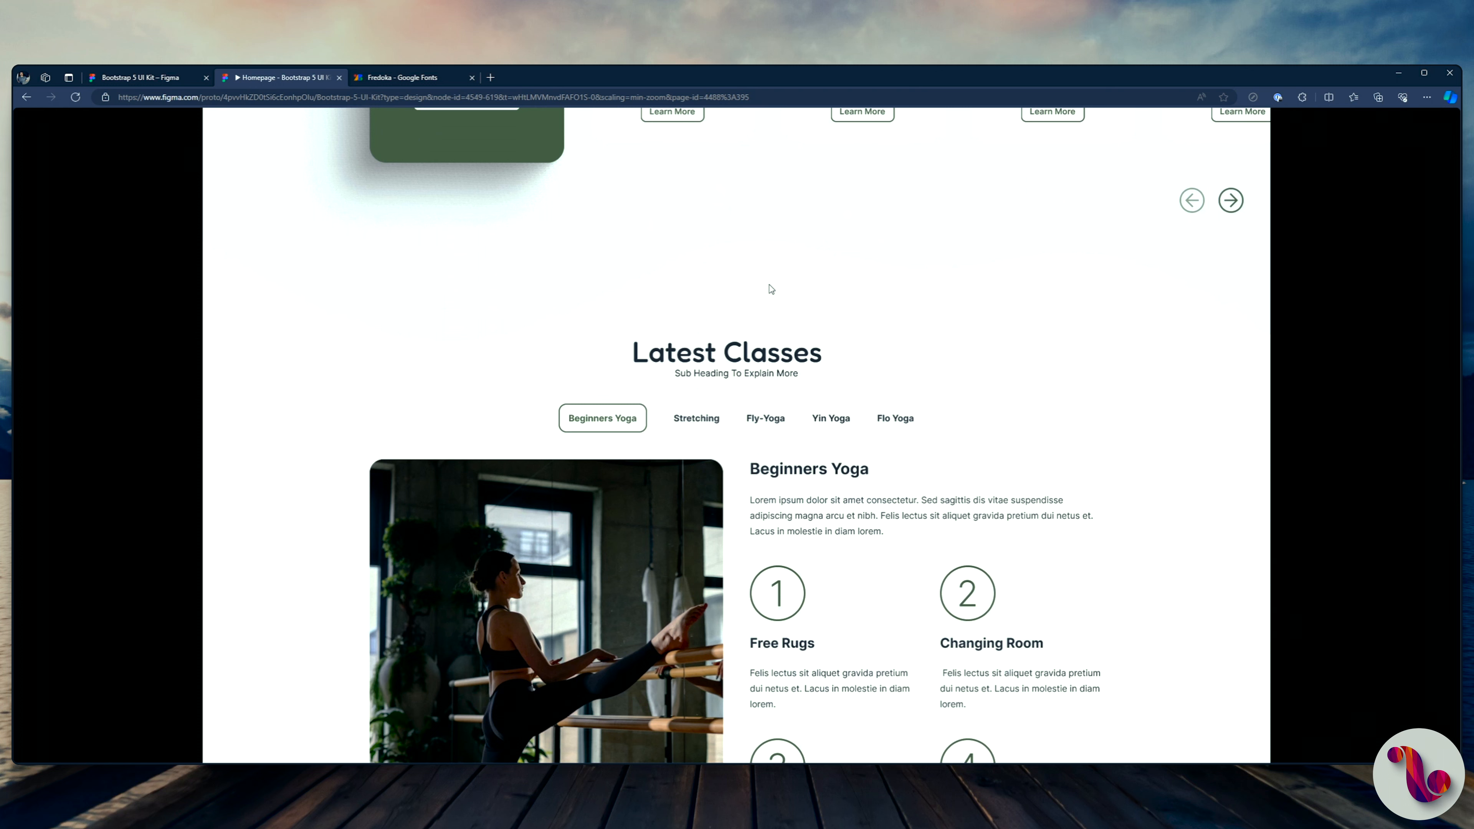
scroll(771, 289, down, 1)
scroll(770, 289, down, 3)
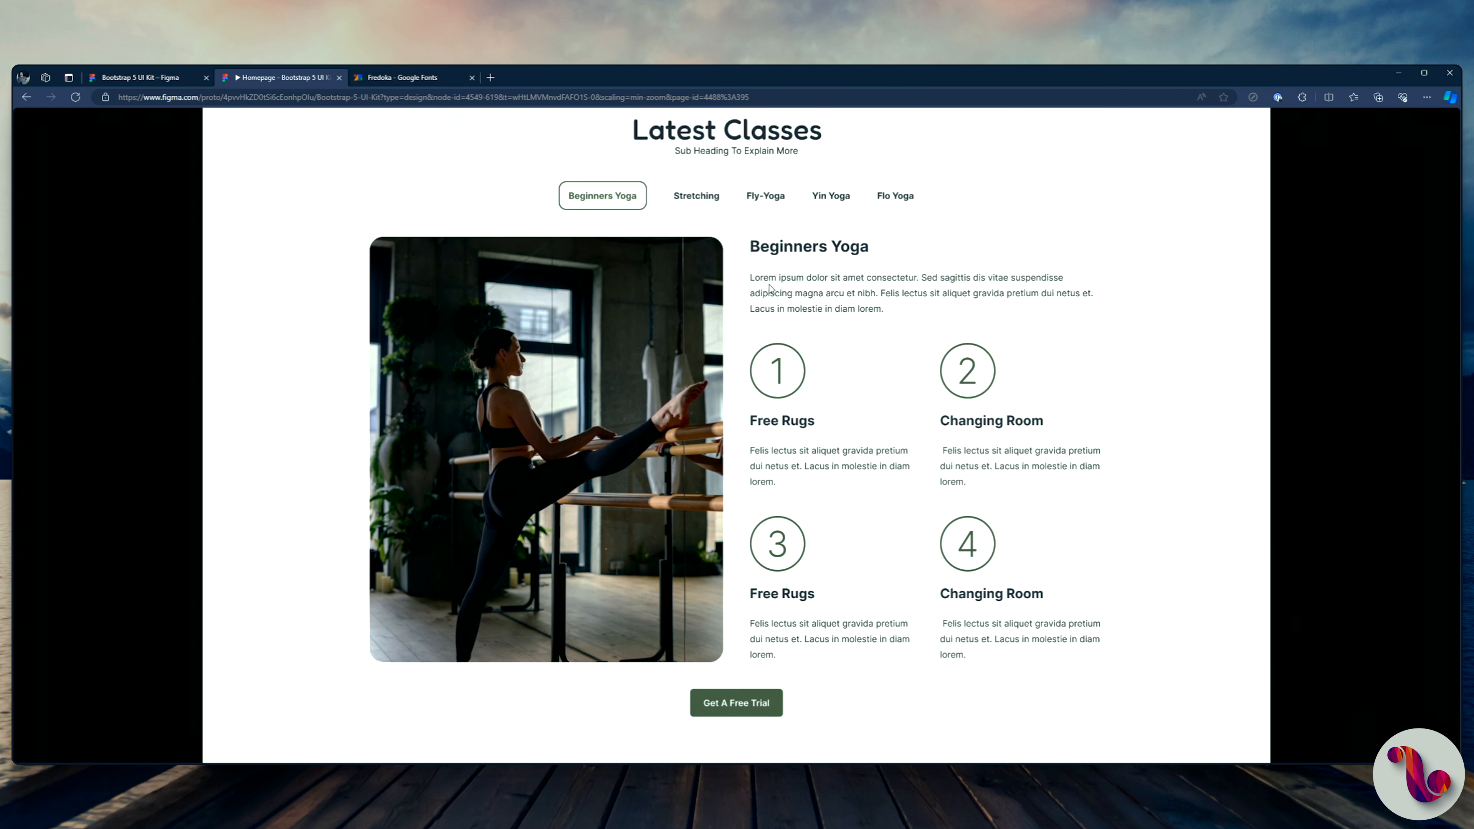
scroll(785, 326, down, 7)
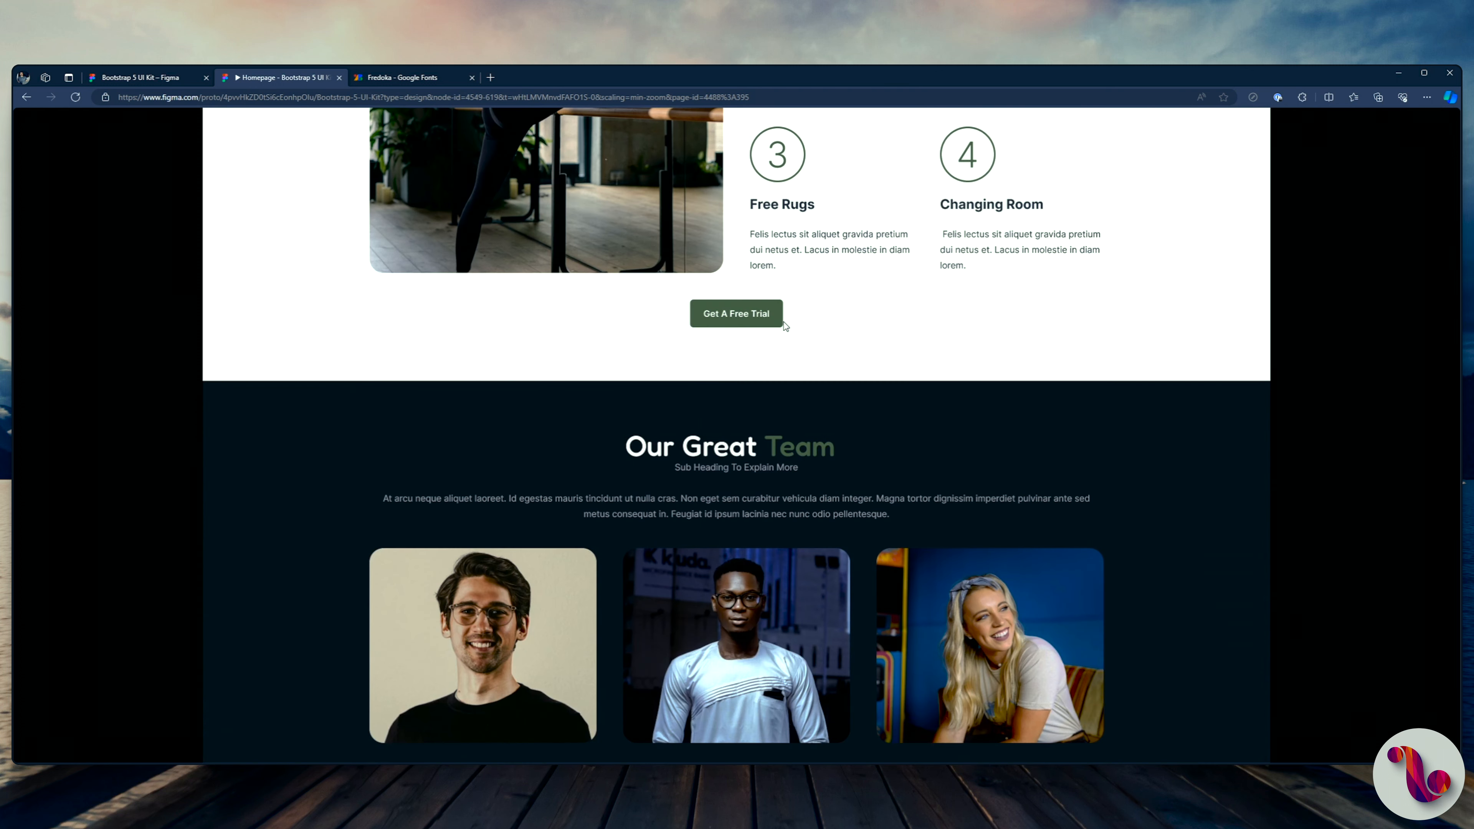
scroll(784, 326, down, 2)
scroll(785, 326, down, 3)
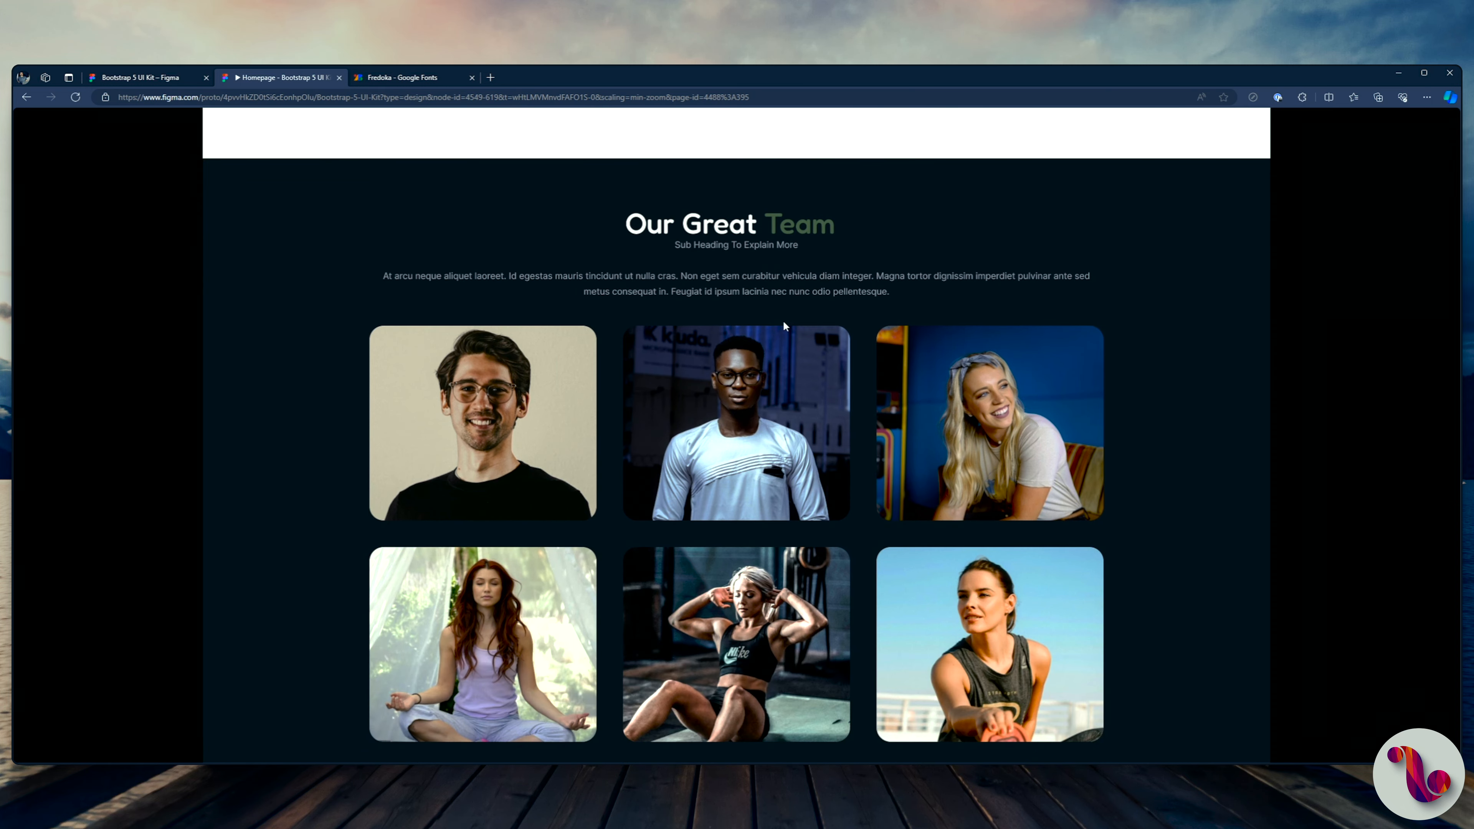
scroll(784, 326, down, 8)
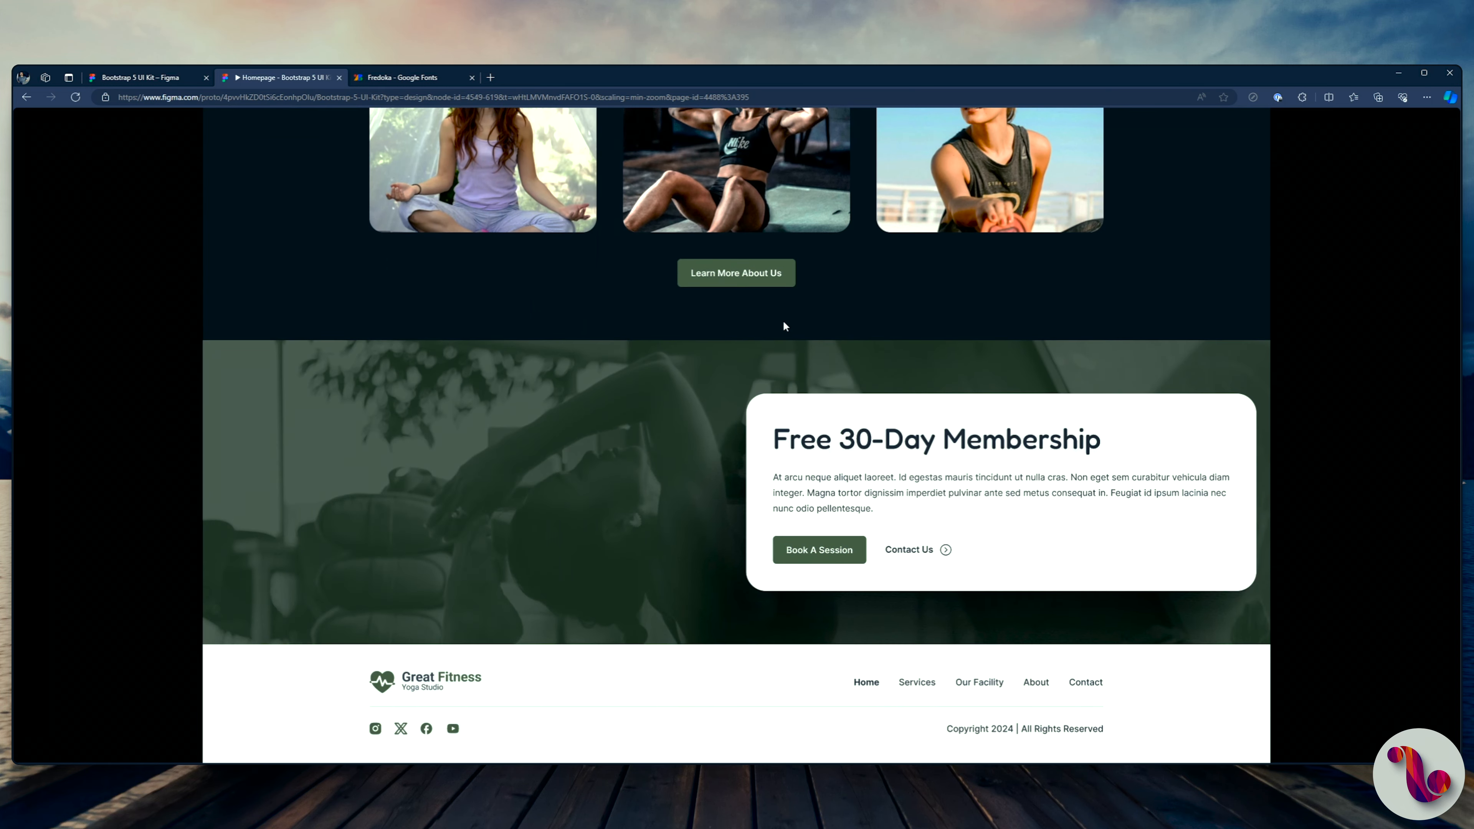
scroll(784, 326, up, 20)
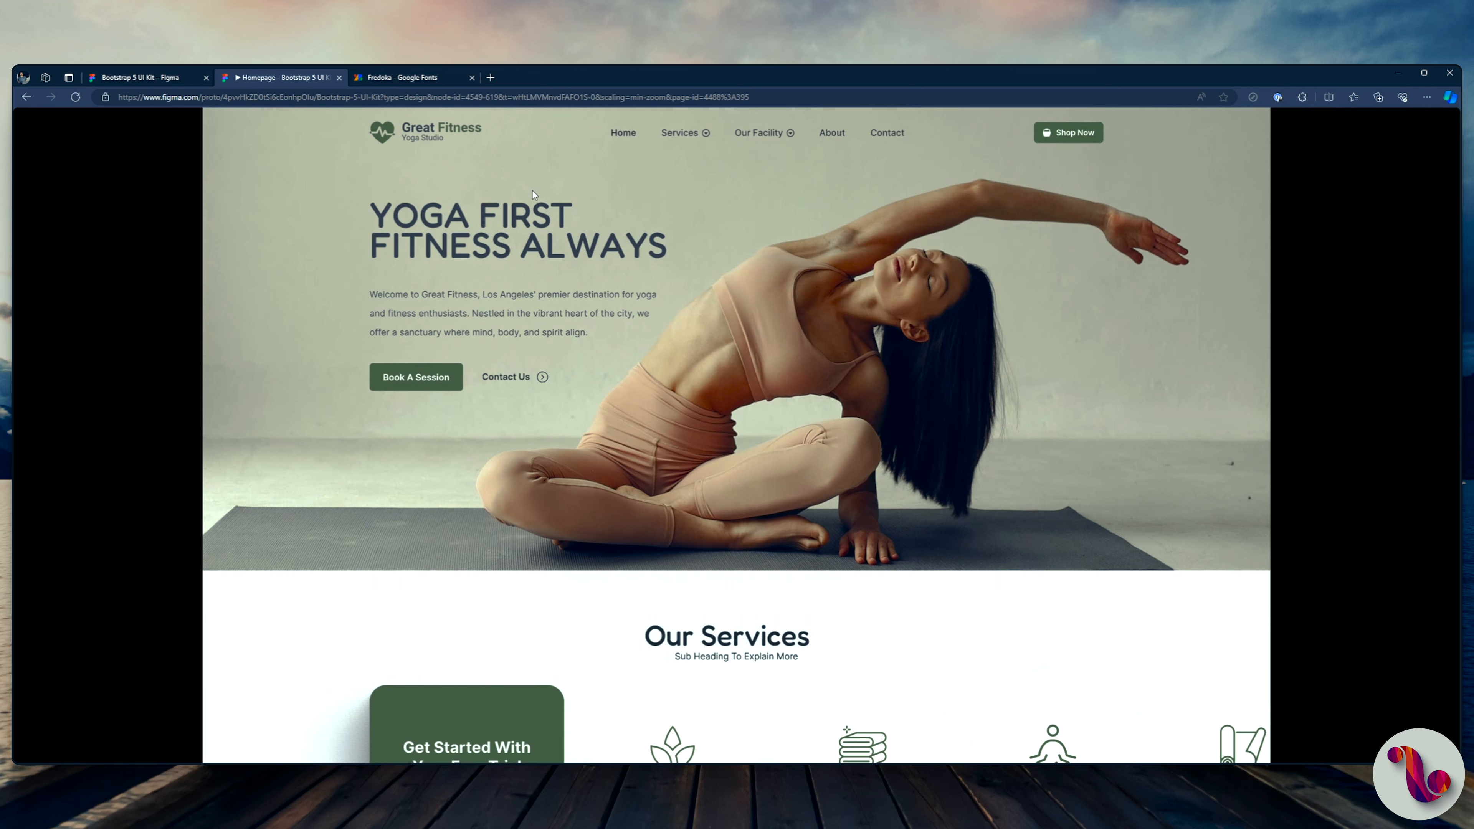
click(397, 82)
click(216, 76)
click(133, 79)
Step: Move the Prototype Design 2 frame closer to Prototype Design 1, at about X -5683, and place a duplicate at about X -3395
scroll(332, 257, down, 3)
scroll(475, 375, up, 10)
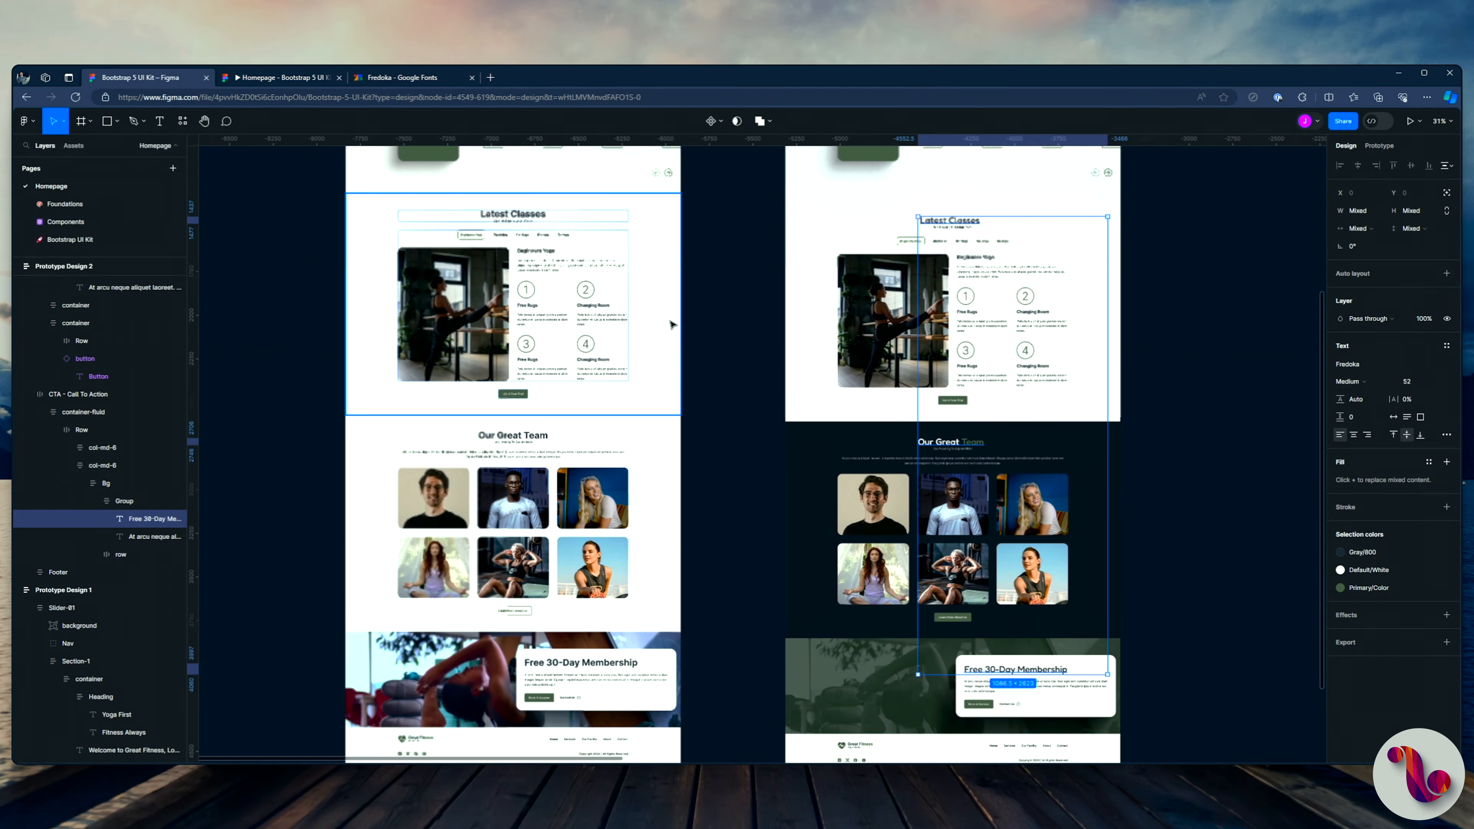
drag(692, 348, 632, 348)
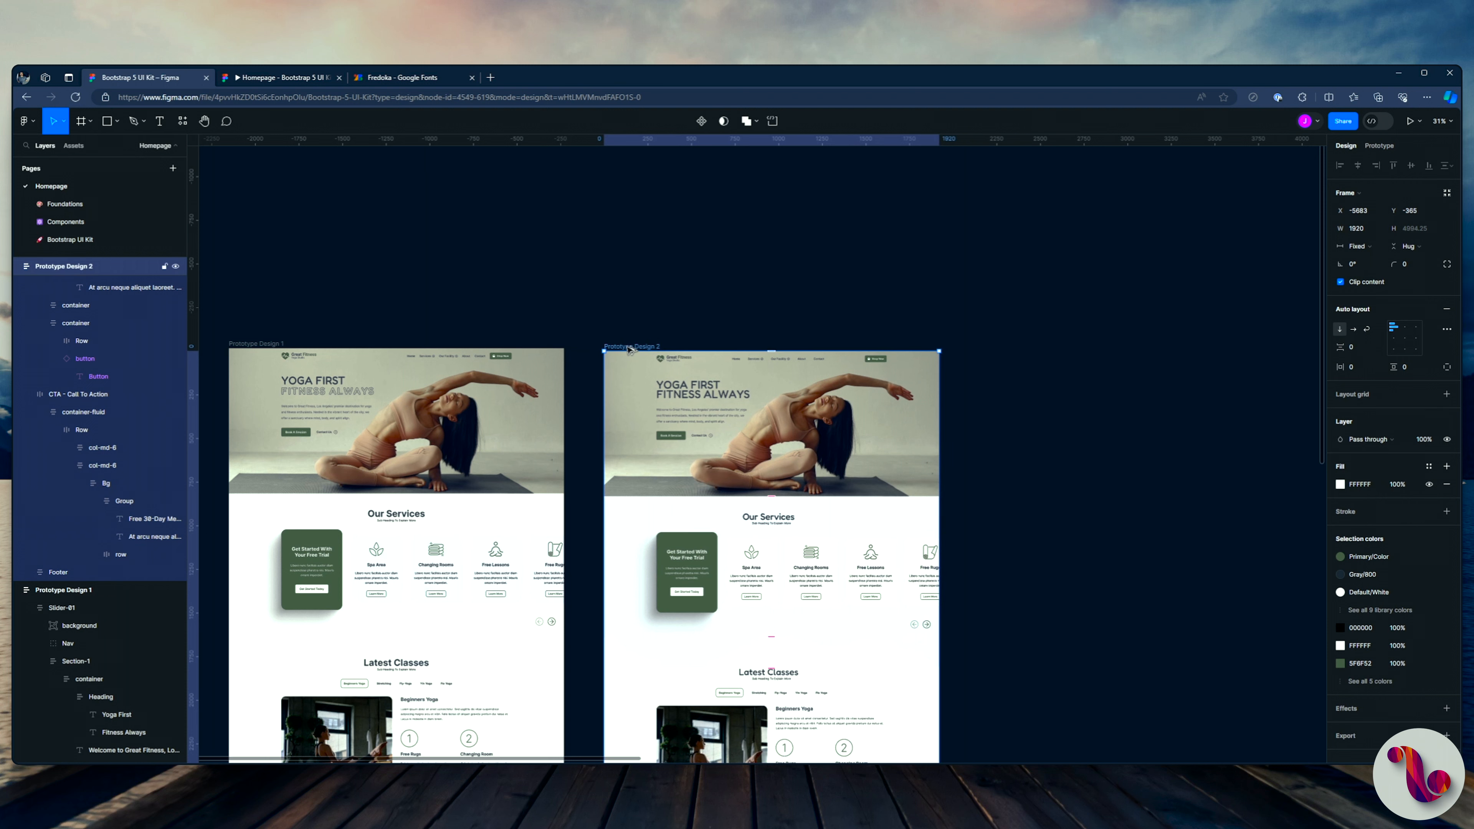
key(ctrl+d)
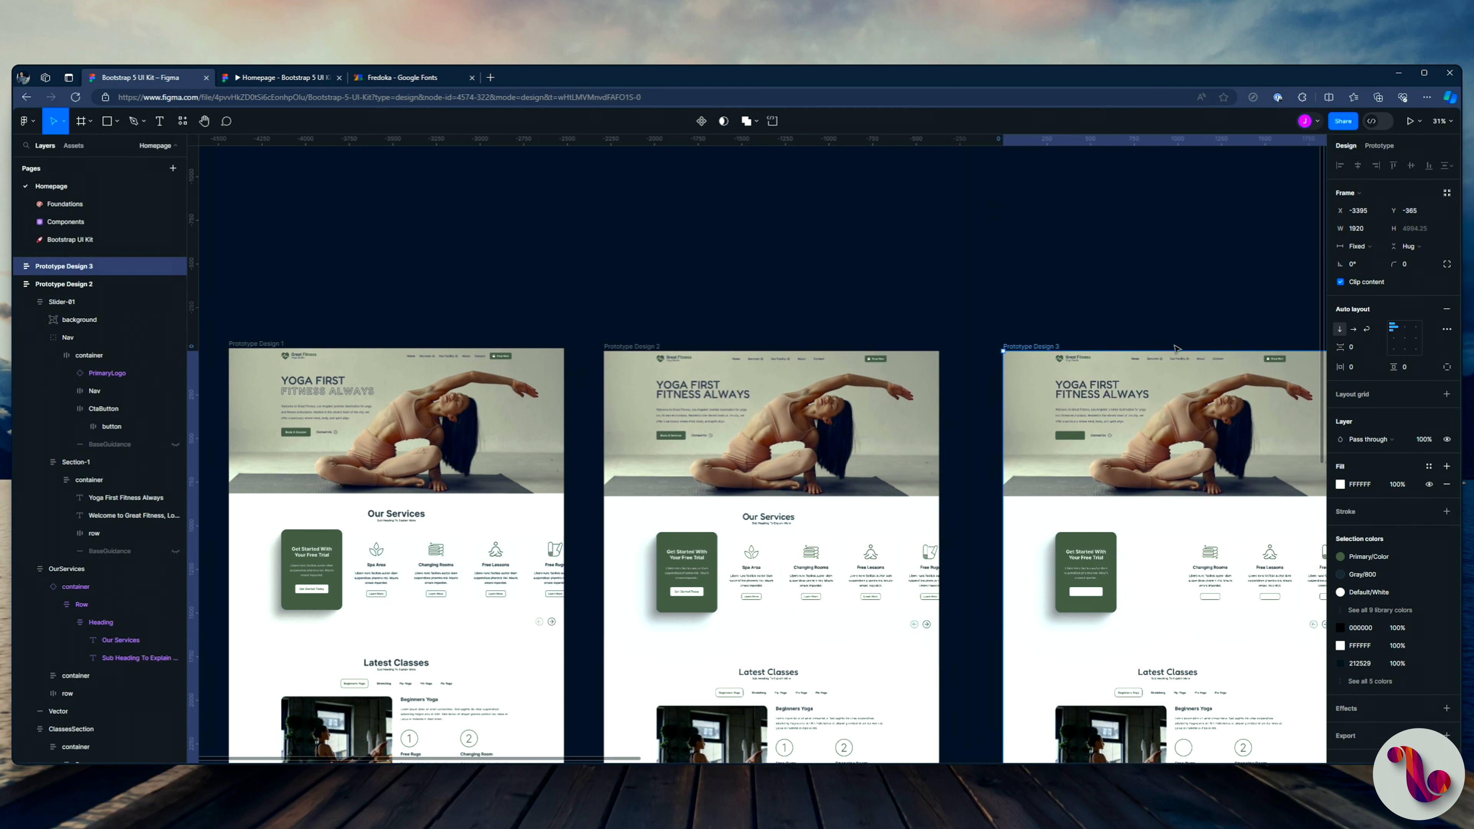
Step: Change the font of the "Yoga First Fitness Always" hero heading in Prototype Design 3 to Fredericka the Great
click(1196, 311)
scroll(1201, 305, up, 5)
drag(684, 428, 506, 300)
drag(538, 356, 503, 315)
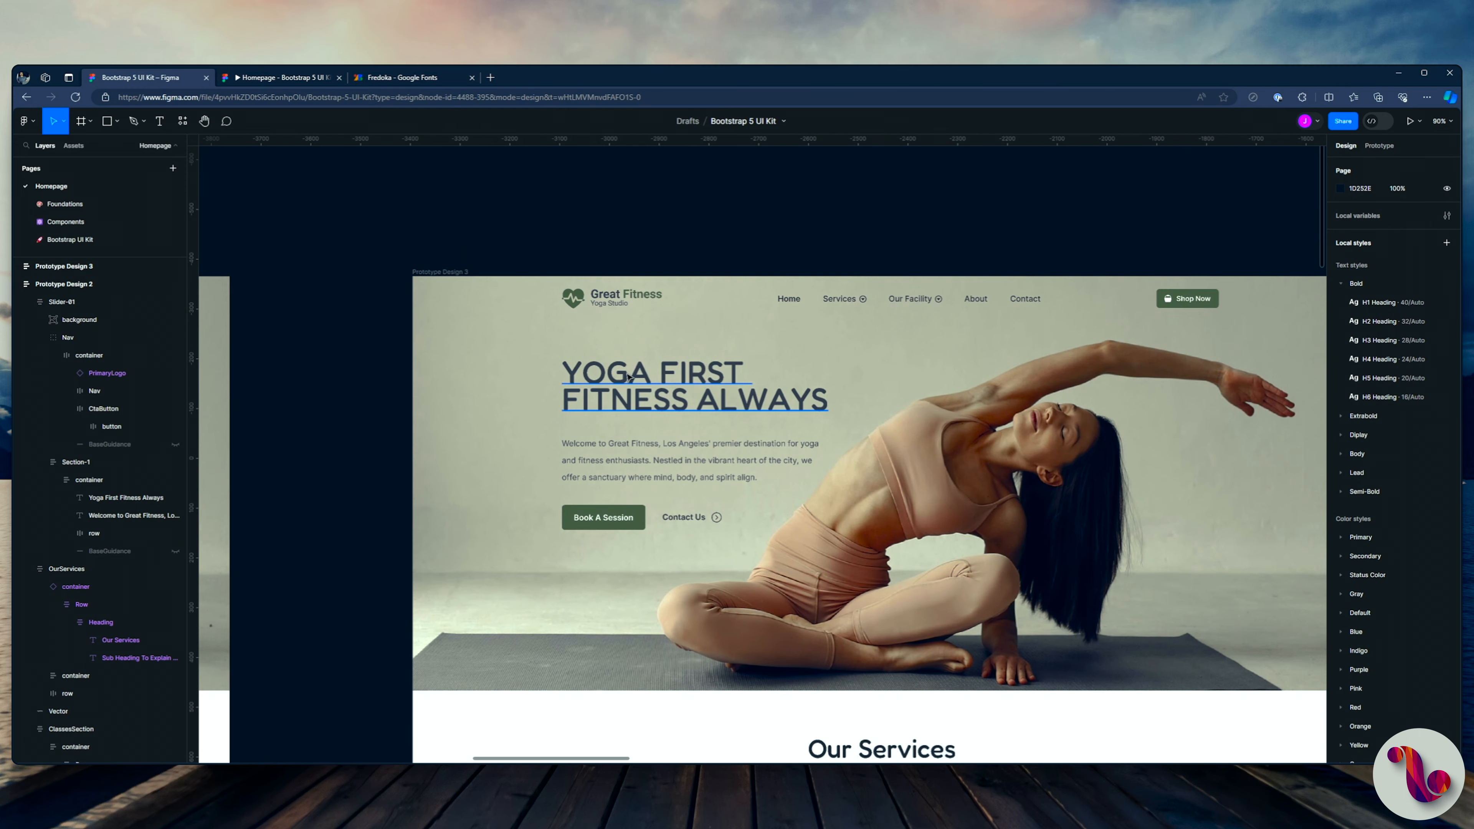
click(684, 388)
click(1352, 338)
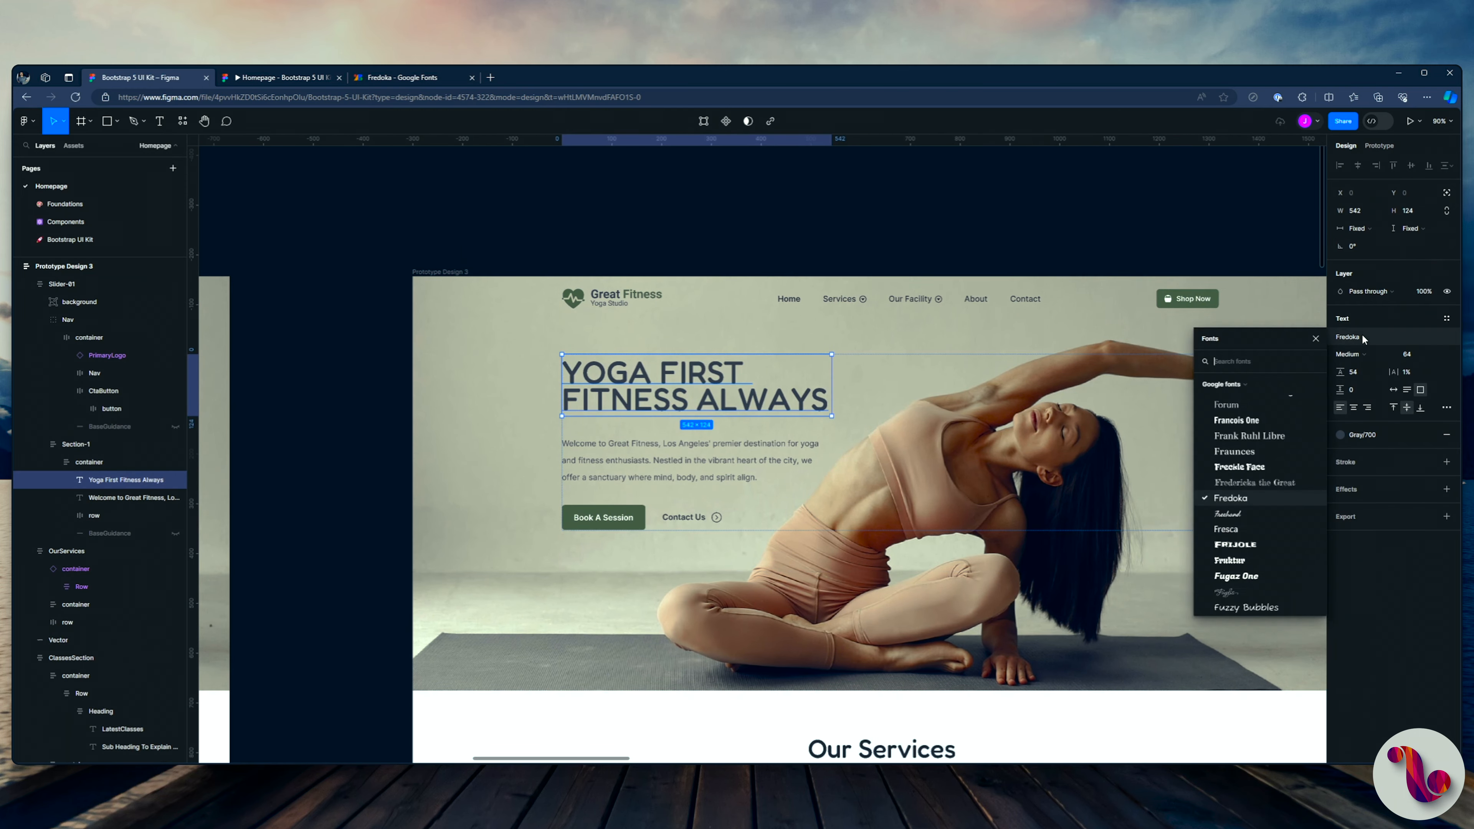
text(fre)
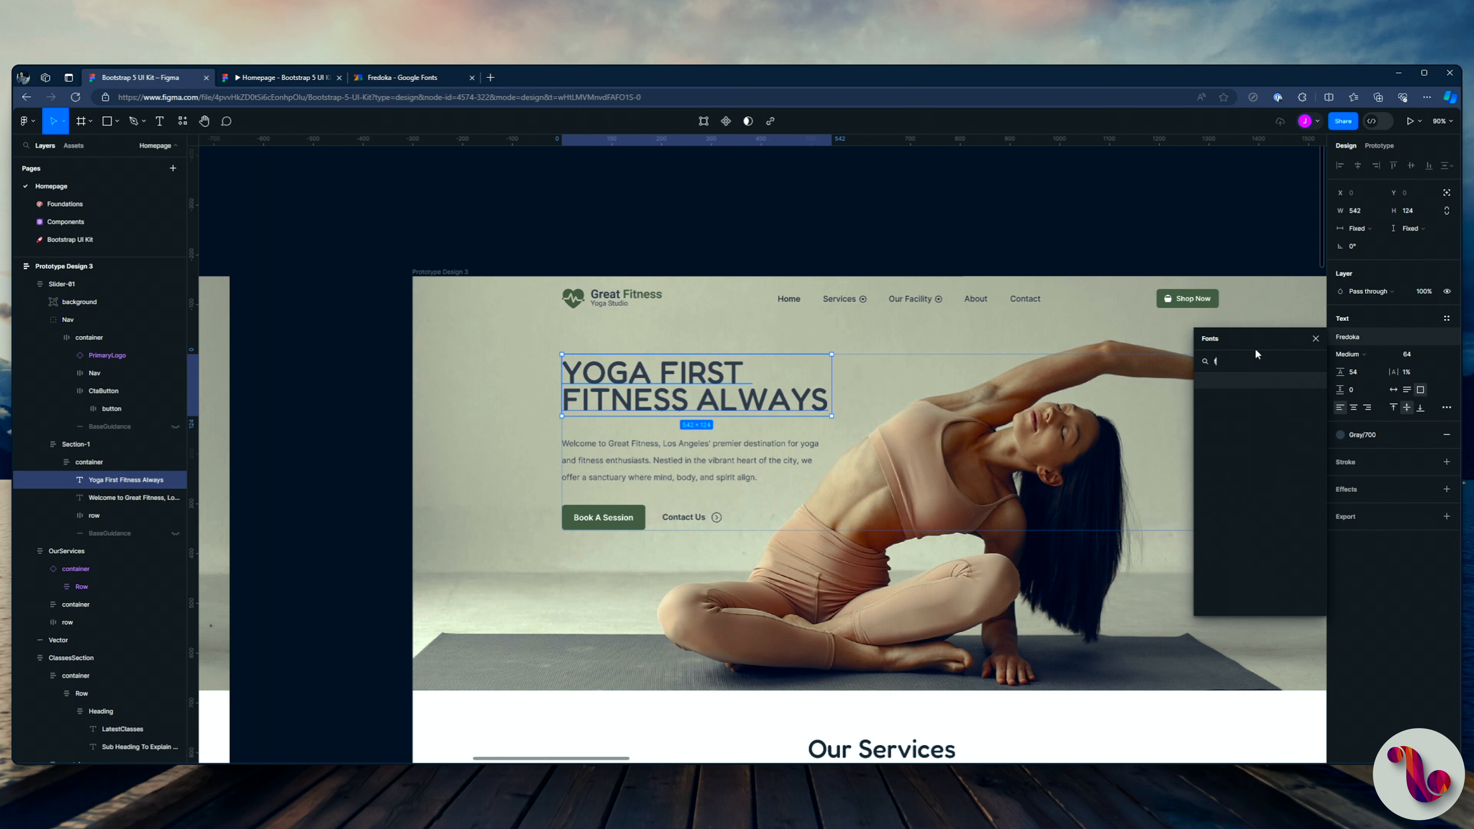
key(BackSpace)
key(BackSpace)
key(BackSpace)
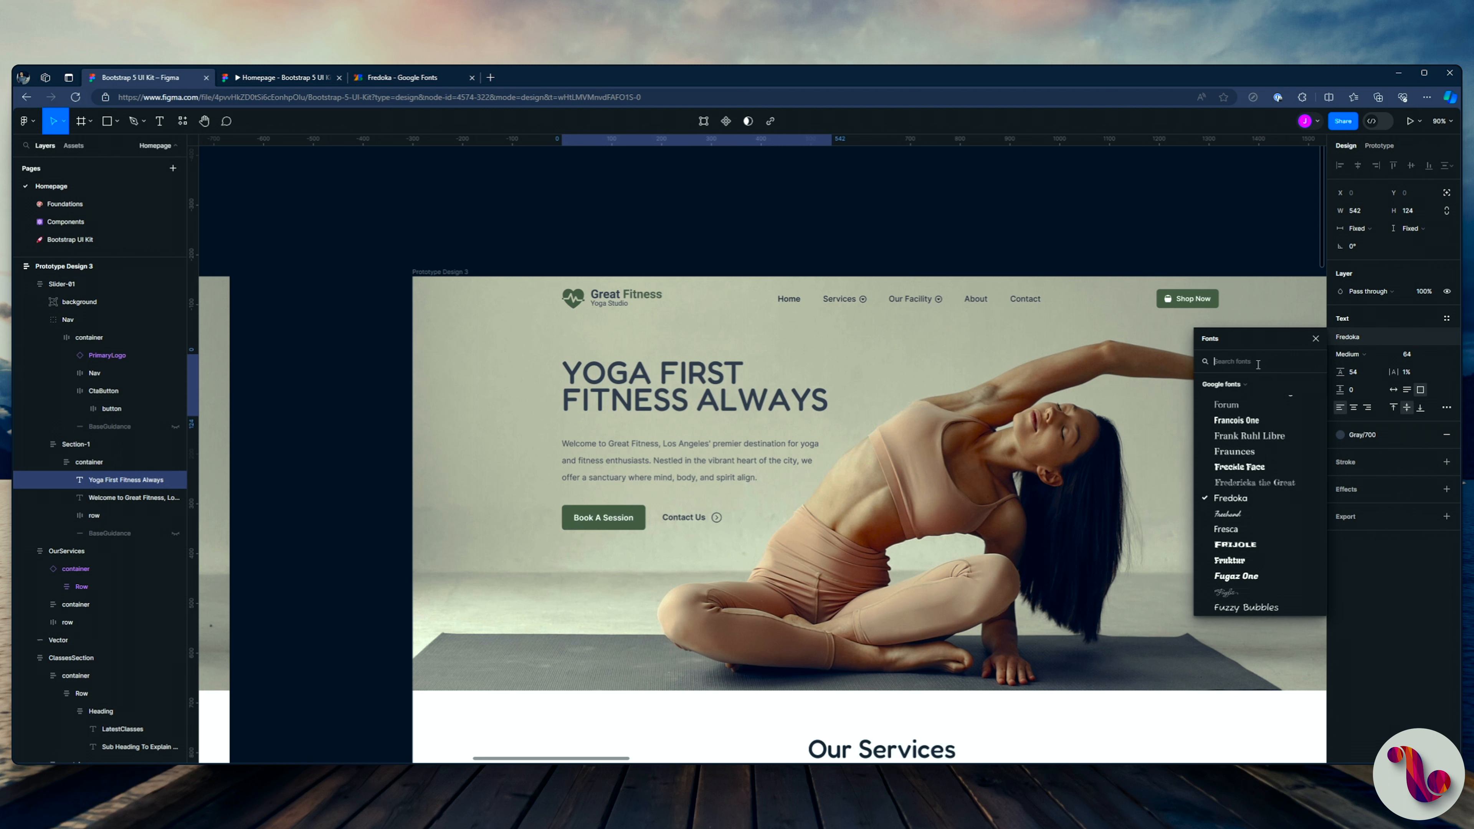
text(fre)
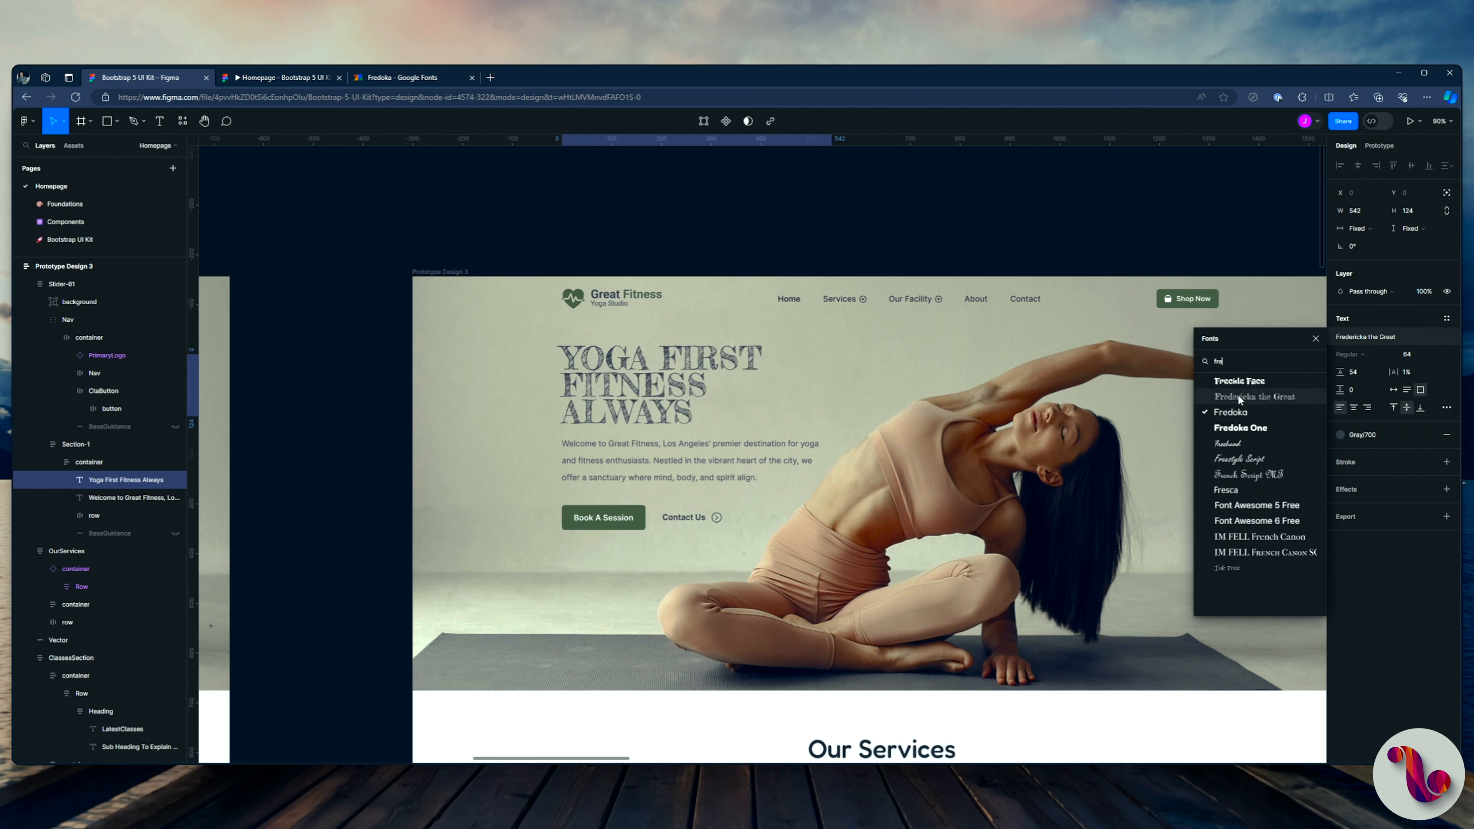
click(1238, 394)
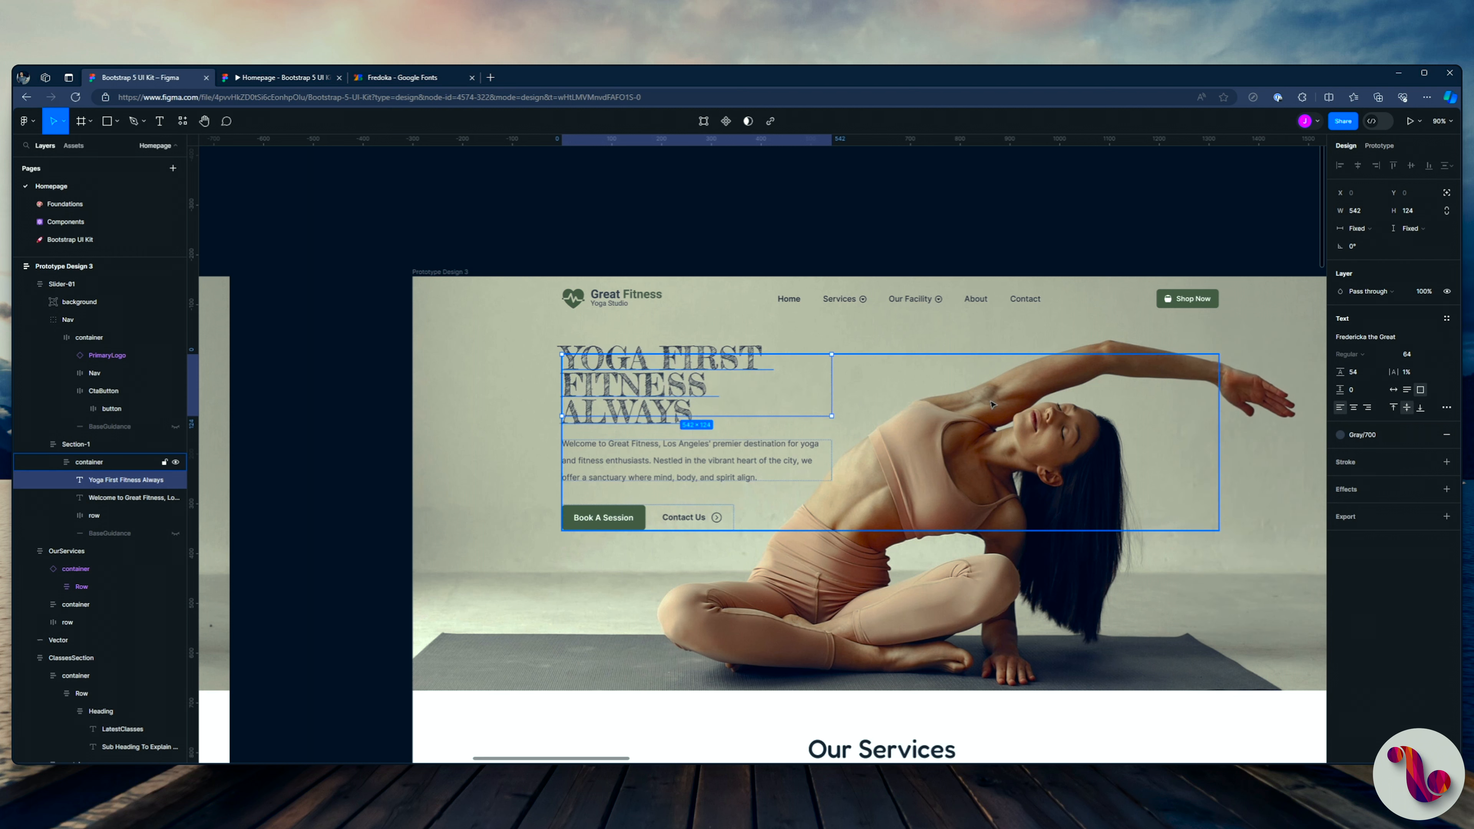
Step: Make the hero heading's width hug its contents and set its line height to 65
click(1363, 231)
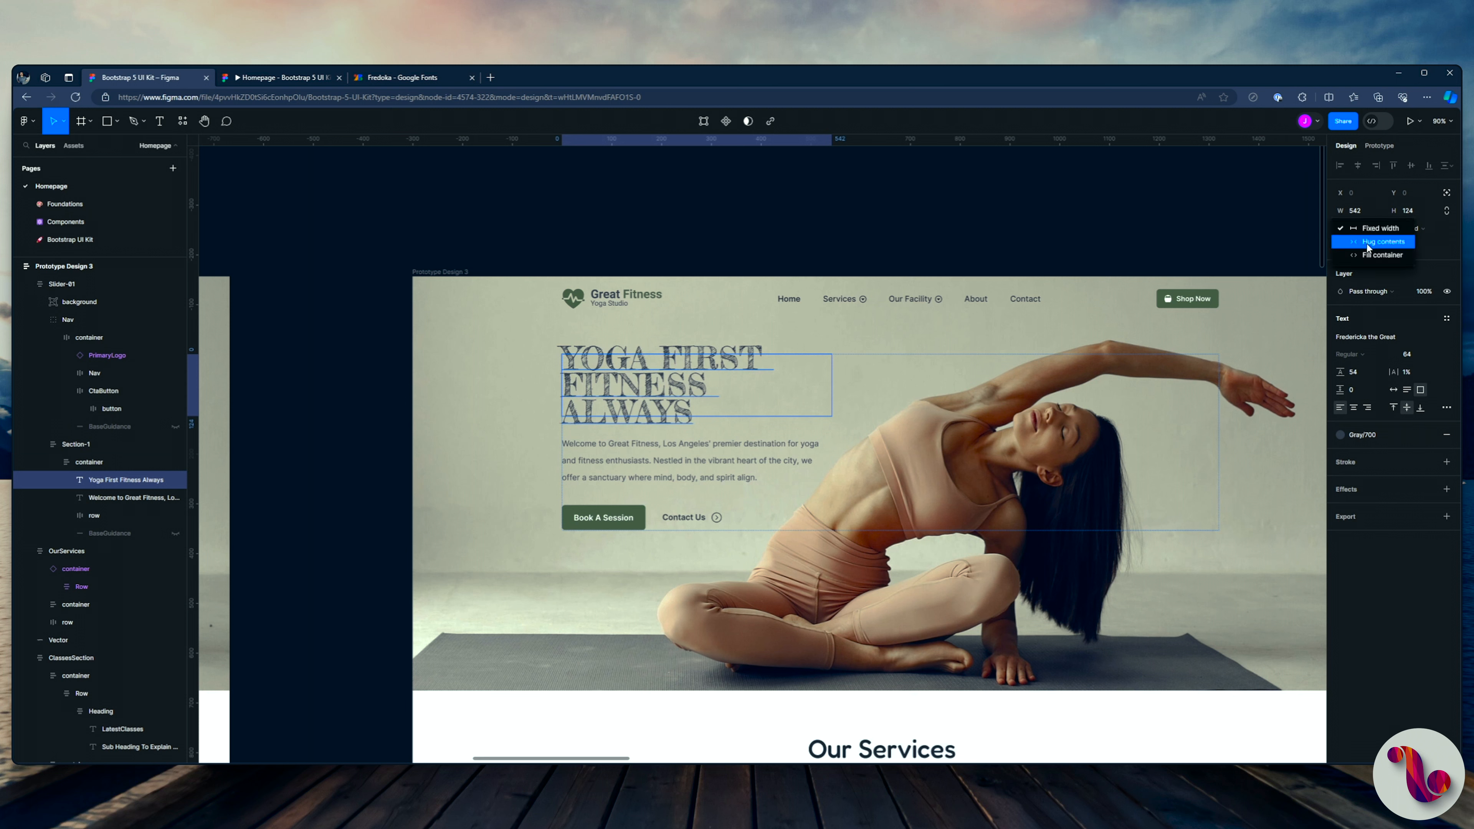
click(1366, 243)
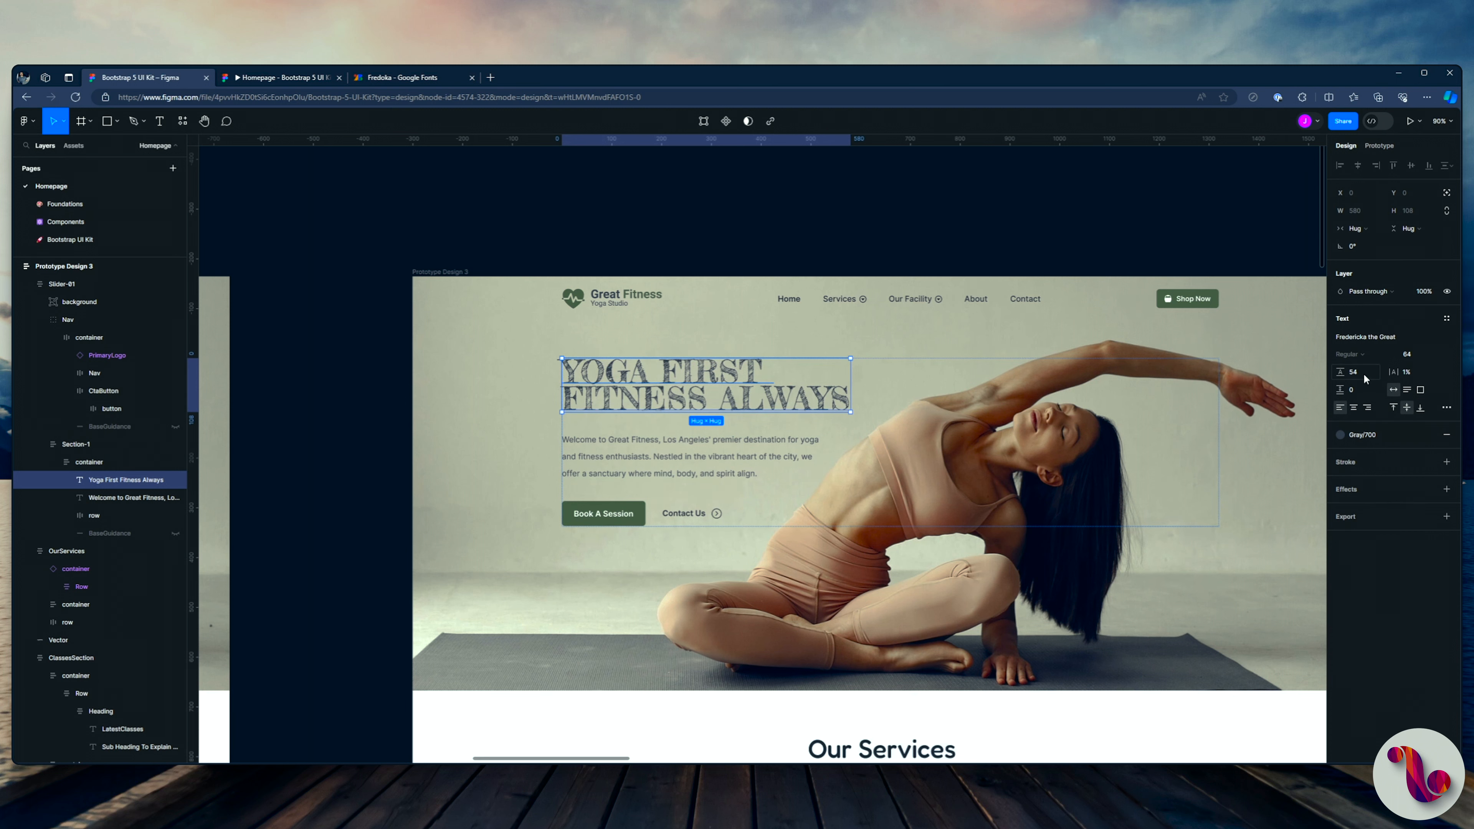
text(64)
key(Return)
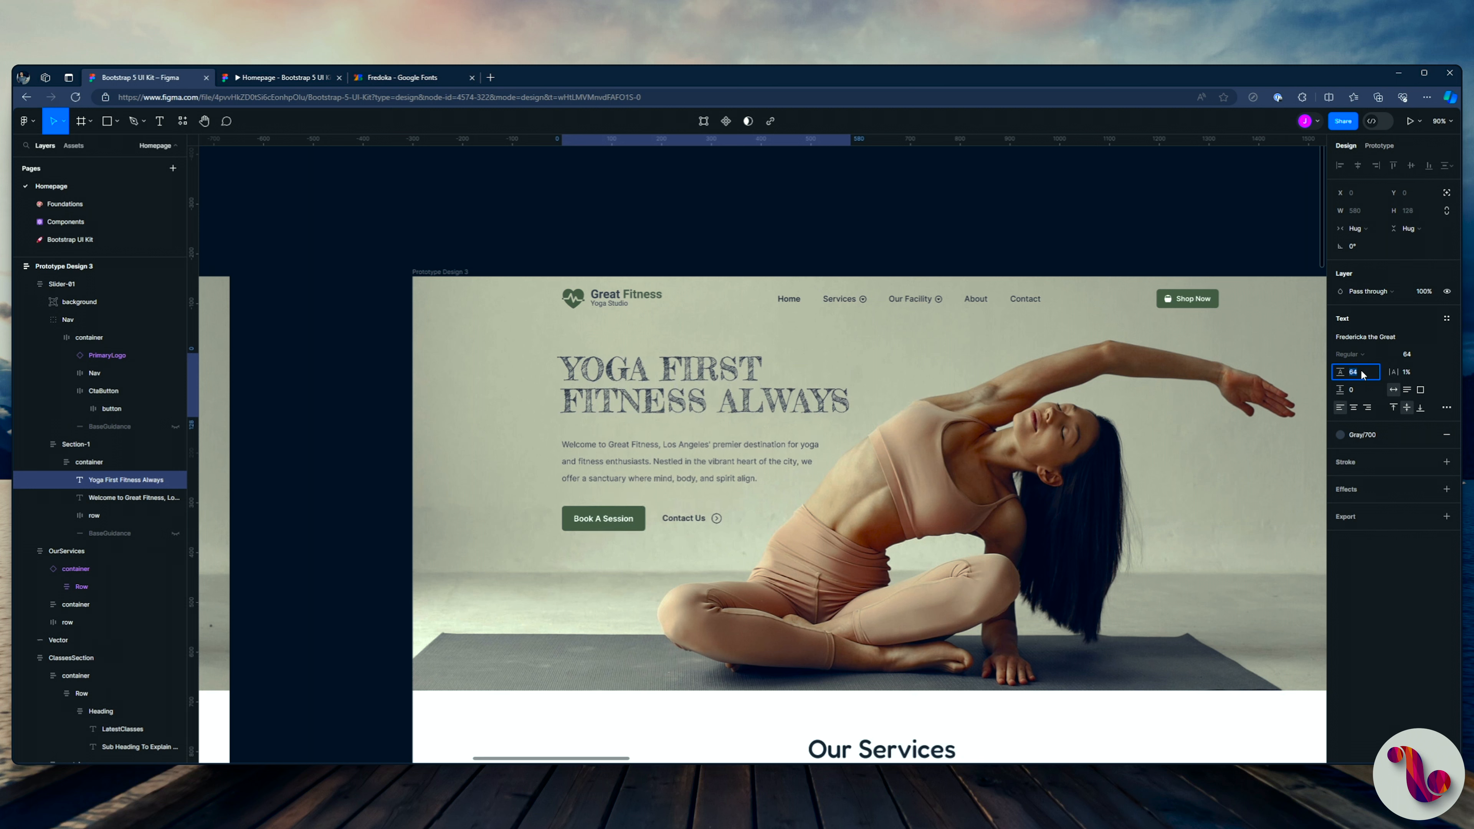
key(Up)
Step: Recolour the hero heading with the Gray/900 style and view Prototype Design 3 in the prototype preview
click(1340, 434)
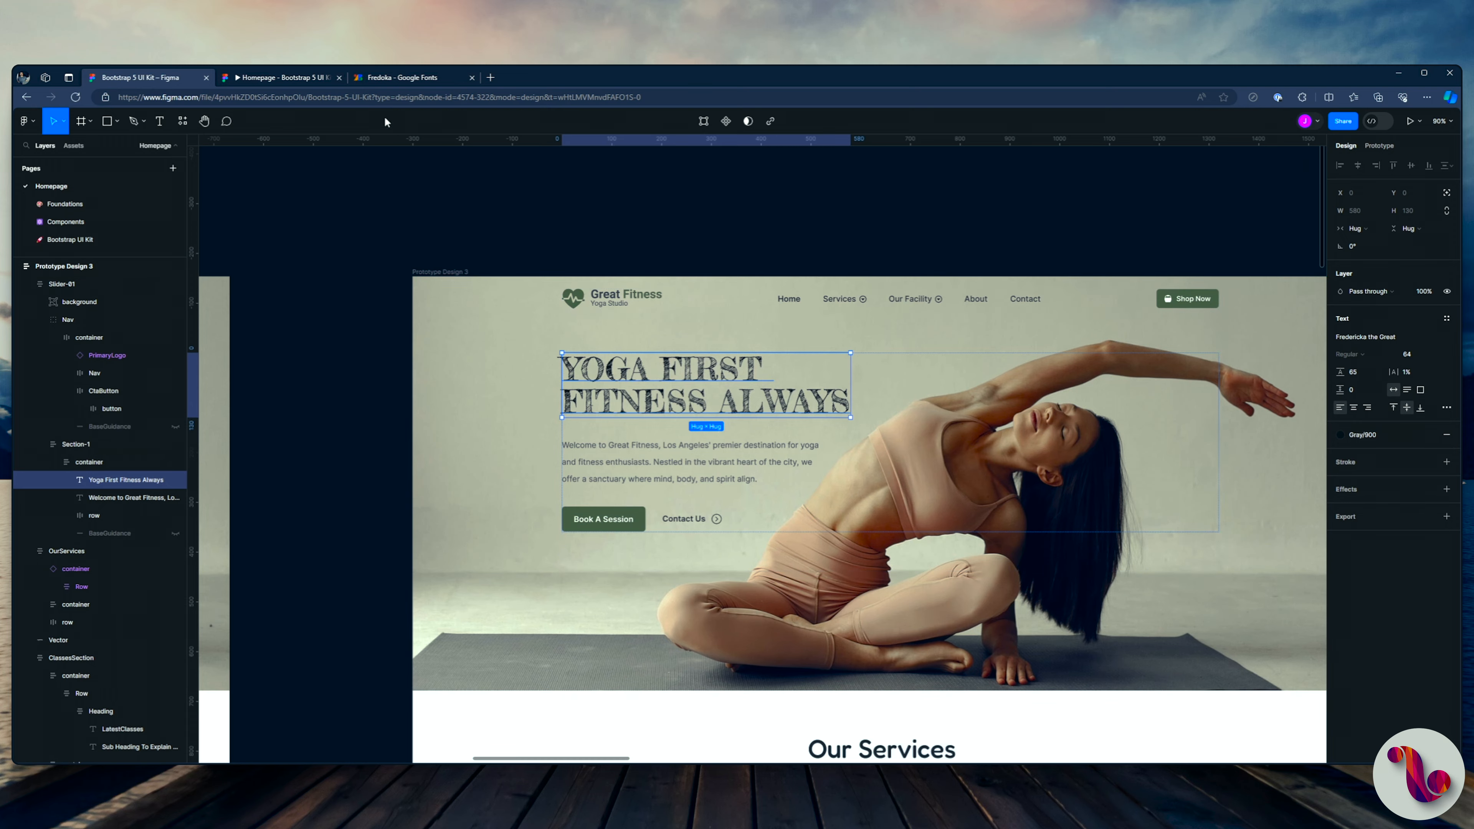
click(279, 77)
key(Right)
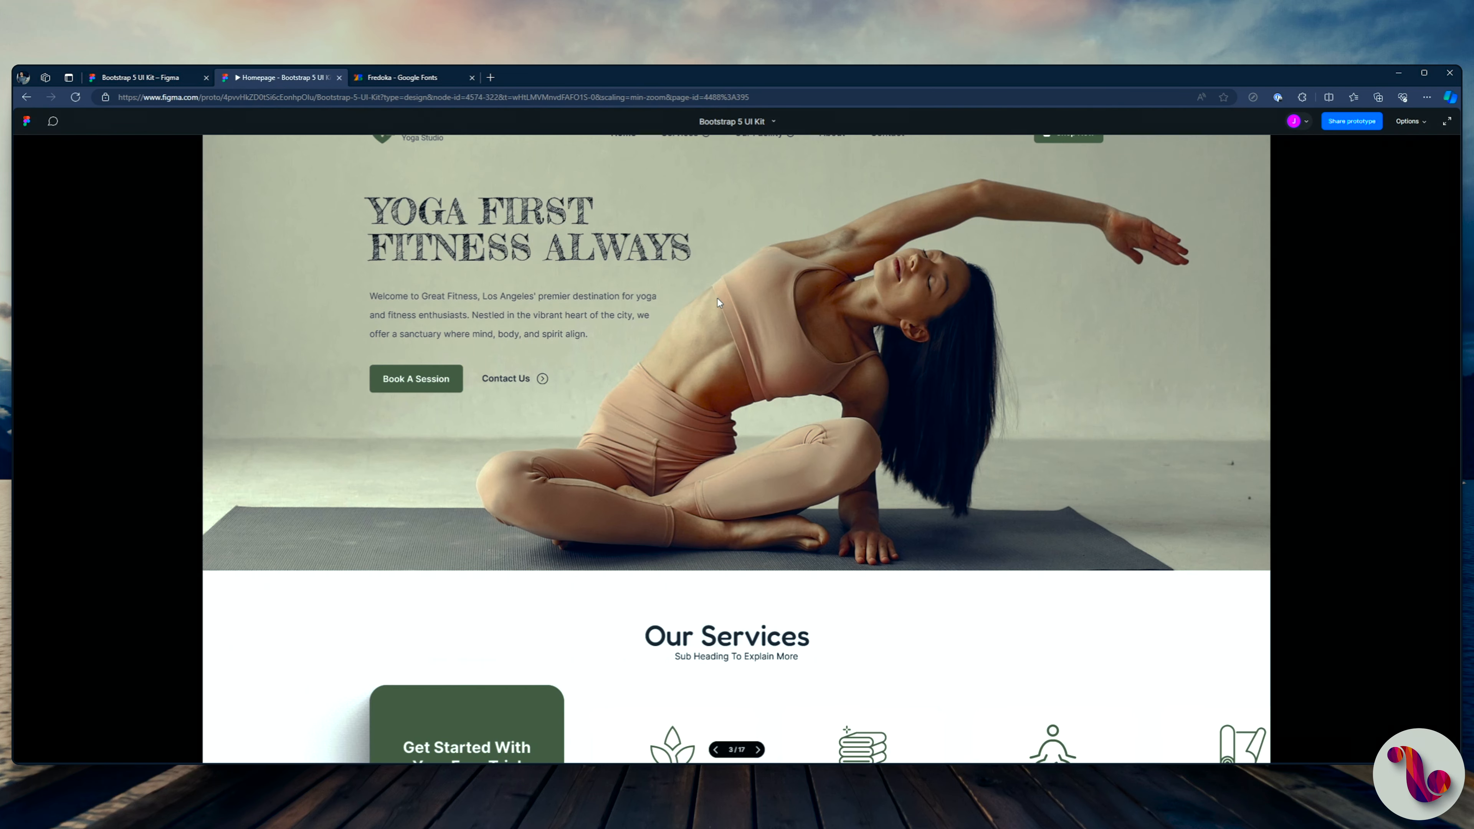